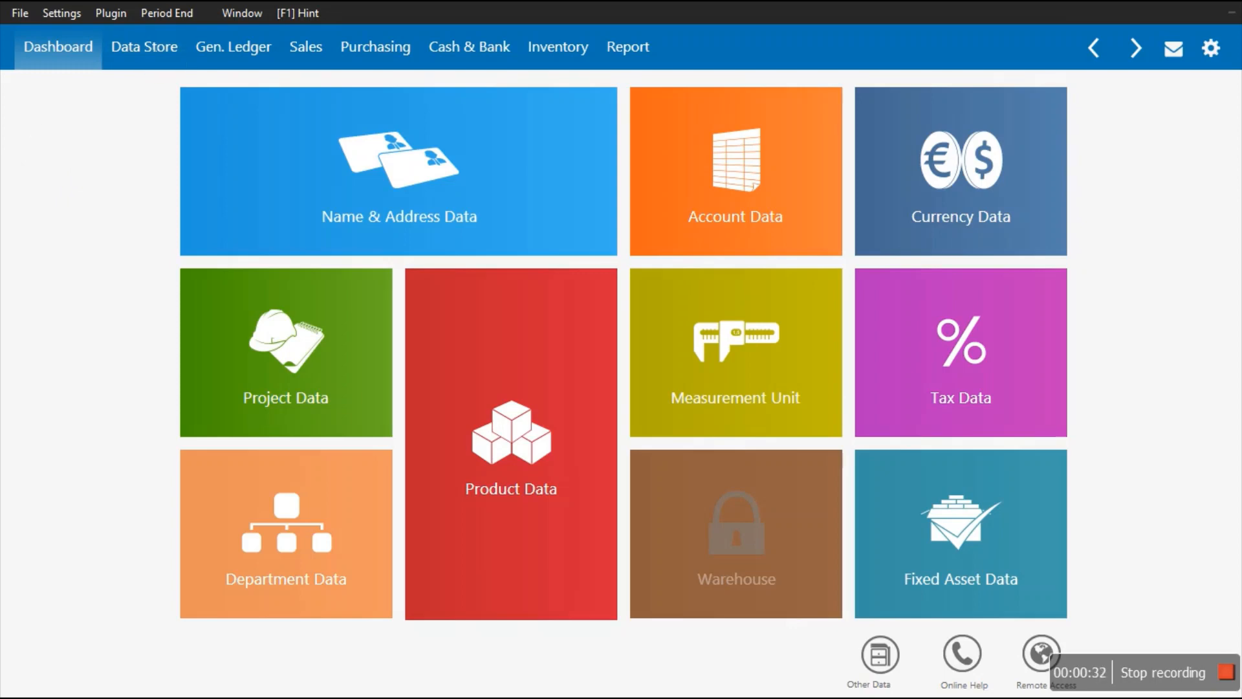
# Step: Open the inventory opening balance entry list from the opening balance settings
pyautogui.click(61, 13)
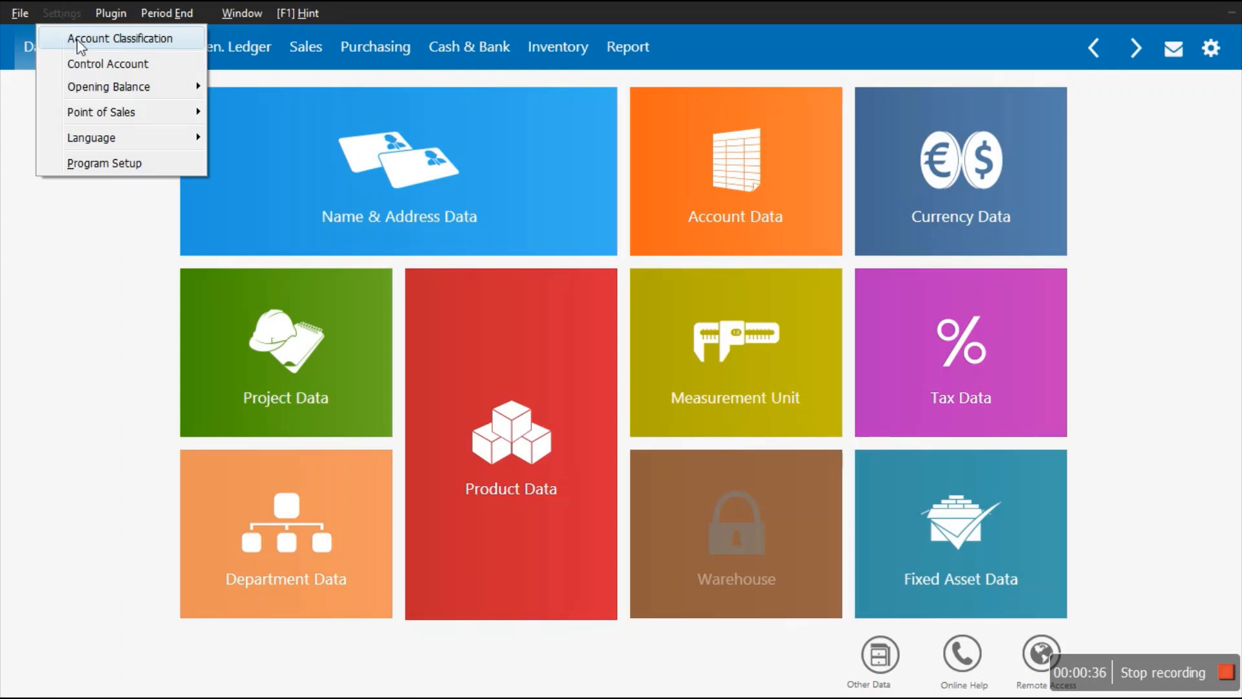
pyautogui.moveTo(97, 92)
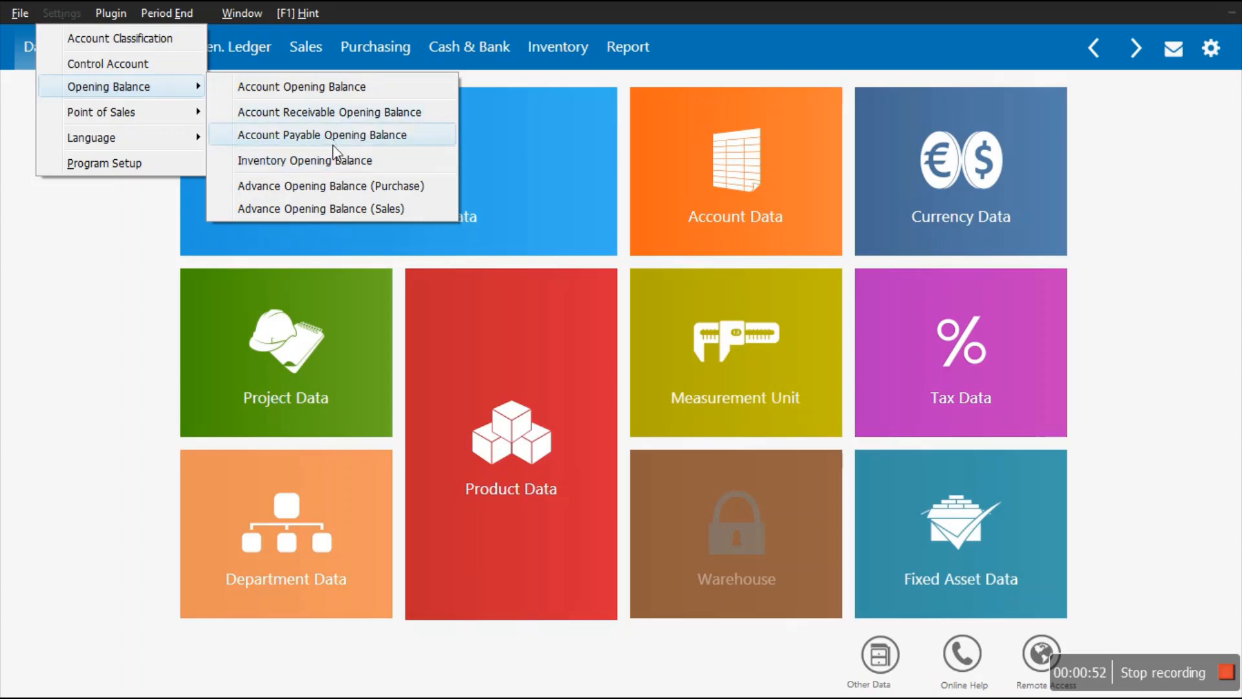
pyautogui.click(305, 167)
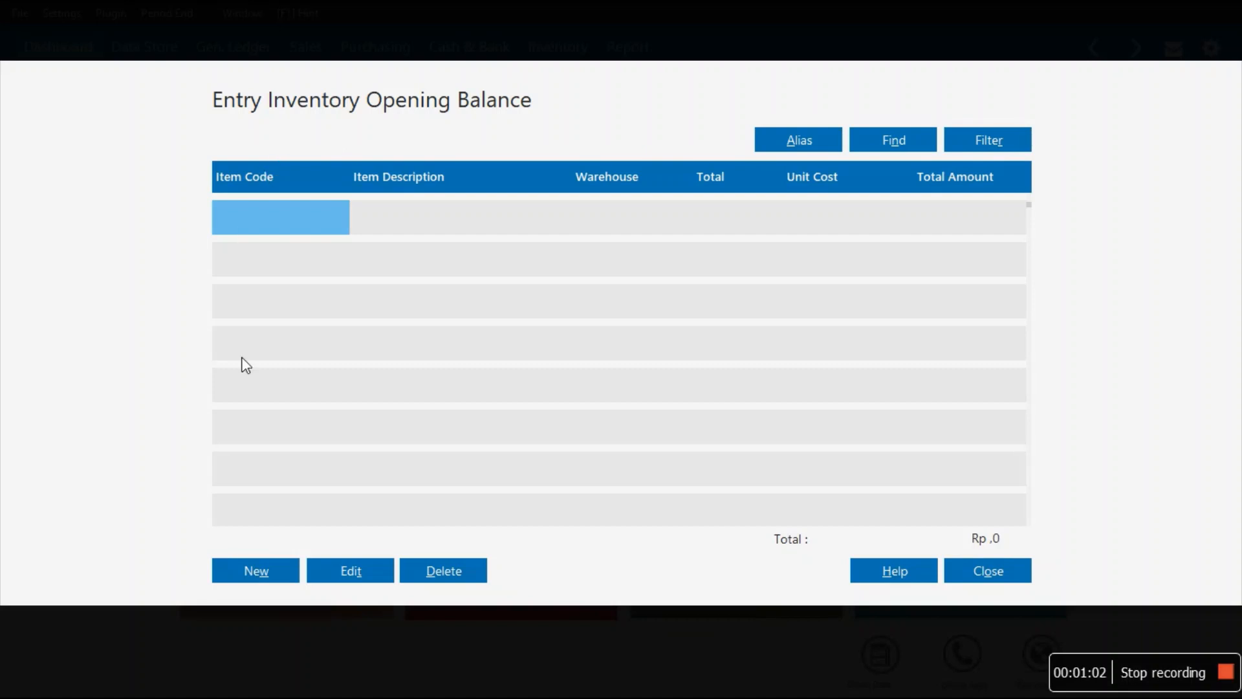
pyautogui.click(317, 230)
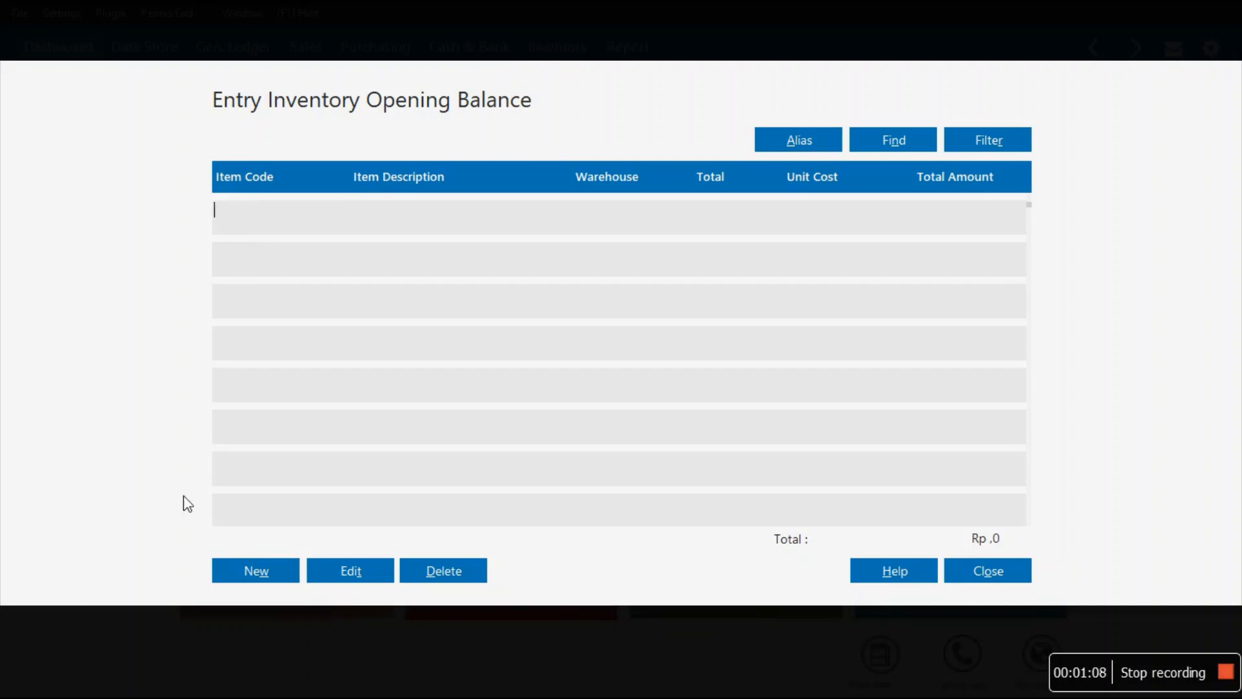
# Step: Start a new inventory opening balance entry and choose item B01, KIPAS ANGIN
pyautogui.click(239, 565)
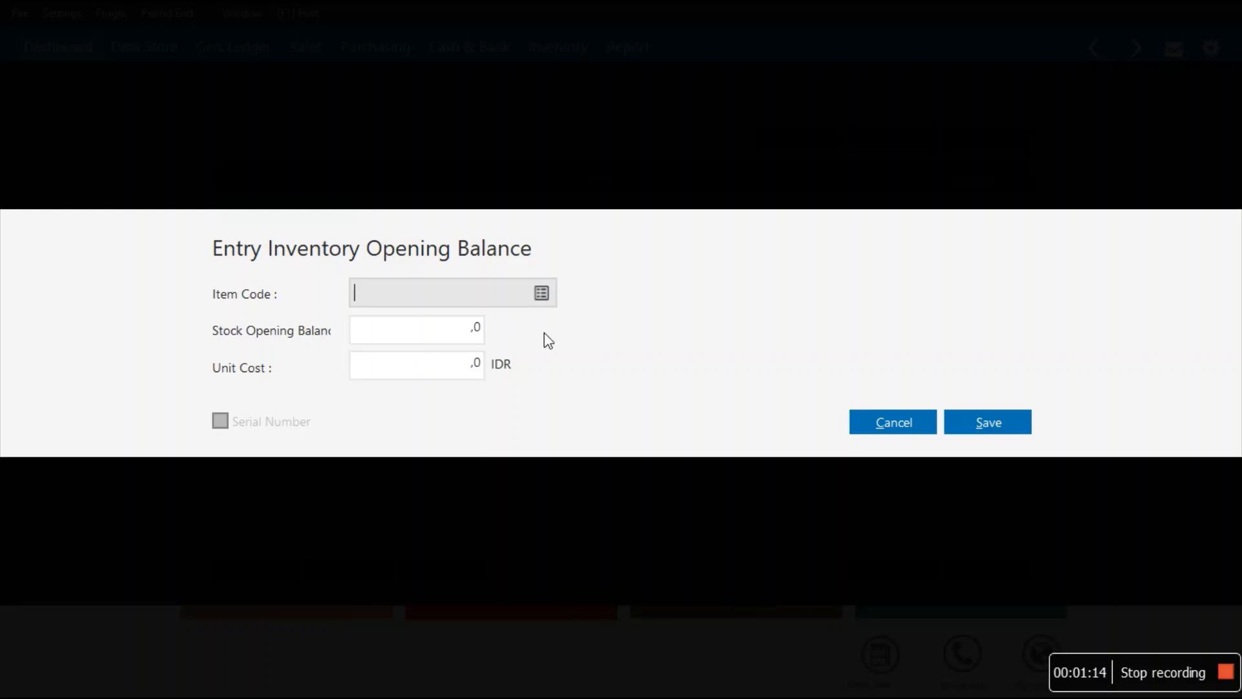
pyautogui.click(544, 293)
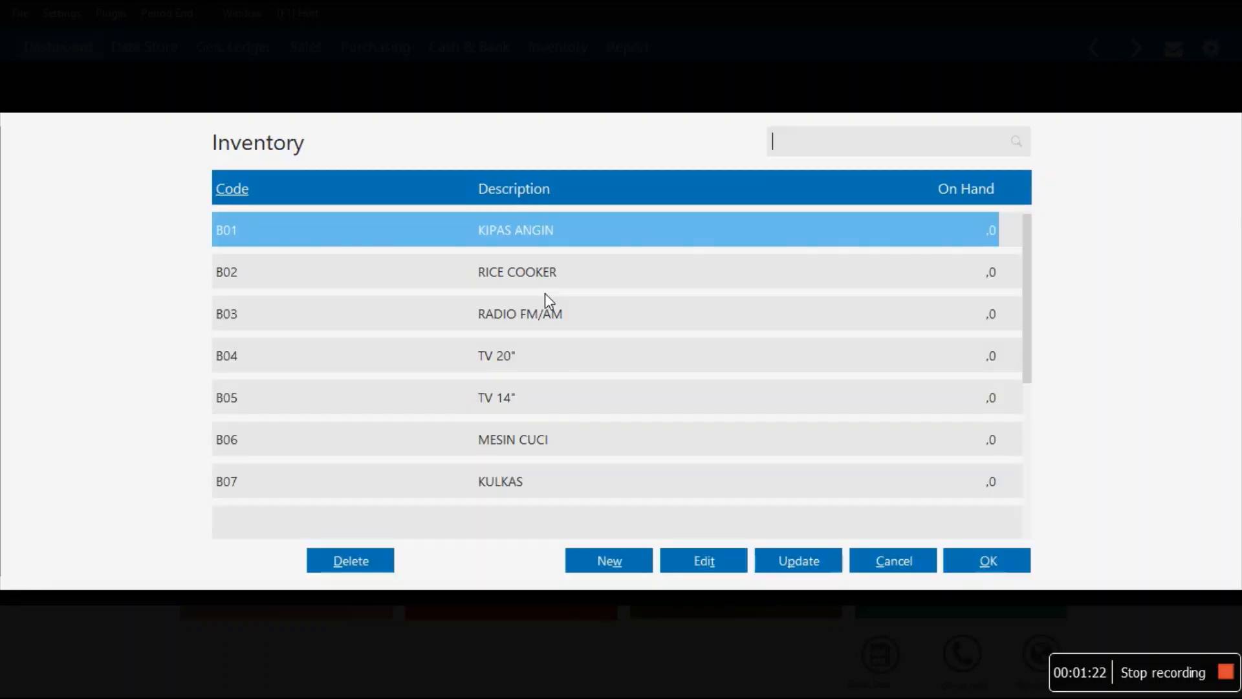
pyautogui.doubleClick(596, 239)
# Step: Set the stock opening balance of B01 to 5 and its unit cost to 75000 IDR, and save the entry
pyautogui.click(482, 329)
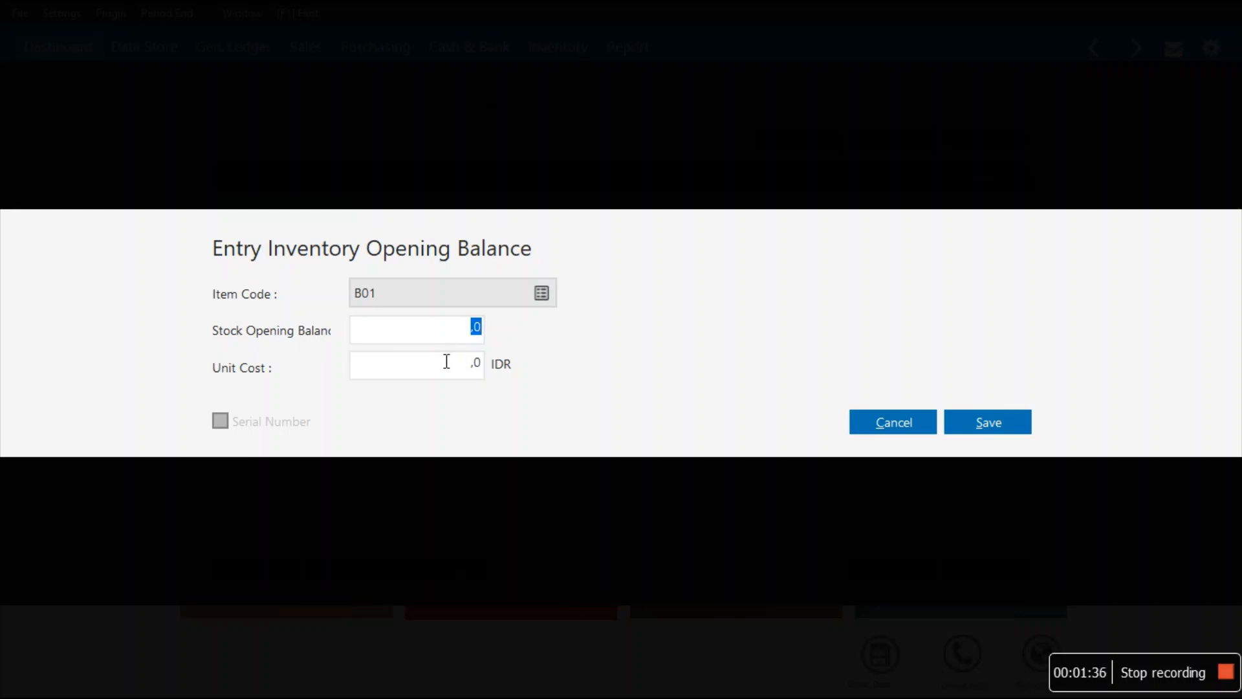
pyautogui.write('5')
pyautogui.click(477, 375)
pyautogui.click(476, 375)
pyautogui.press('BackSpace')
pyautogui.press('BackSpace')
pyautogui.write('75000')
pyautogui.hotkey('shift', 'Tab')
pyautogui.write('5')
pyautogui.click(964, 425)
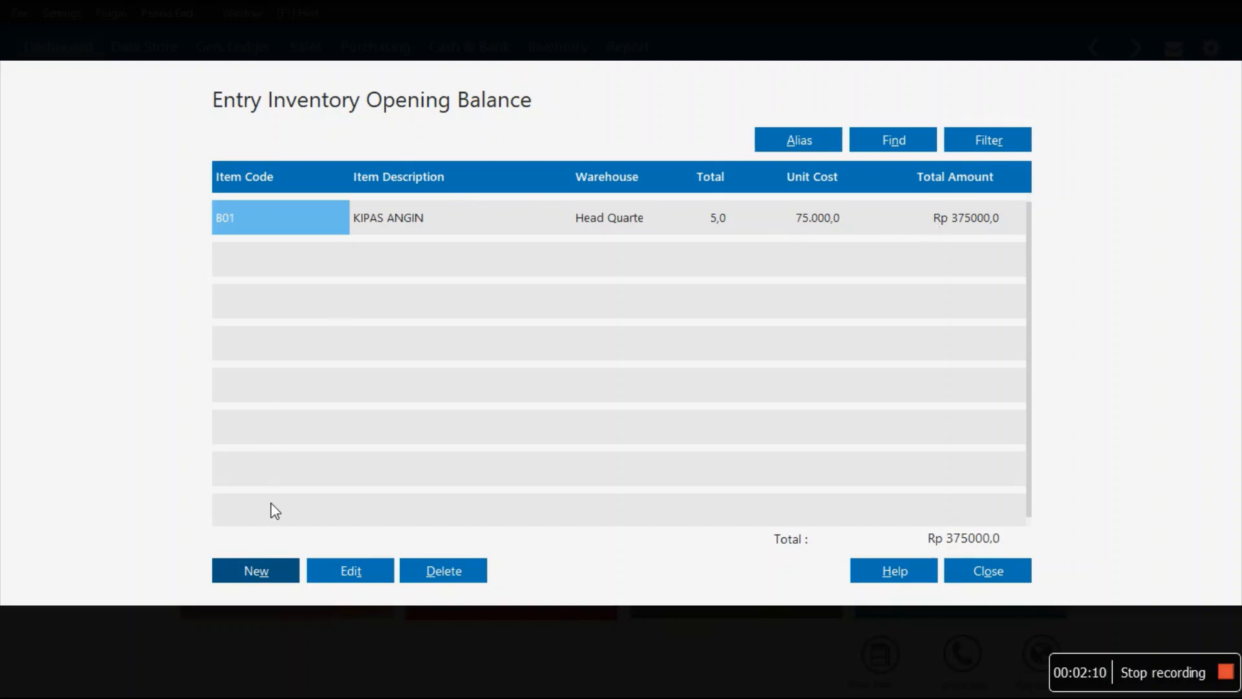
# Step: Add an opening balance entry for item B02, RICE COOKER, with stock 2 and unit cost 125000 IDR, and save it
pyautogui.click(265, 572)
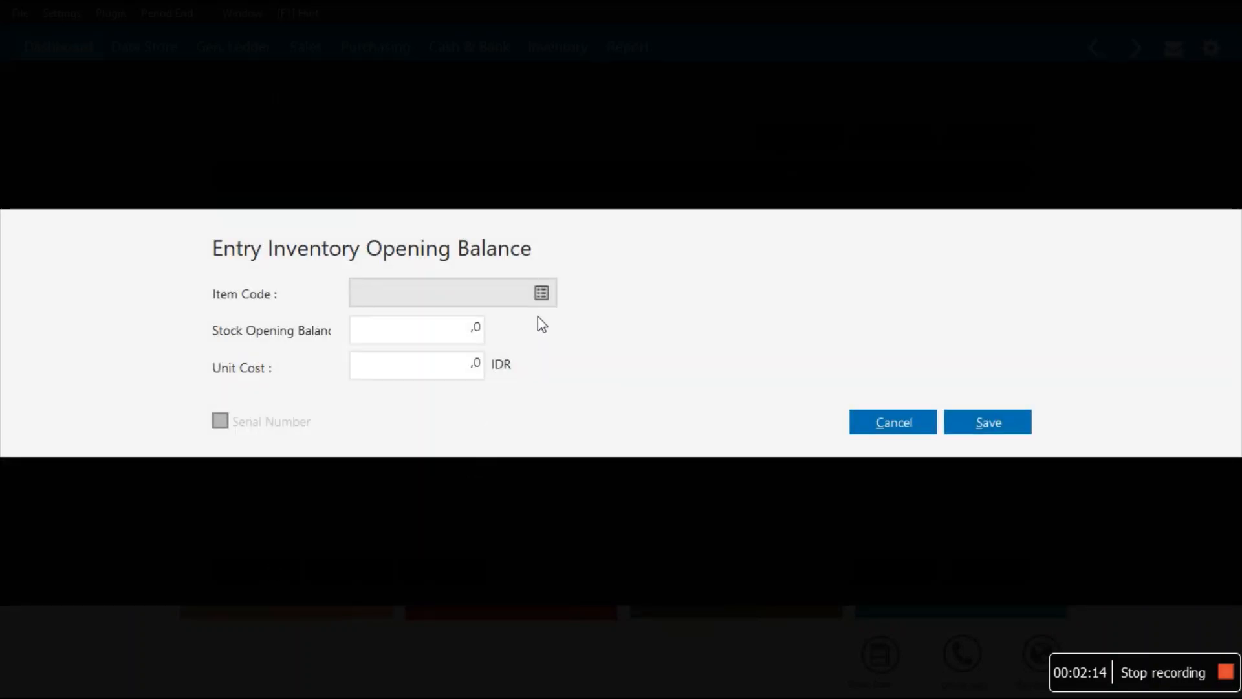
pyautogui.click(541, 295)
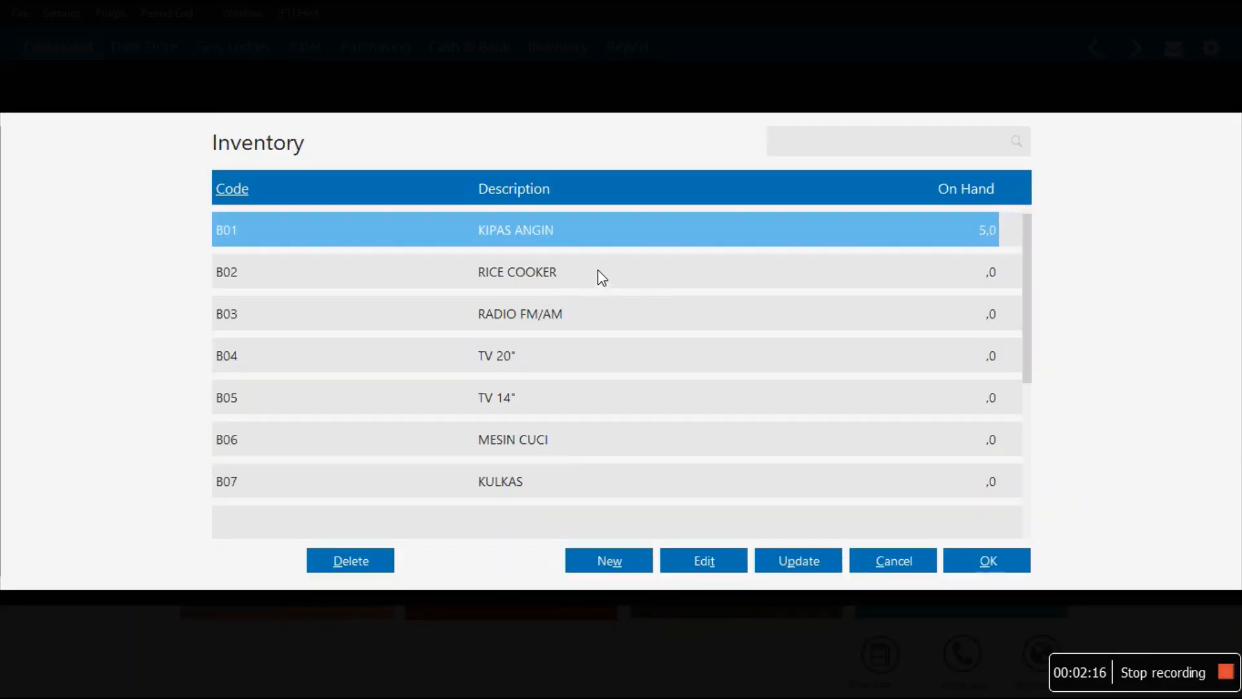
pyautogui.doubleClick(527, 277)
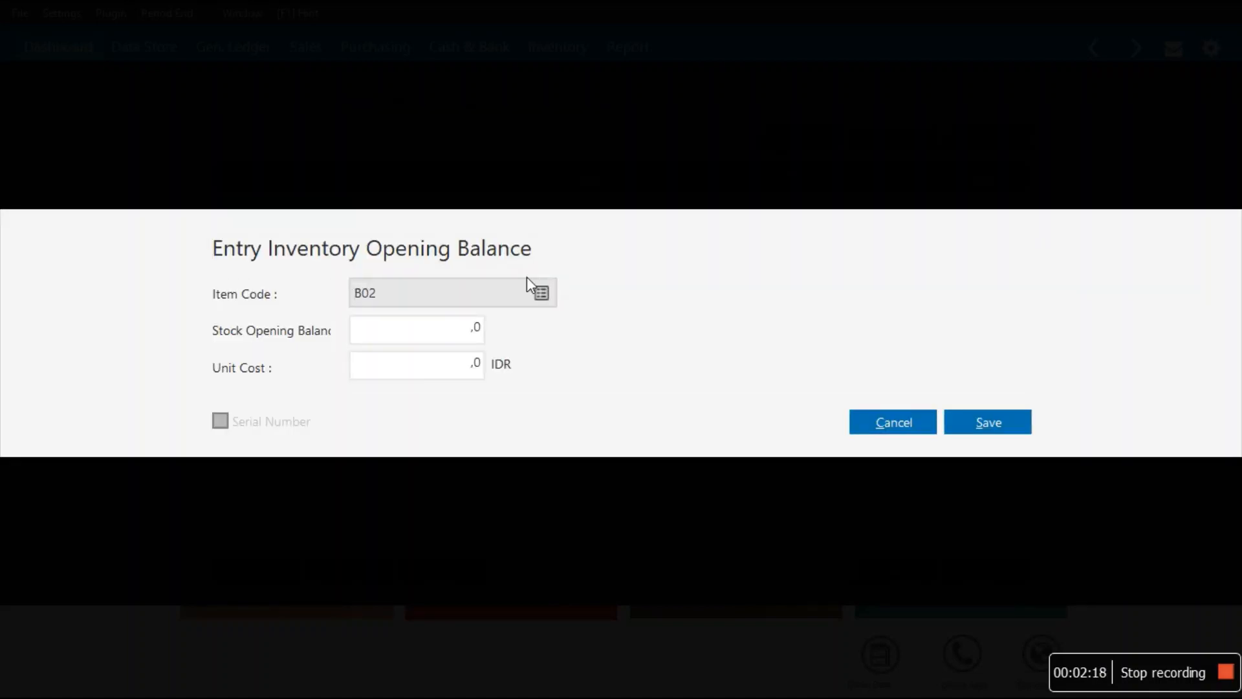
pyautogui.click(482, 339)
pyautogui.write('2')
pyautogui.click(484, 366)
pyautogui.write('125000')
pyautogui.click(1018, 422)
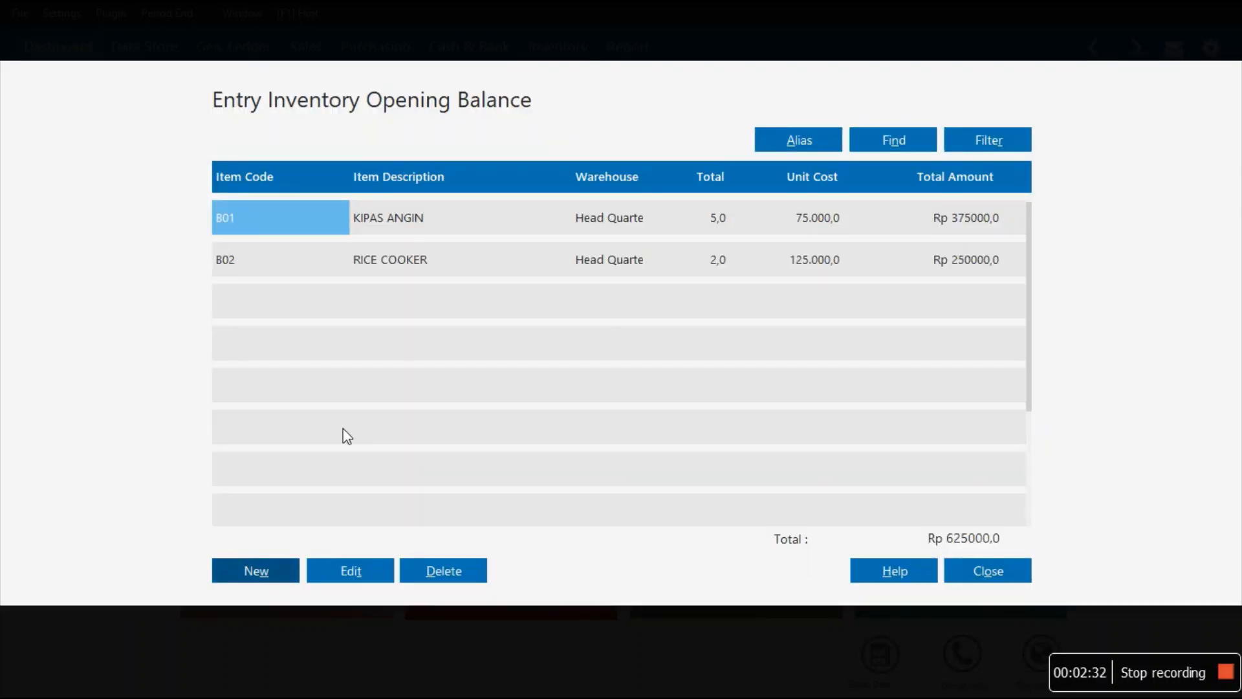
# Step: Add an opening balance entry for item B03, RADIO FM/AM, with stock 7 and unit cost 35000 IDR, and save it
pyautogui.click(279, 572)
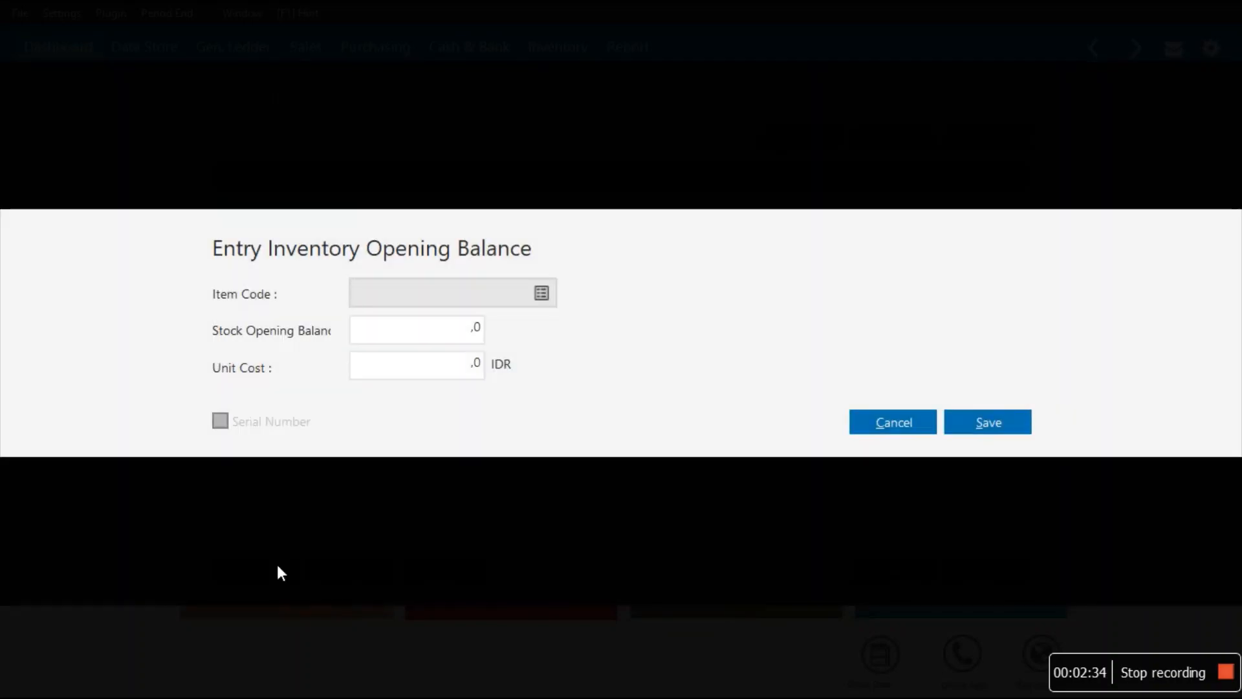
pyautogui.click(541, 294)
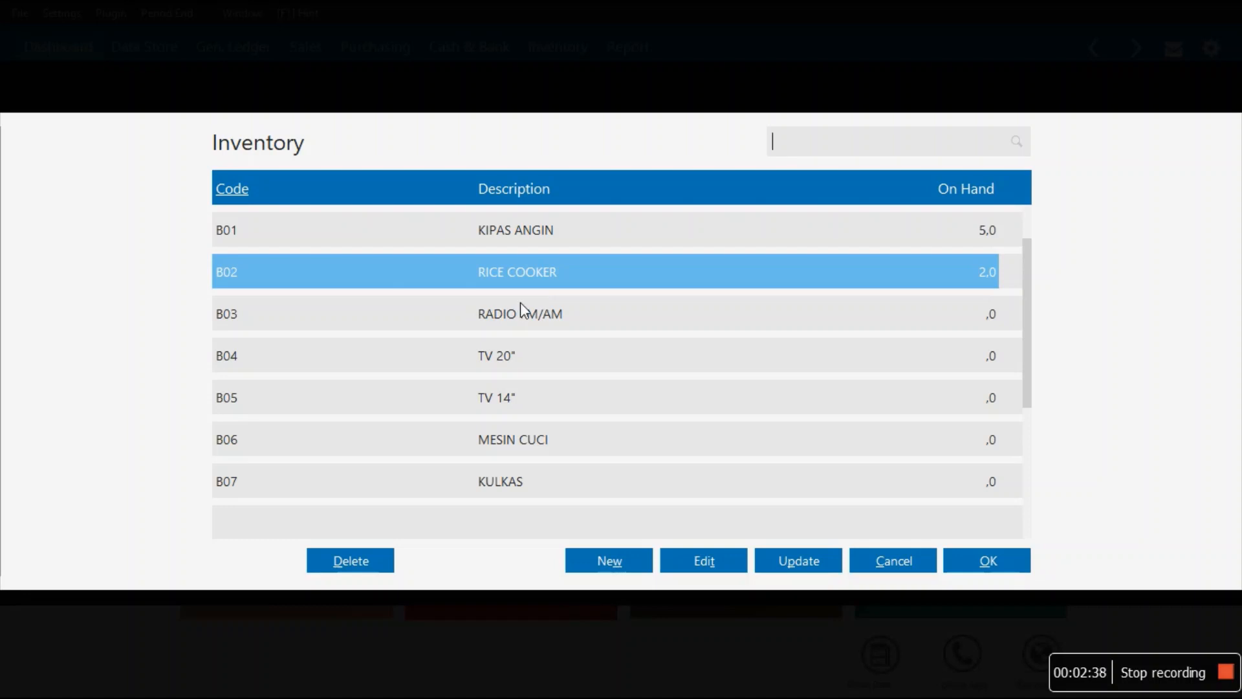
pyautogui.click(521, 317)
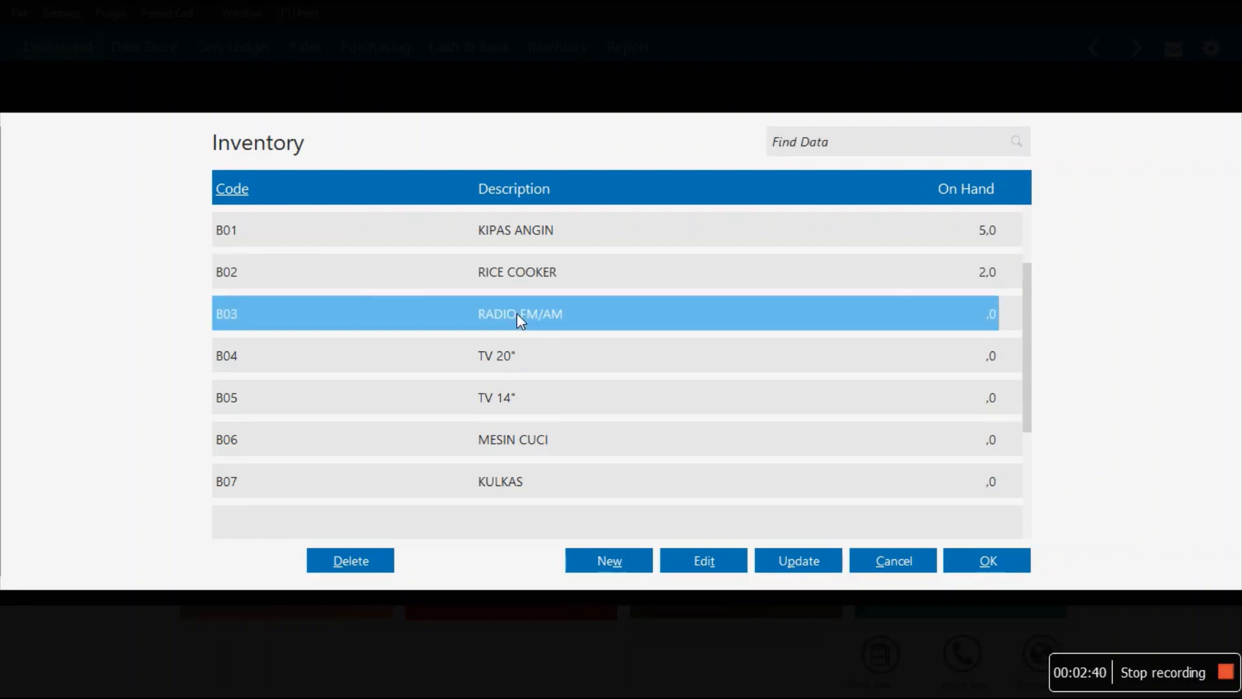
pyautogui.doubleClick(520, 317)
pyautogui.click(493, 335)
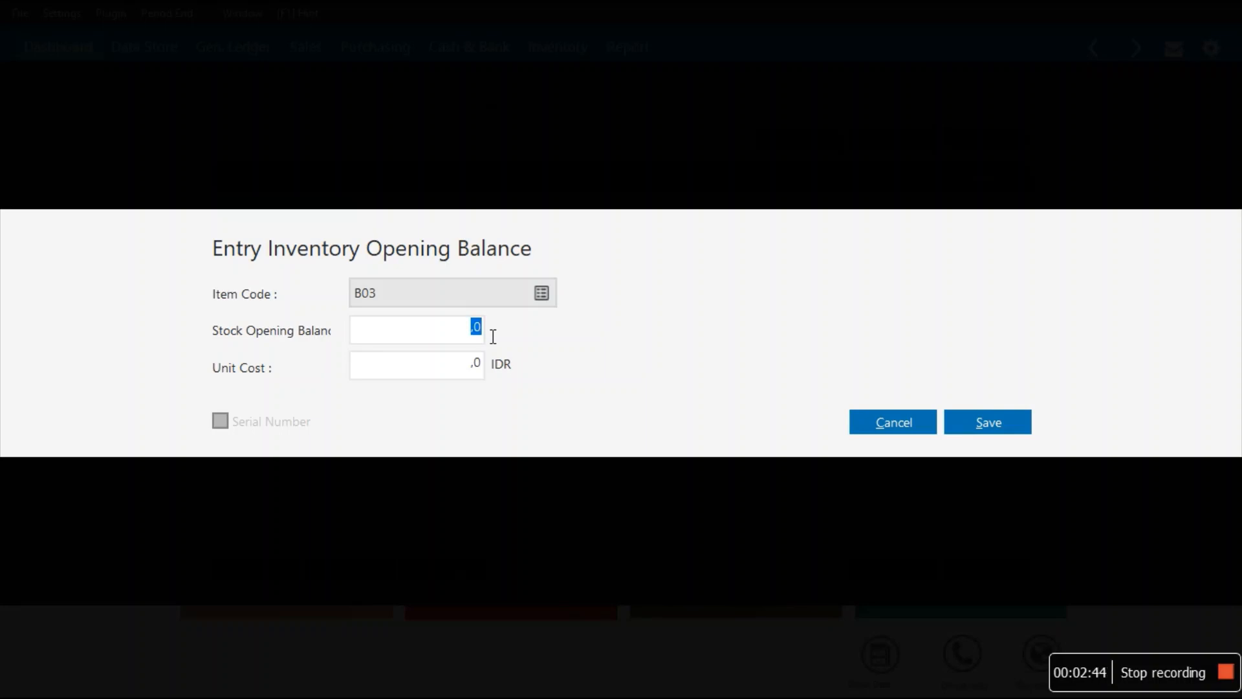
pyautogui.write('7')
pyautogui.click(476, 366)
pyautogui.doubleClick(482, 378)
pyautogui.write('35000')
pyautogui.click(970, 417)
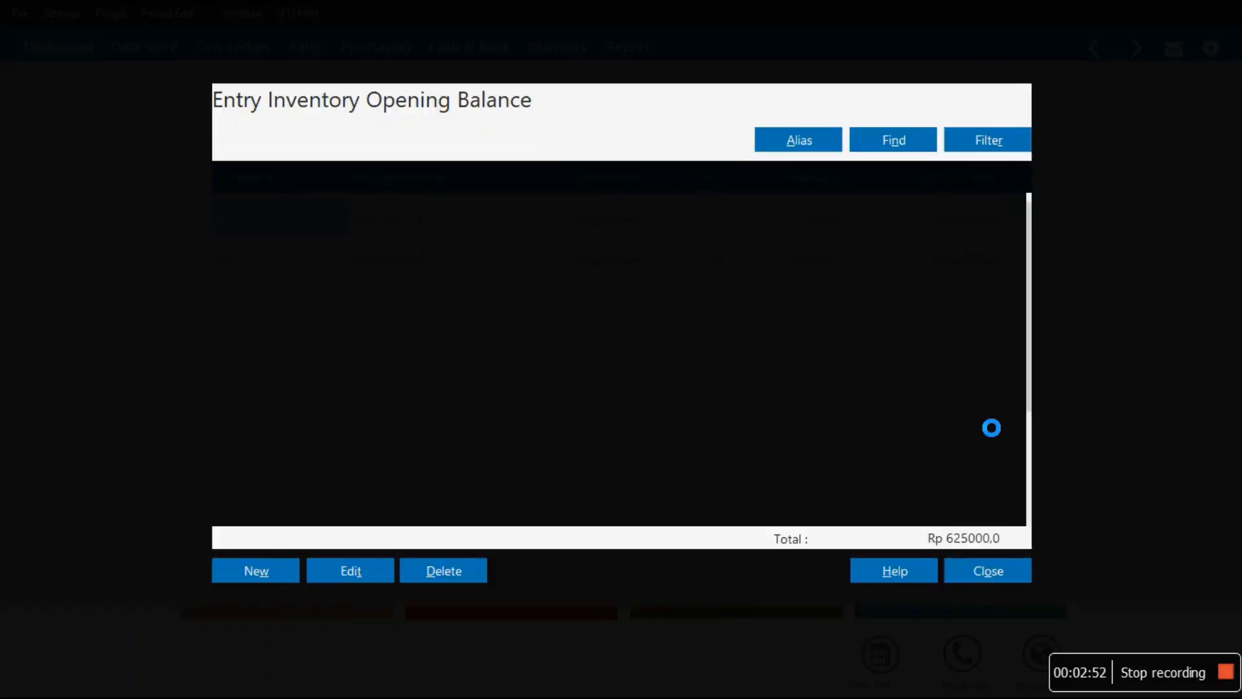
# Step: Add an opening balance entry for item B04, TV 20", with stock 4 and unit cost 825000 IDR, and save it
pyautogui.click(296, 570)
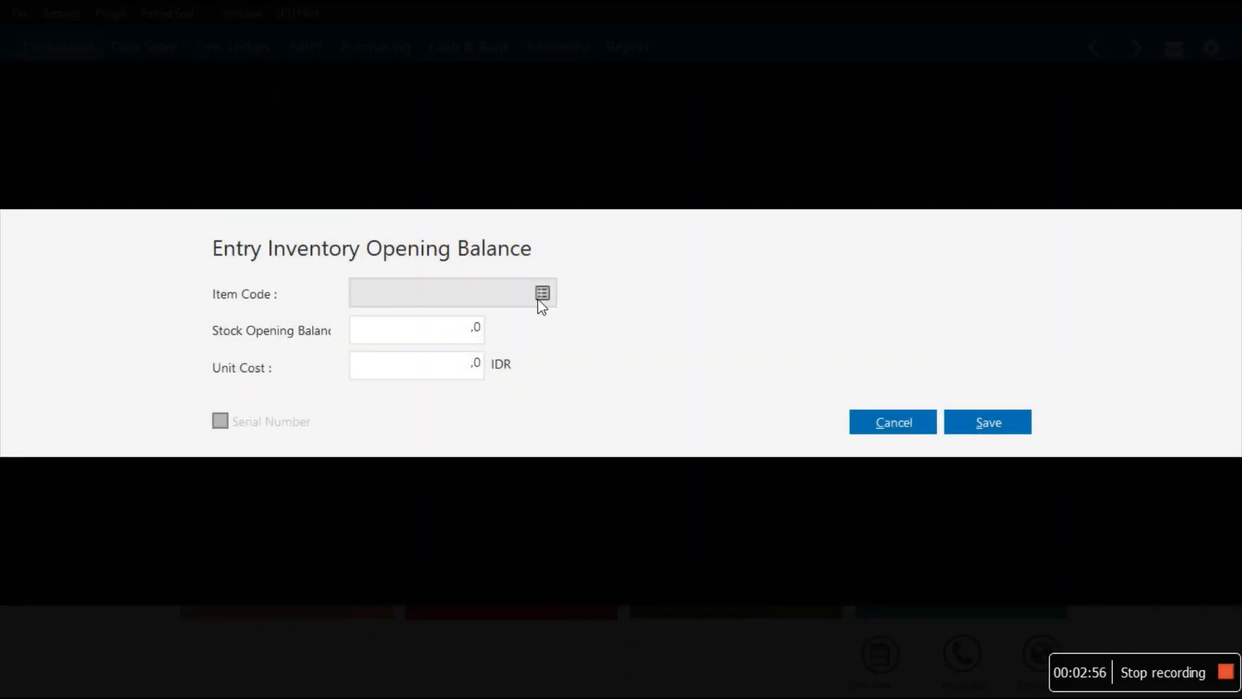
pyautogui.click(538, 298)
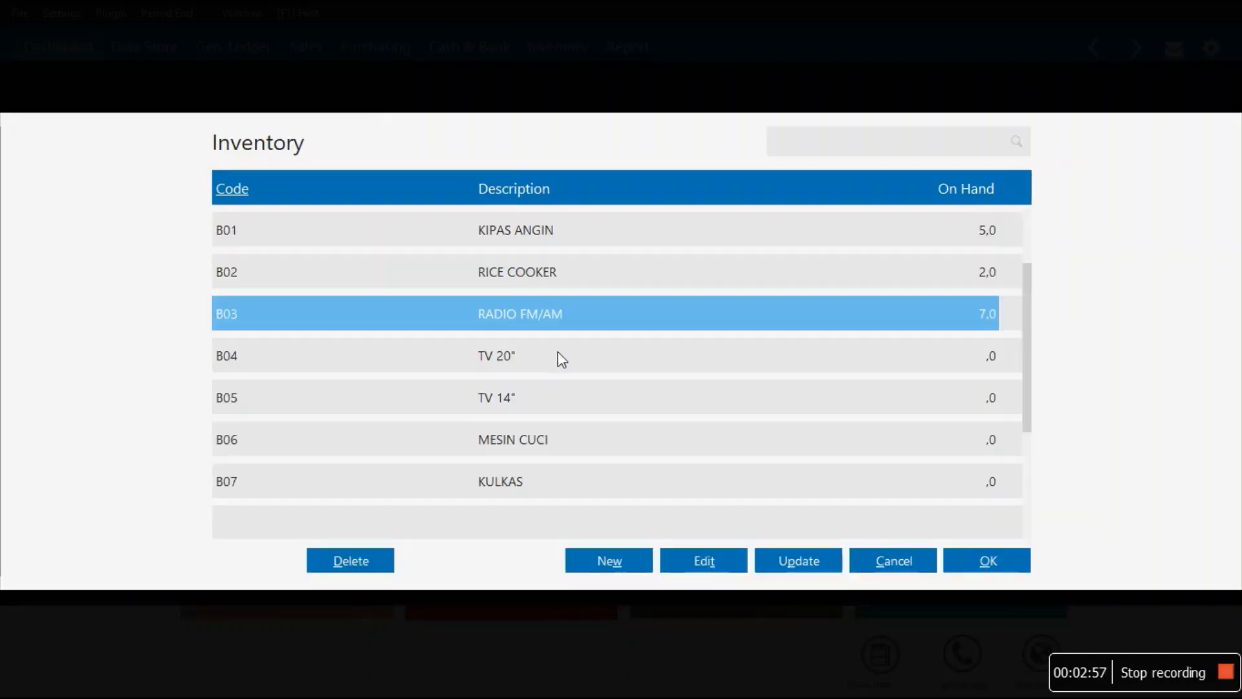
pyautogui.doubleClick(562, 359)
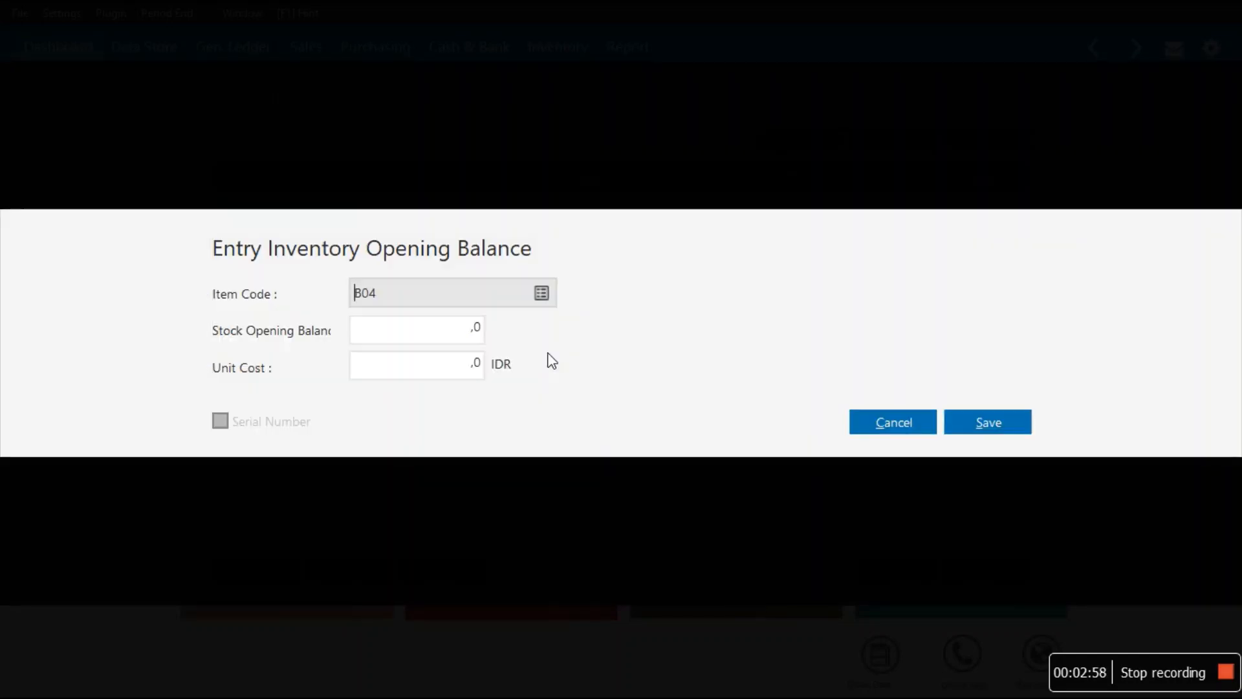
pyautogui.click(491, 338)
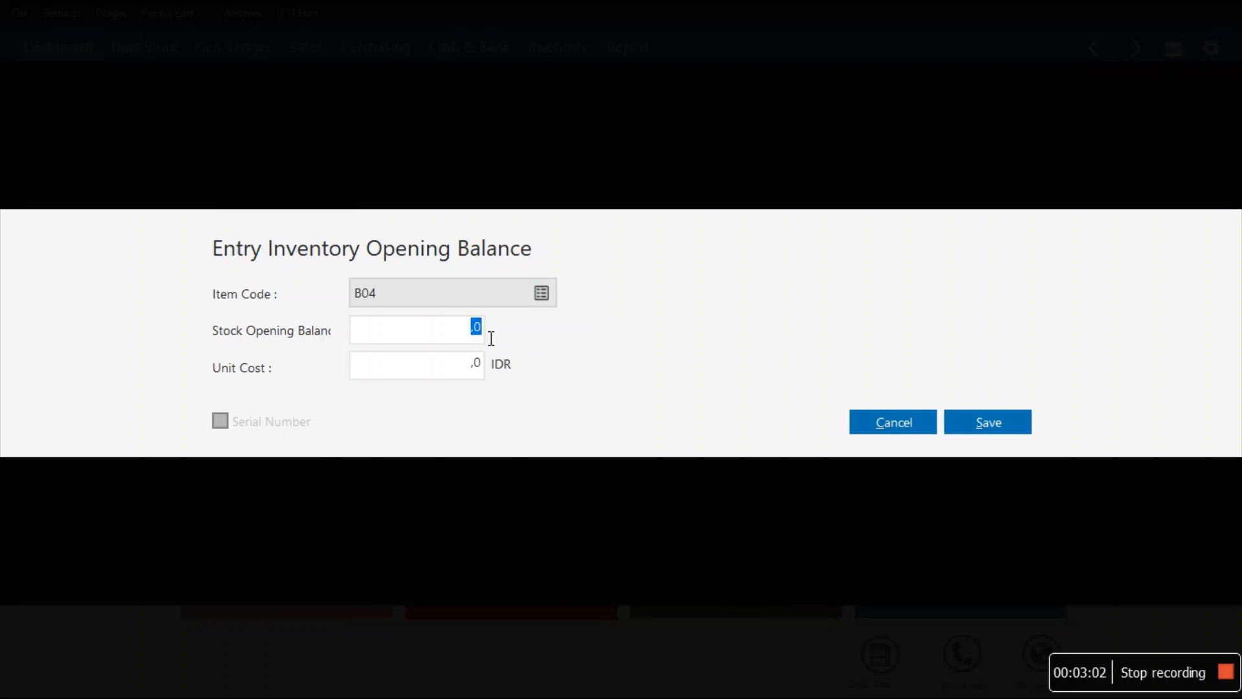
pyautogui.write('4')
pyautogui.write('825000')
pyautogui.click(995, 417)
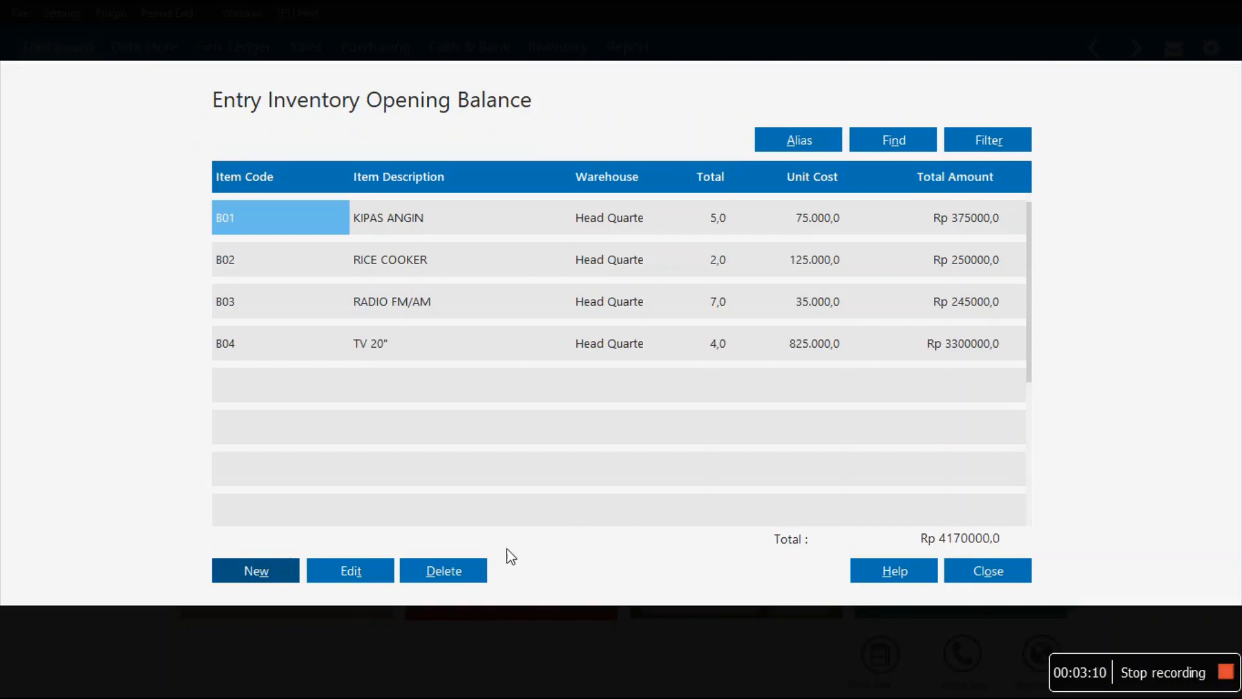
# Step: Start another inventory opening balance entry and choose item B05, TV 14"
pyautogui.click(298, 574)
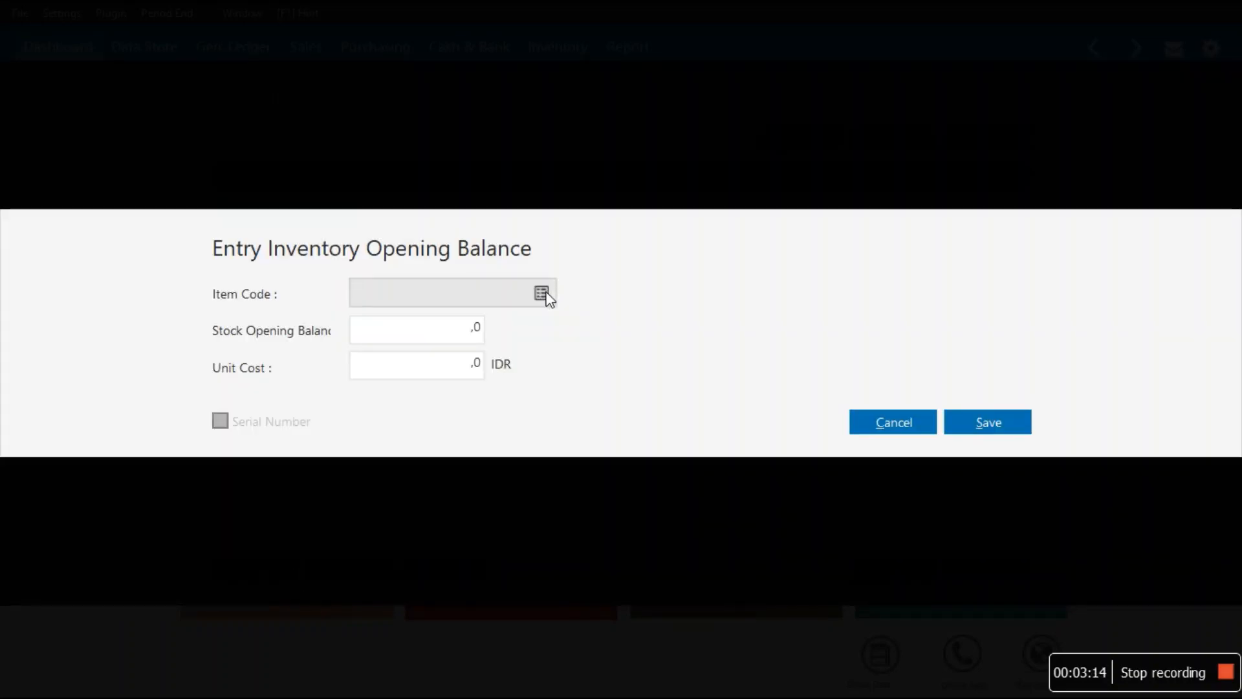
pyautogui.click(545, 293)
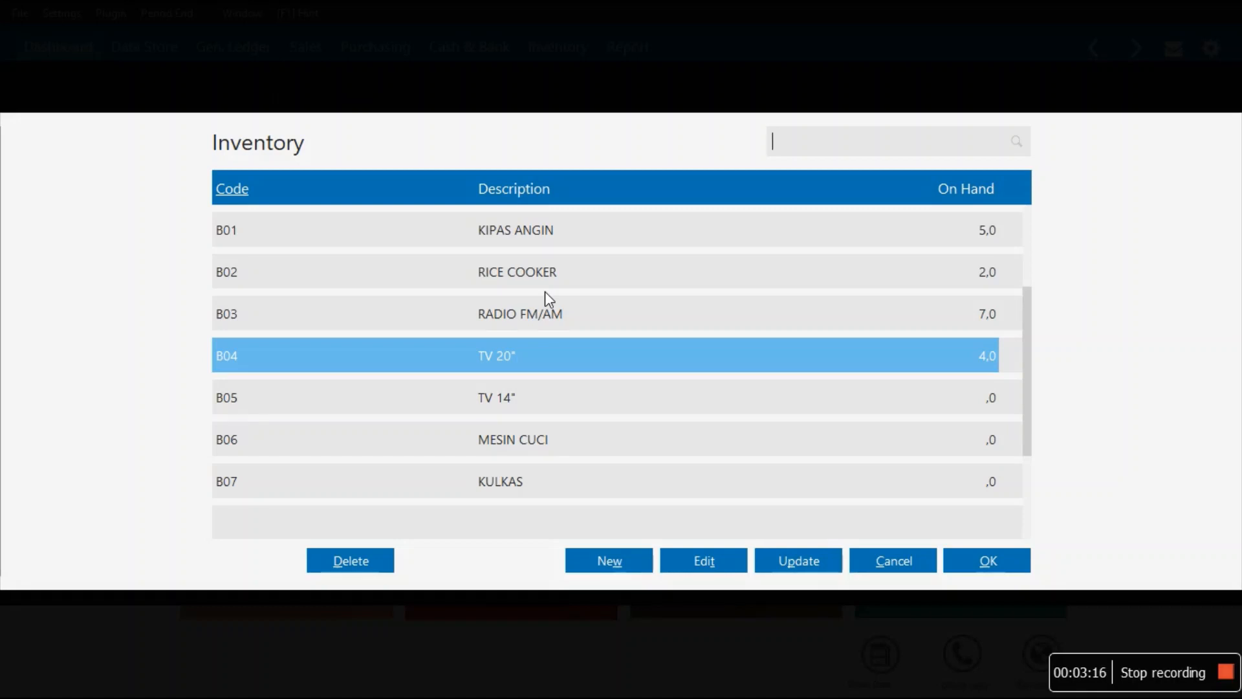
pyautogui.click(500, 383)
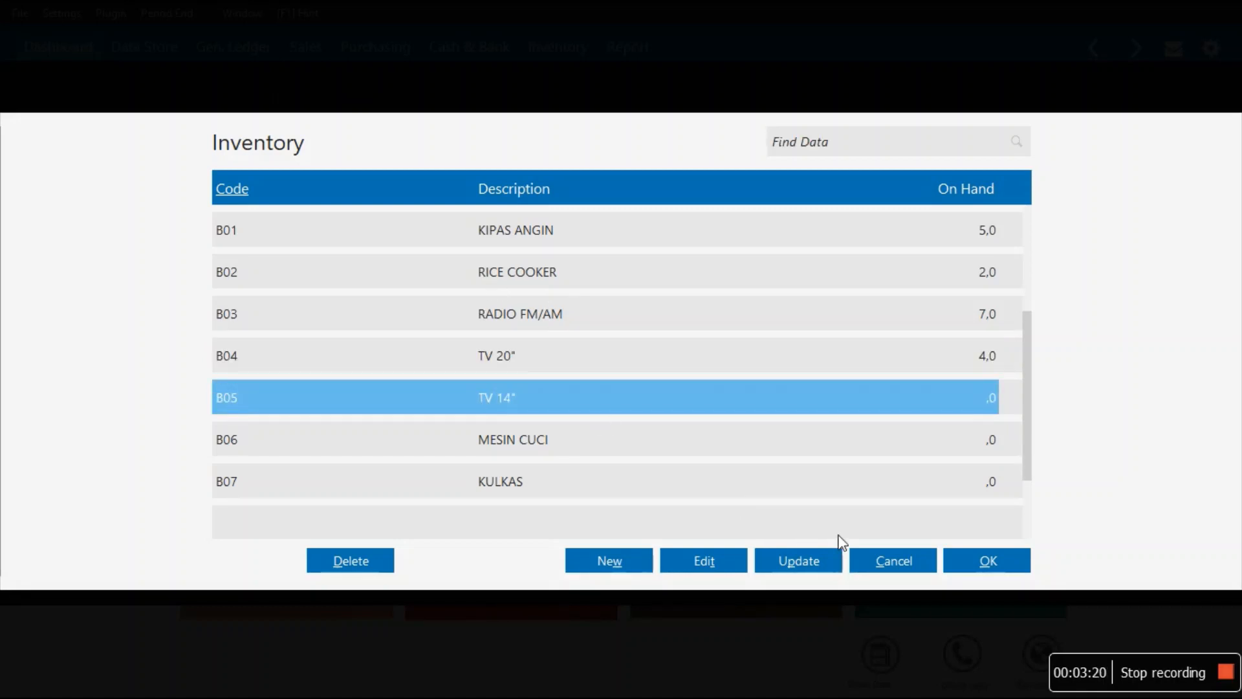
pyautogui.click(993, 574)
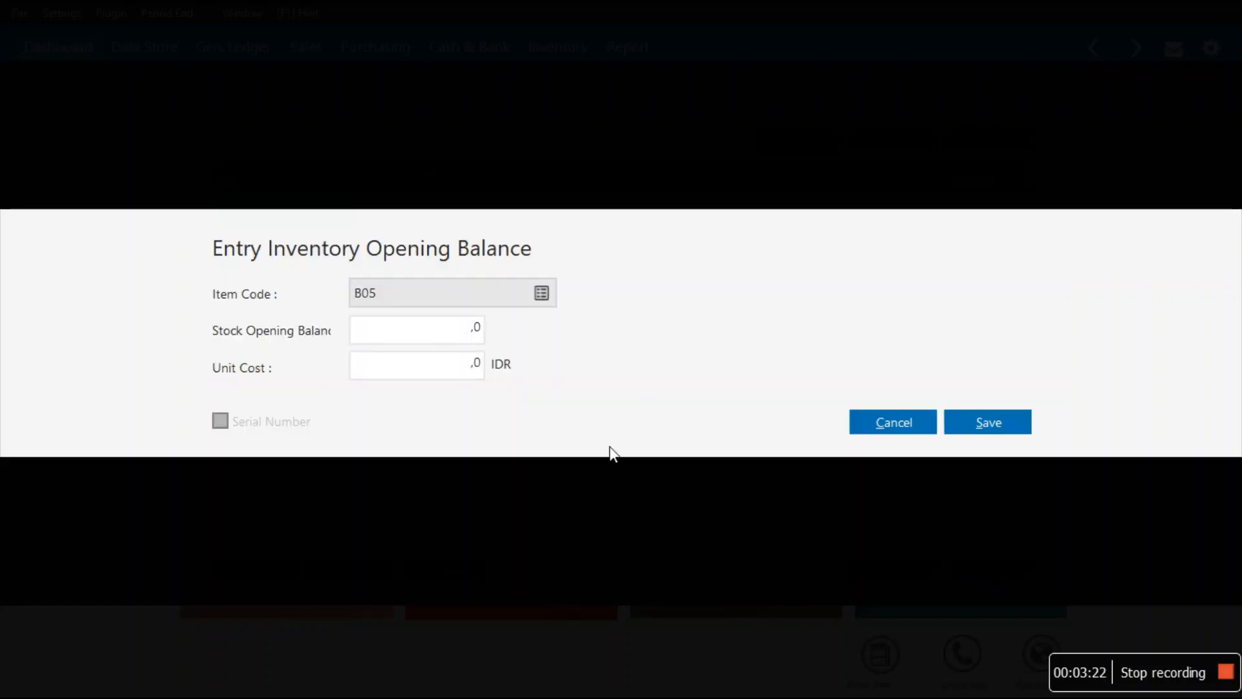
# Step: Set the stock opening balance of B05 to 8 and its unit cost to 315000 IDR, and save the entry
pyautogui.click(482, 342)
pyautogui.write('8')
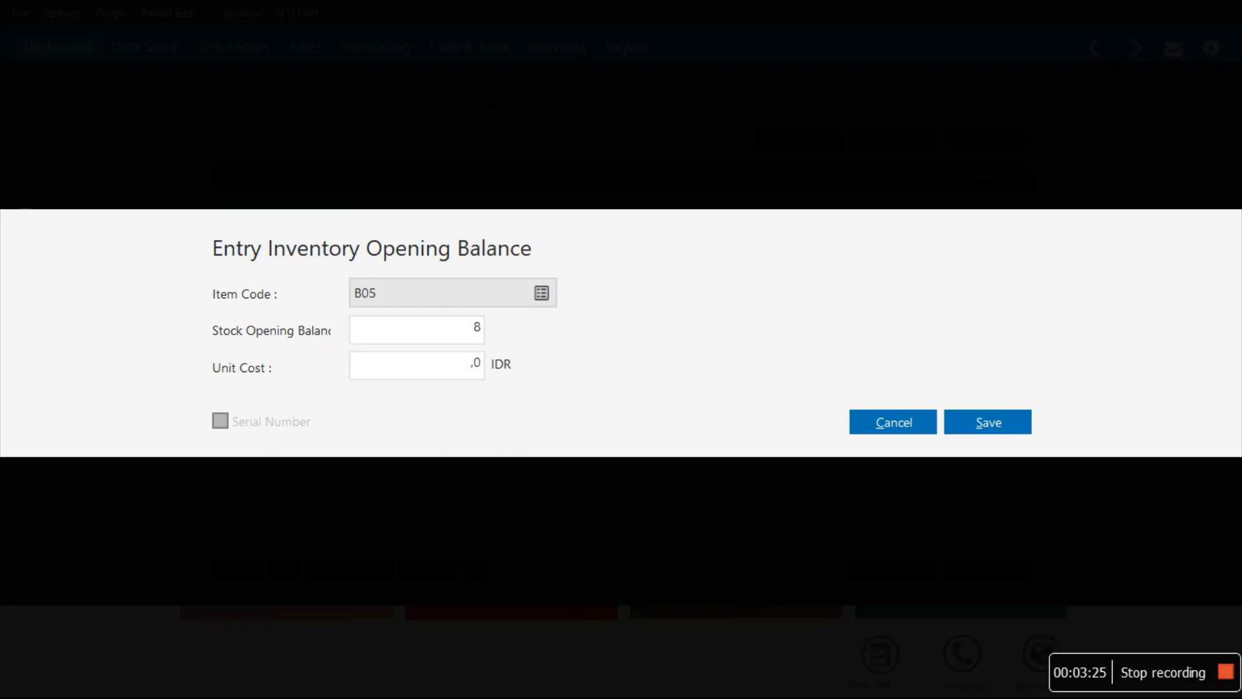
pyautogui.click(486, 379)
pyautogui.write('315000')
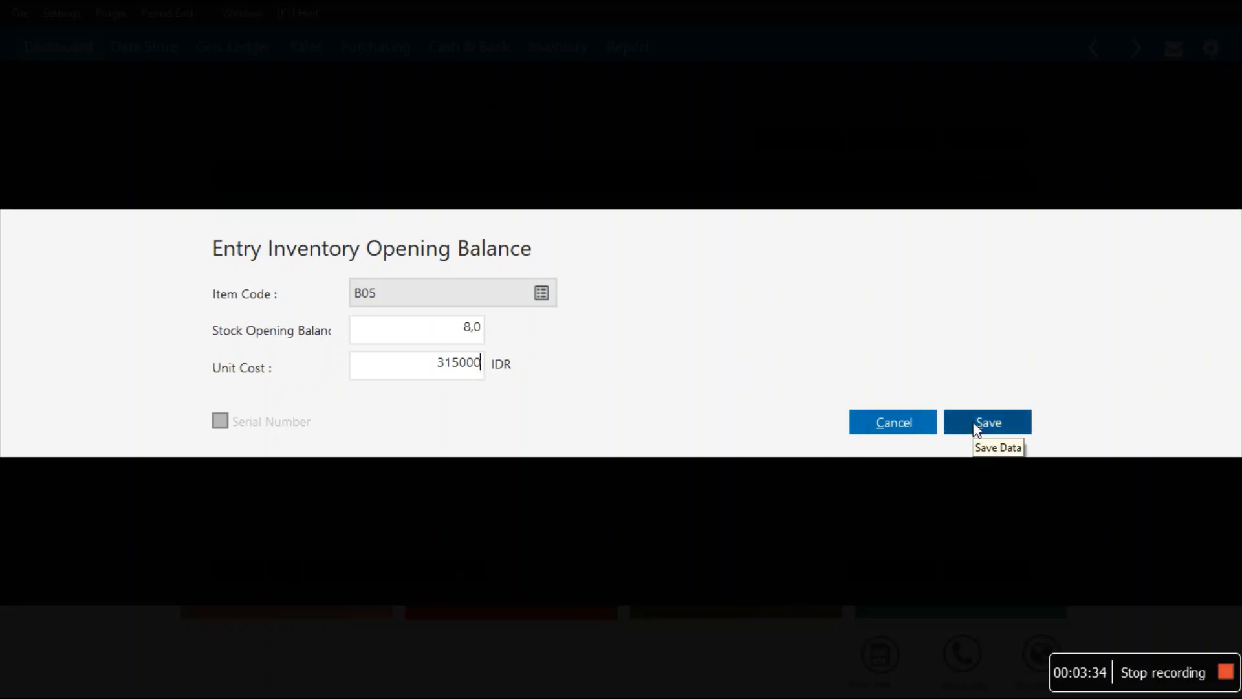
pyautogui.click(480, 337)
pyautogui.click(481, 337)
pyautogui.press('BackSpace')
pyautogui.press('BackSpace')
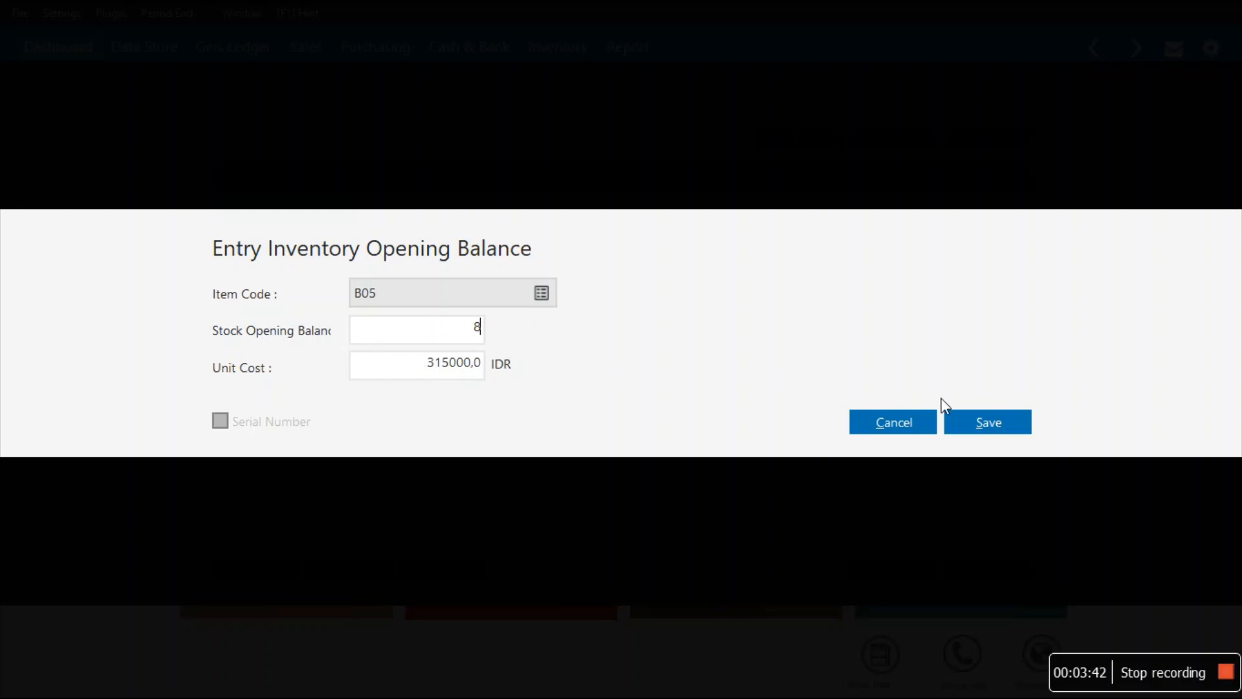
pyautogui.click(974, 427)
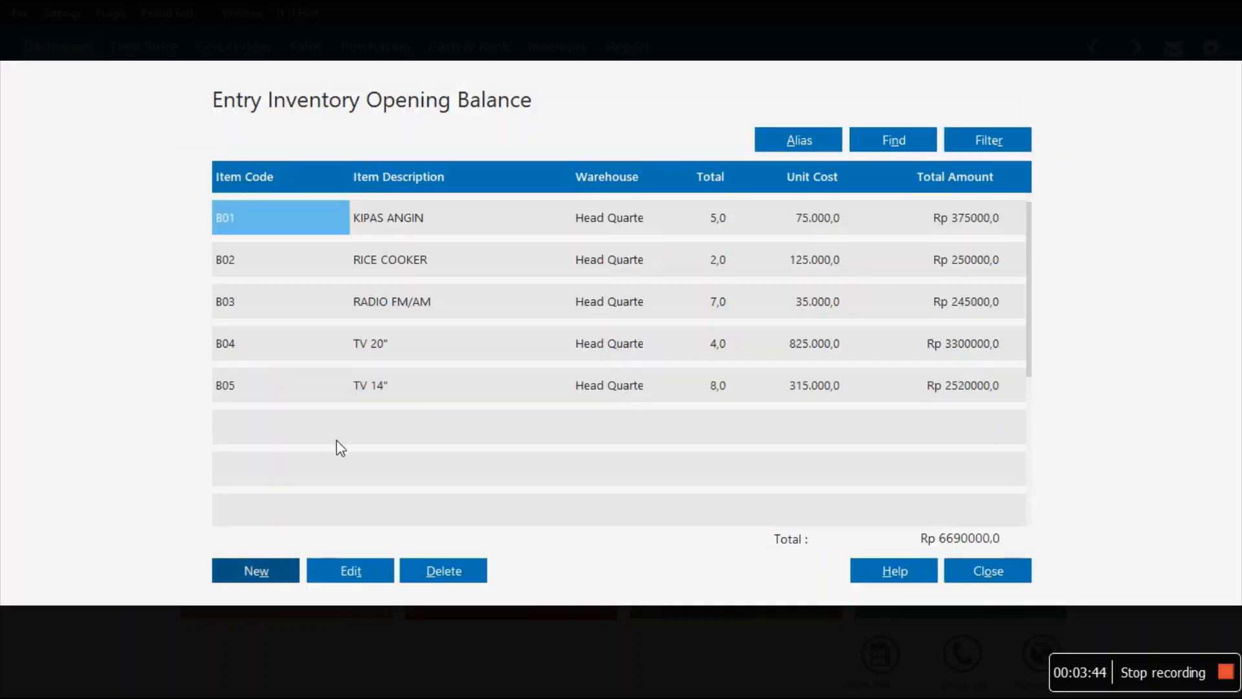
# Step: Add an opening balance entry for item B06, MESIN CUCI, with stock 4 and unit cost 375000 IDR, and save it
pyautogui.click(242, 574)
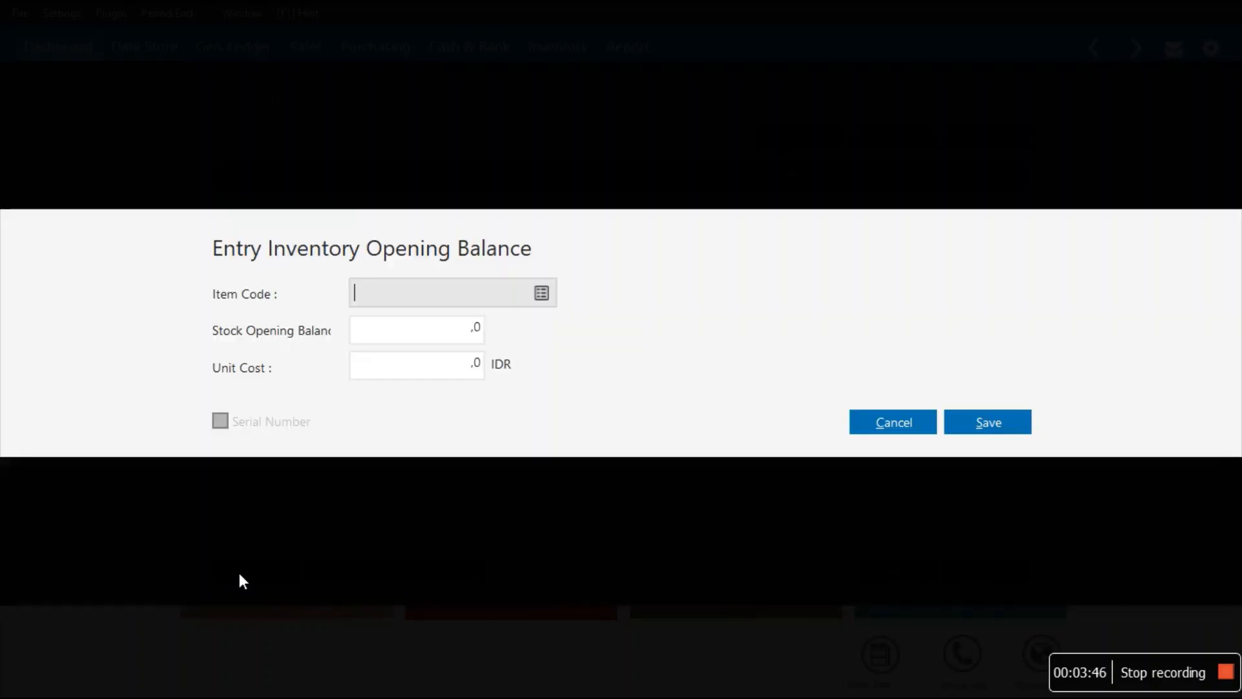
pyautogui.click(541, 294)
pyautogui.doubleClick(406, 425)
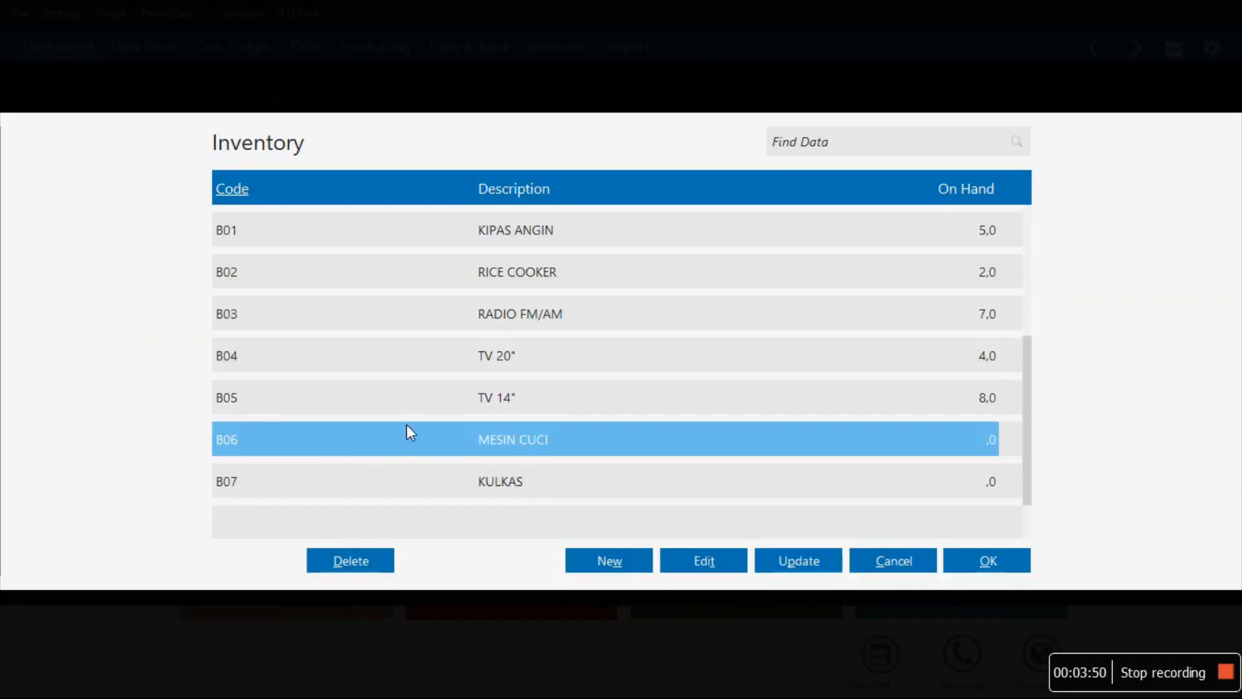
pyautogui.click(482, 332)
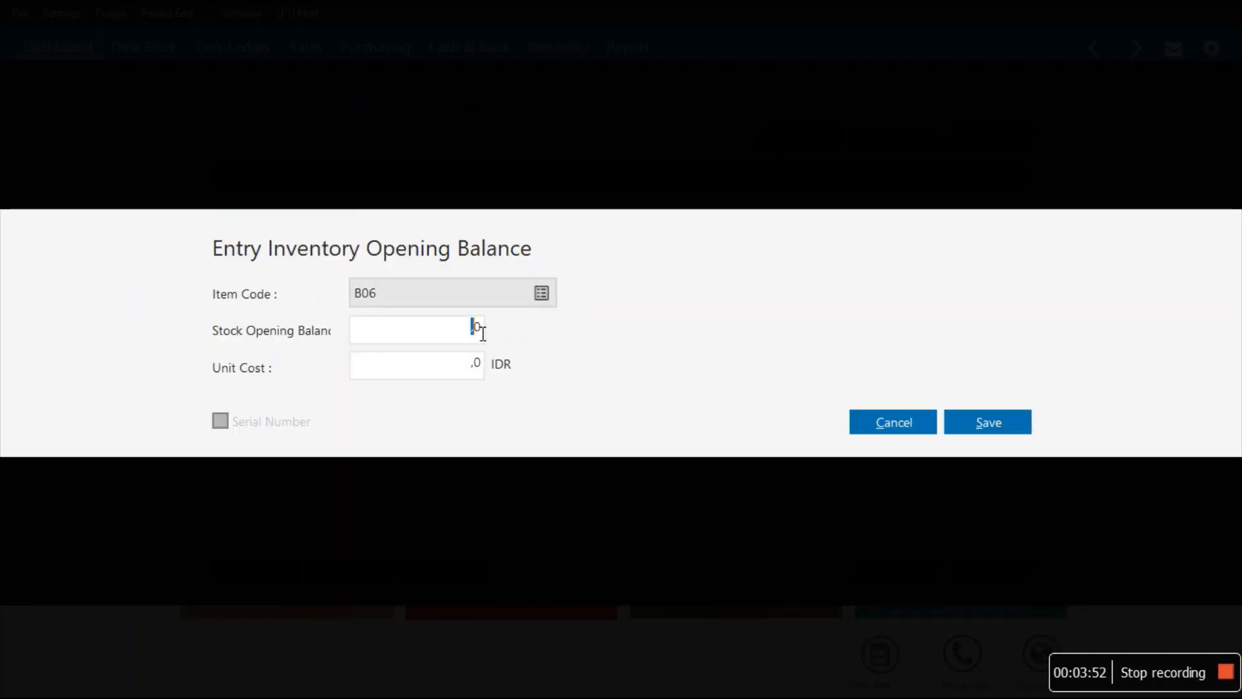
pyautogui.doubleClick(482, 333)
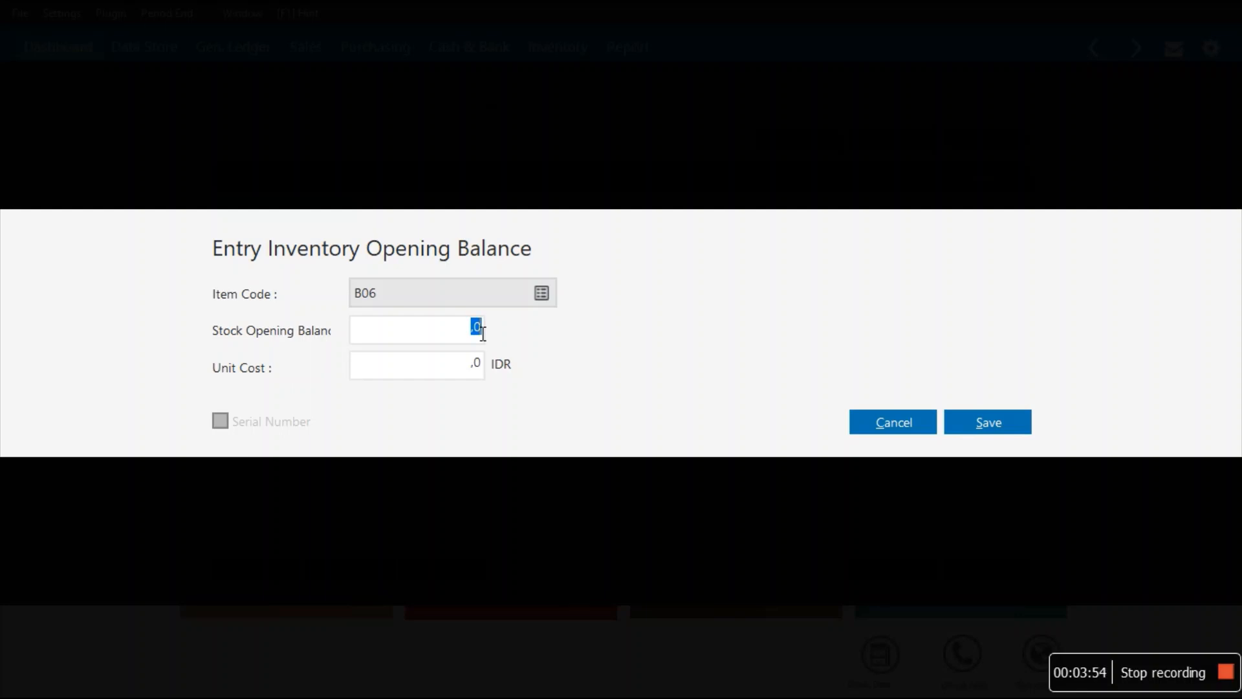
pyautogui.write('4')
pyautogui.press('Tab')
pyautogui.press('BackSpace')
pyautogui.write('375000')
pyautogui.click(987, 430)
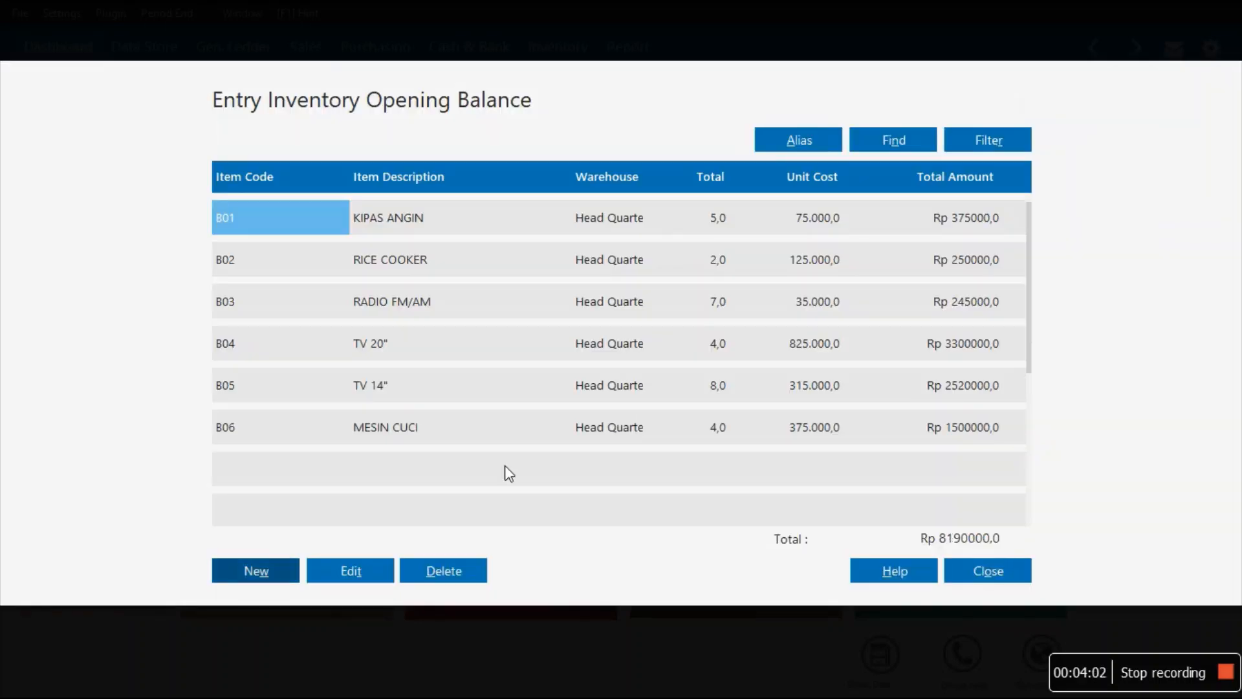
# Step: Add an opening balance entry for item B07, KULKAS, with stock 5 and unit cost 1125000 IDR, and save it
pyautogui.click(285, 571)
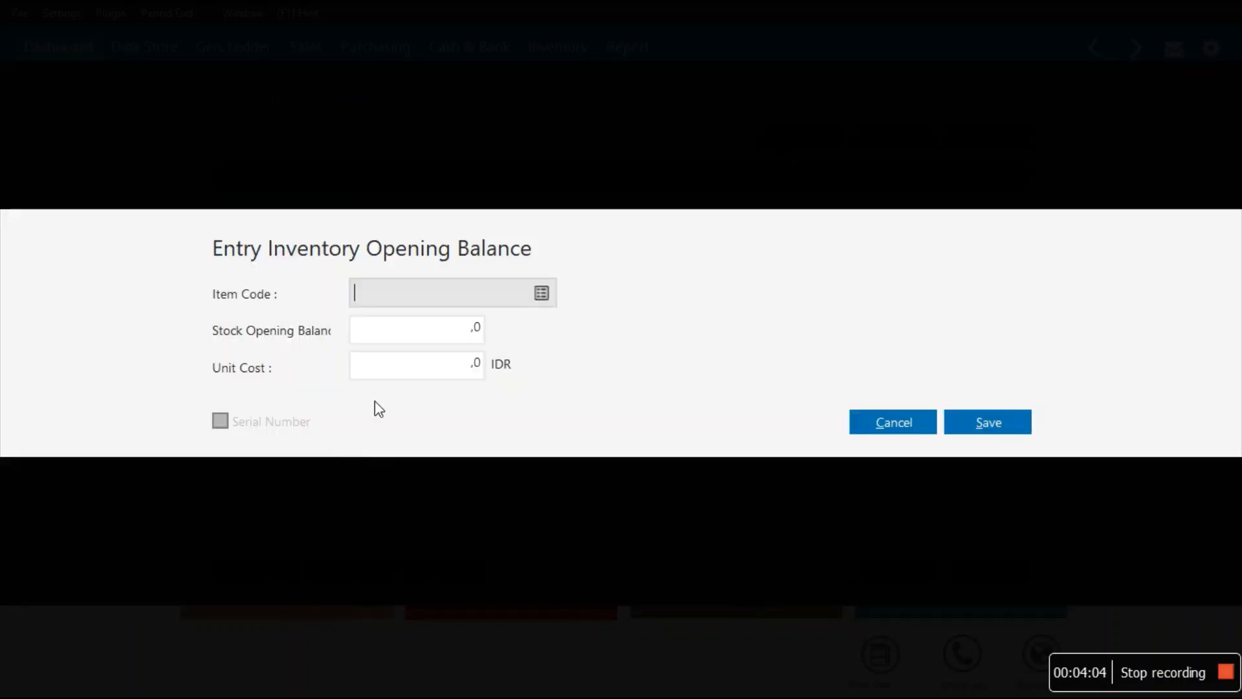
pyautogui.click(542, 295)
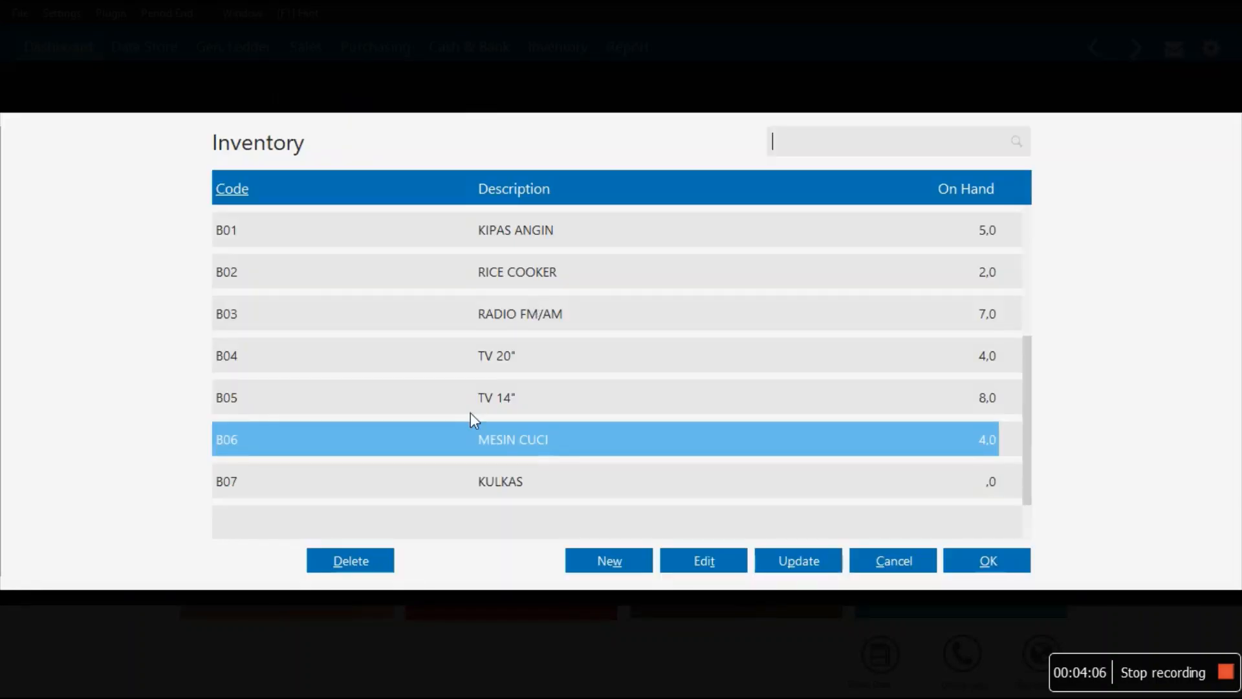
pyautogui.click(464, 479)
pyautogui.doubleClick(466, 476)
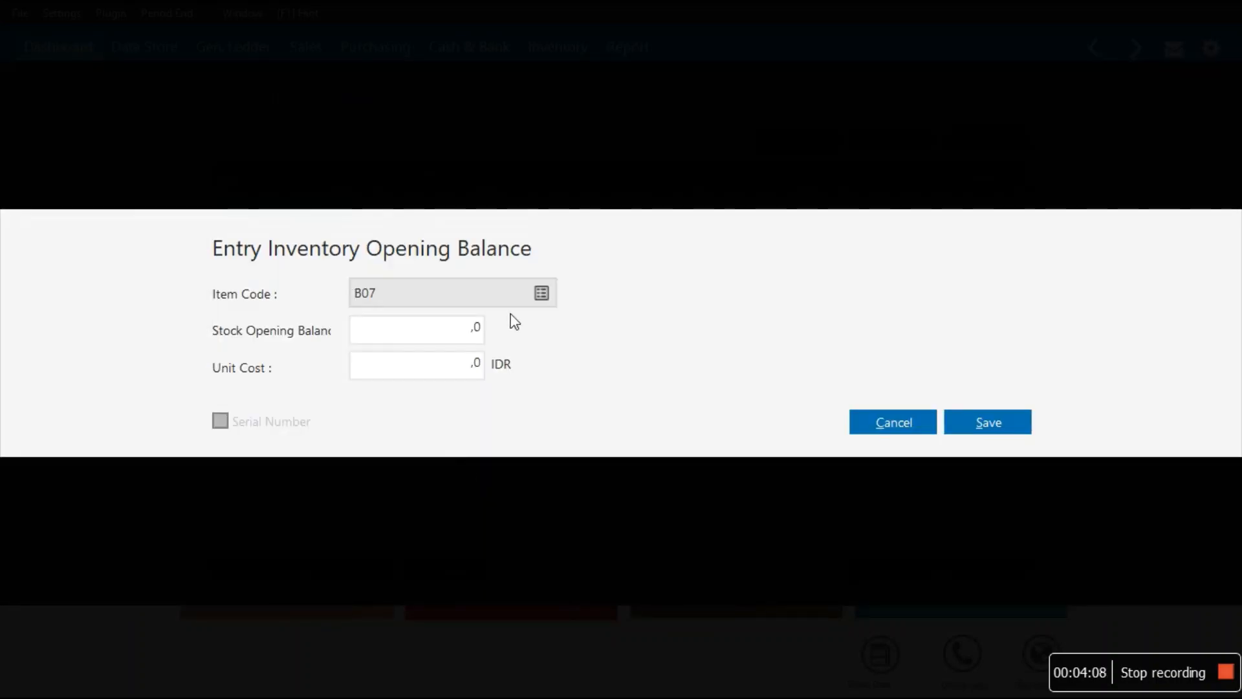
pyautogui.click(490, 342)
pyautogui.write('5')
pyautogui.click(475, 378)
pyautogui.write('112')
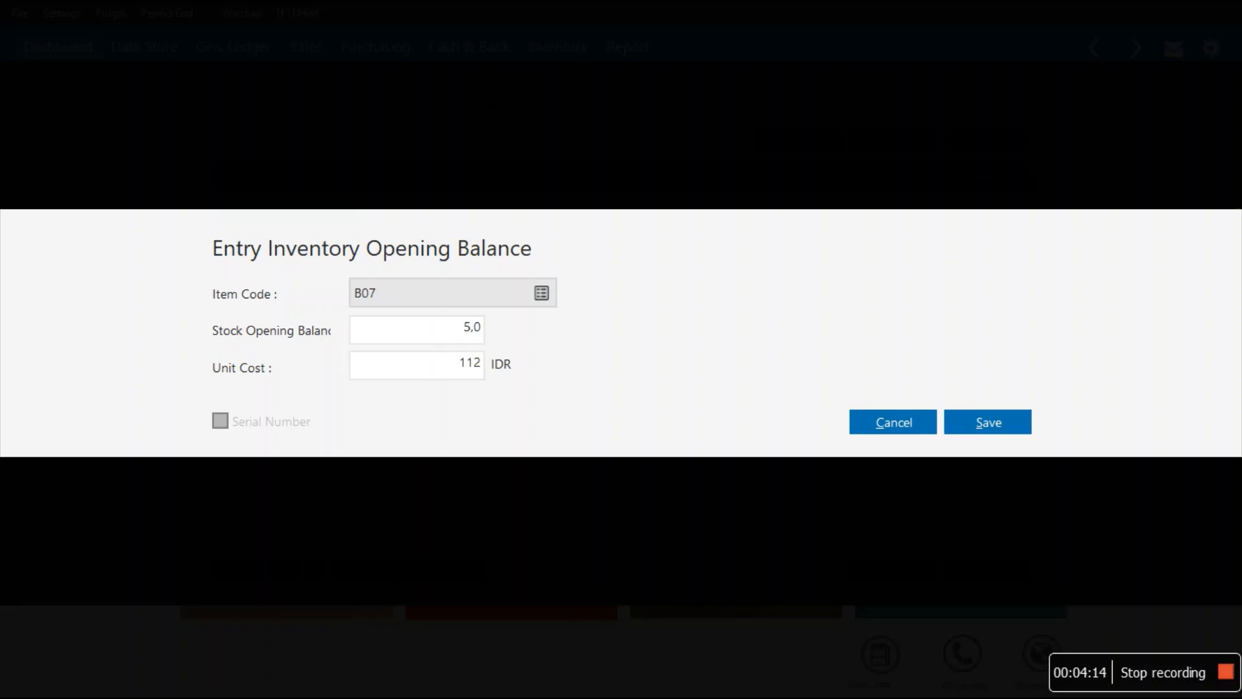
pyautogui.write('5000')
pyautogui.click(994, 417)
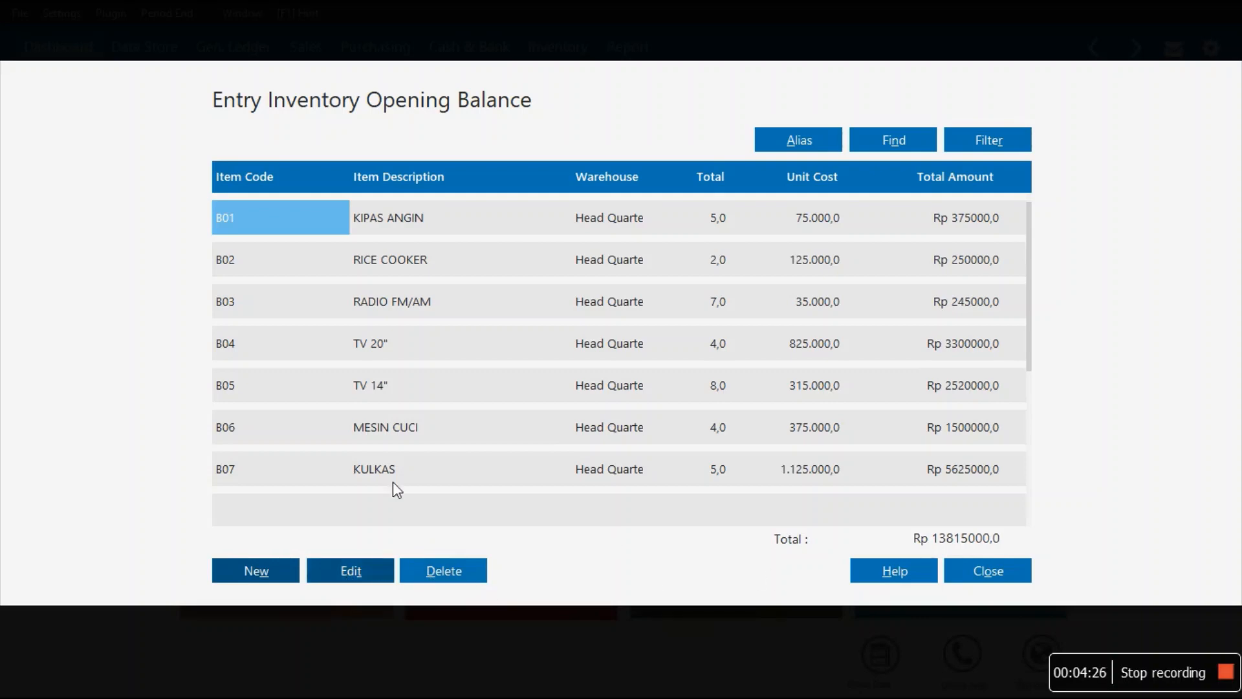
# Step: Close the inventory opening balance list and run the re-calculation of the inventory ending balance through to its end
pyautogui.click(364, 258)
pyautogui.click(309, 266)
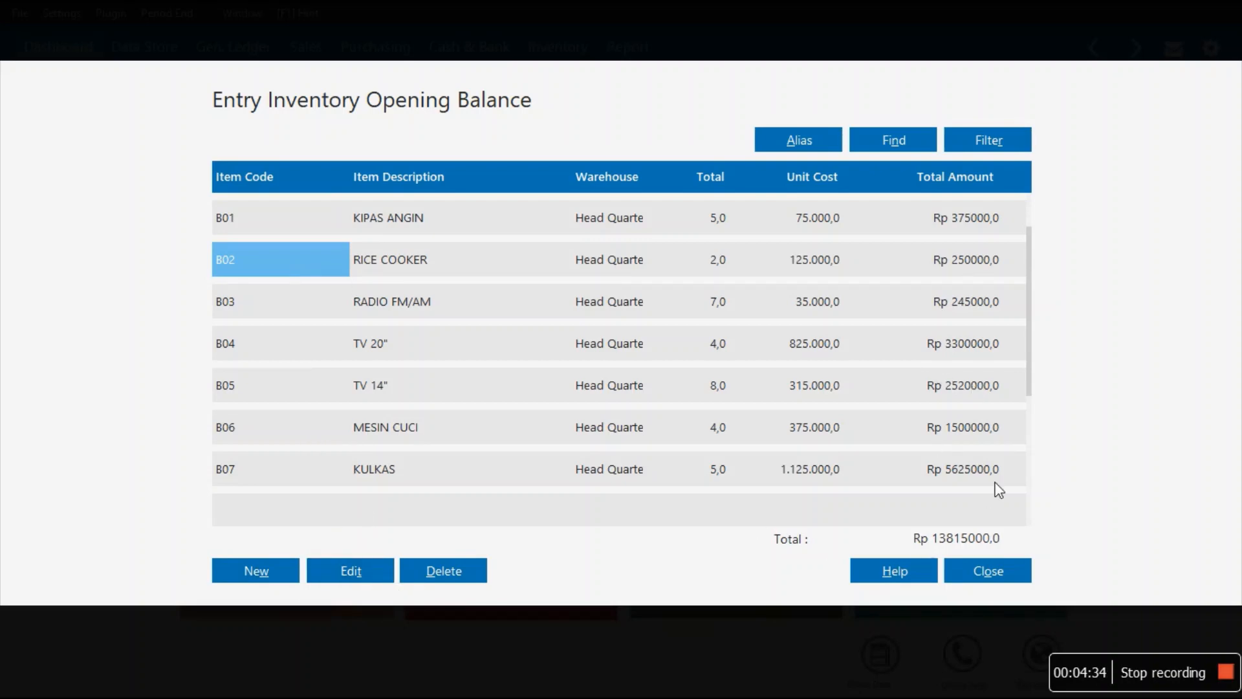
pyautogui.click(996, 568)
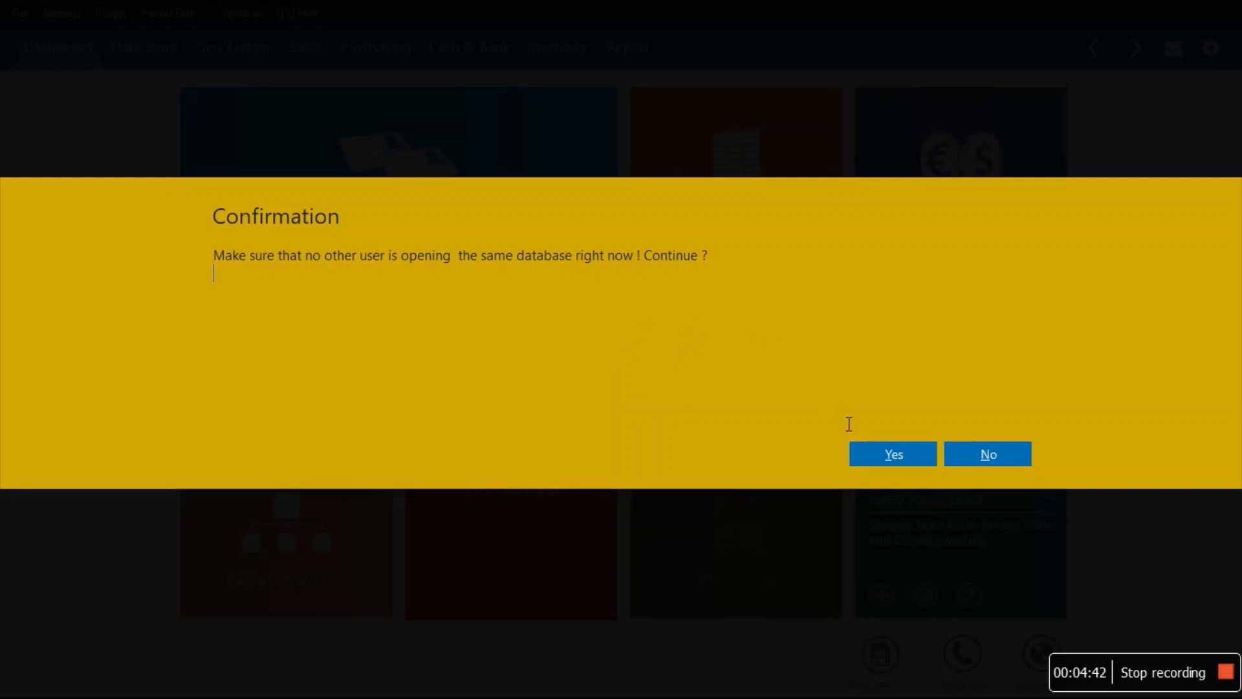
pyautogui.click(876, 448)
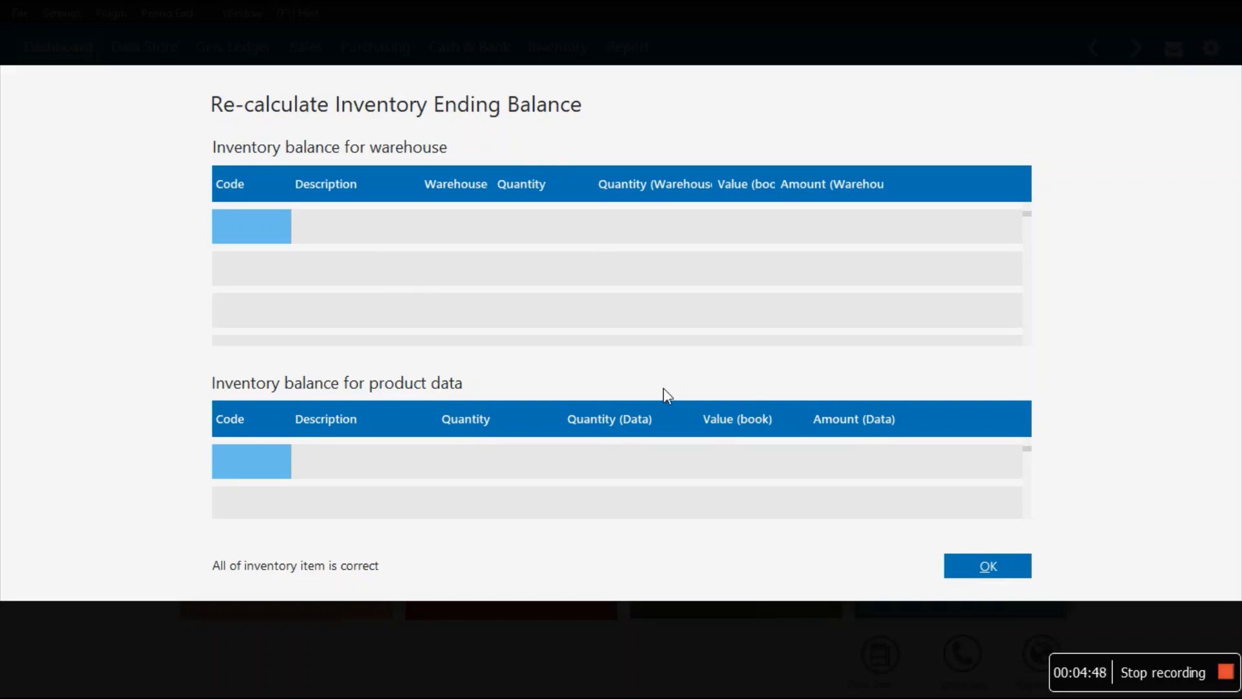
pyautogui.click(990, 567)
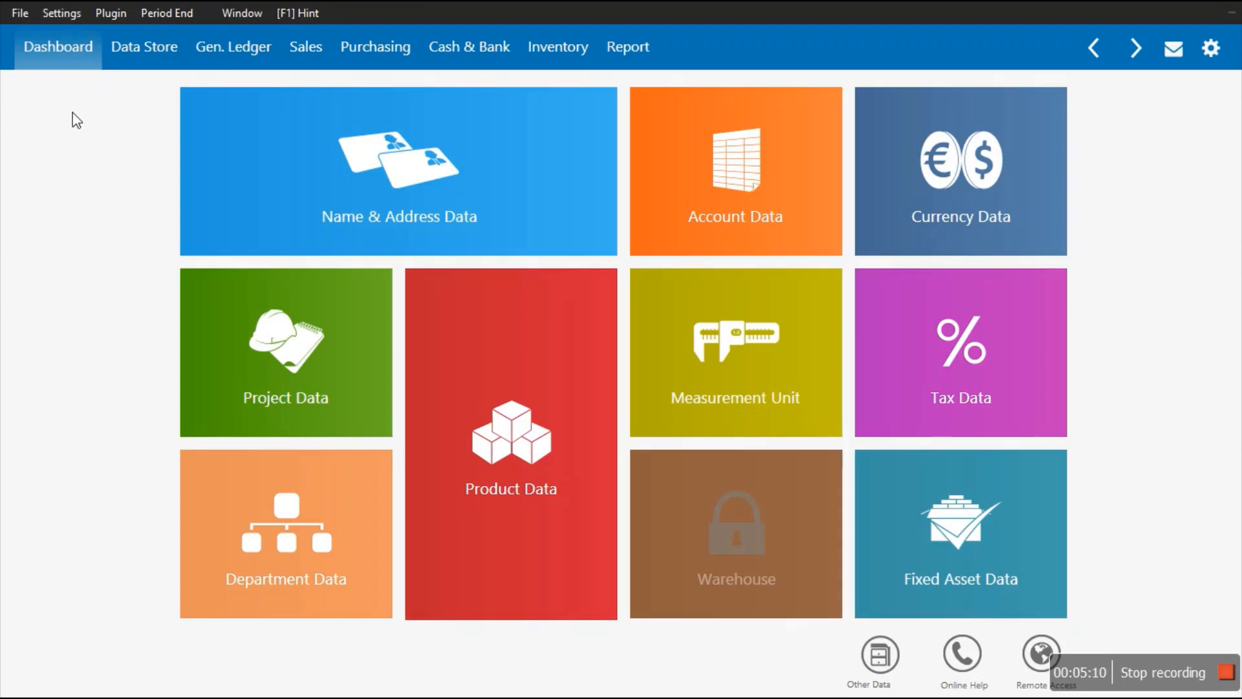
# Step: Open the account receivable opening balances and start a new entry for customer PT MEGANTARA
pyautogui.click(62, 14)
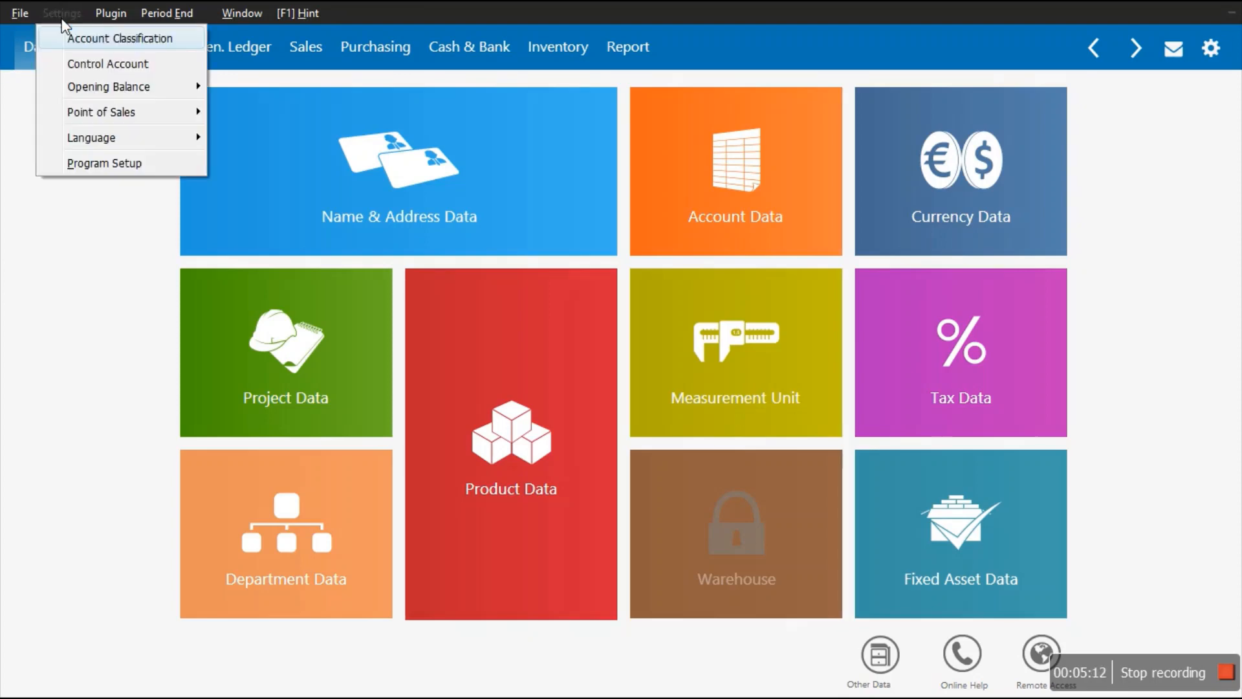
pyautogui.moveTo(119, 94)
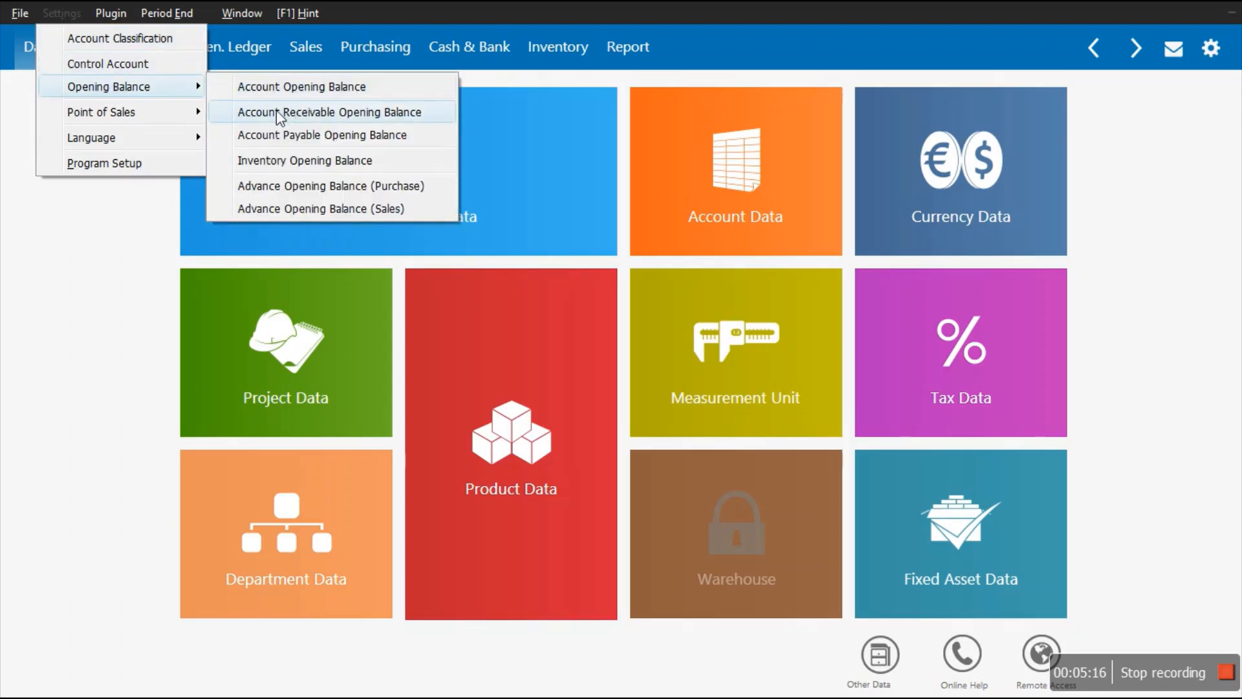
pyautogui.click(302, 114)
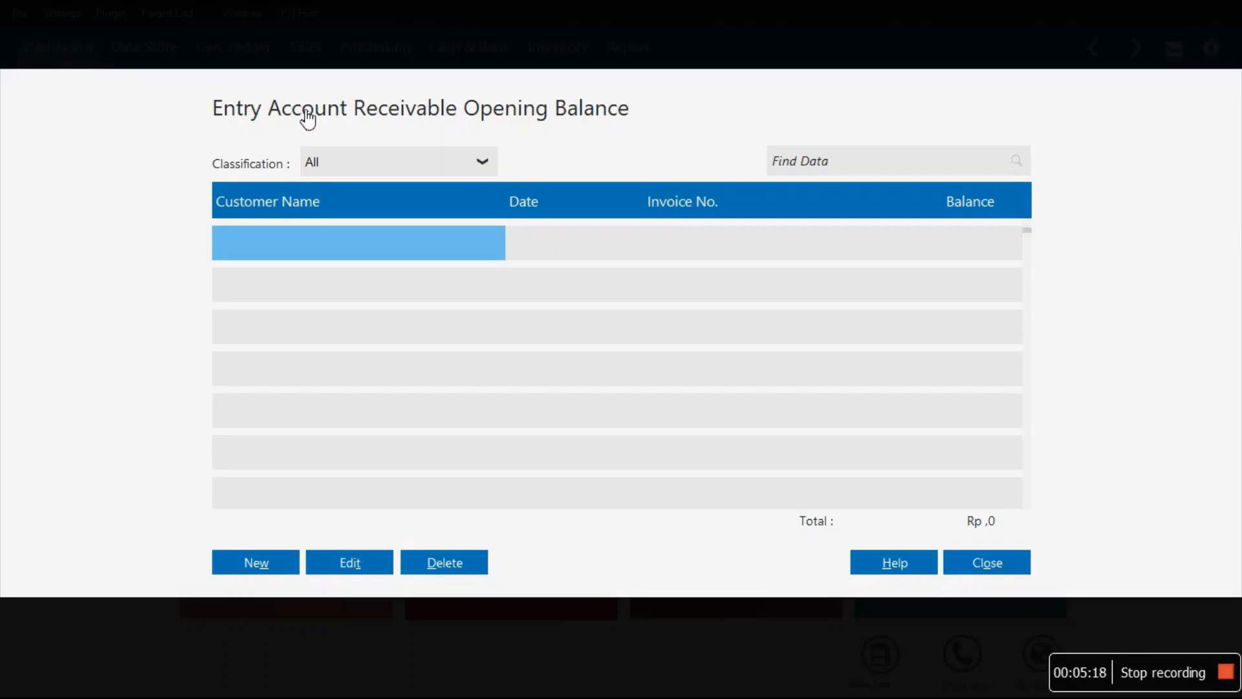
pyautogui.click(232, 557)
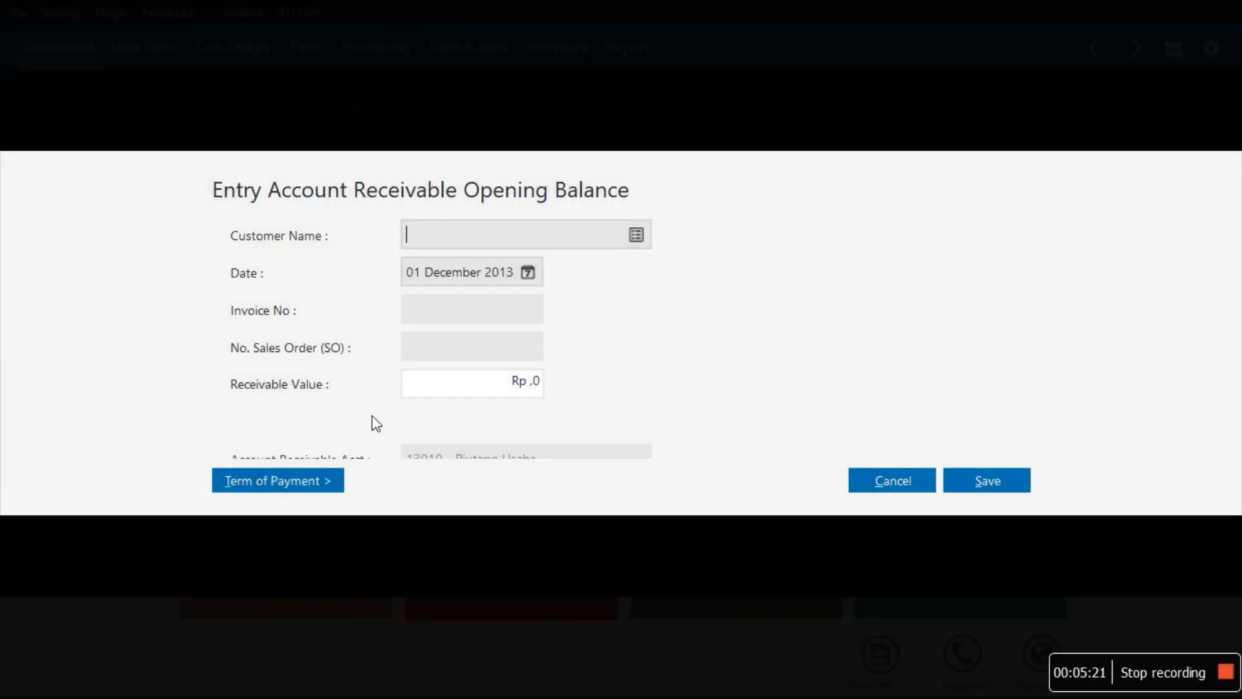
pyautogui.click(637, 236)
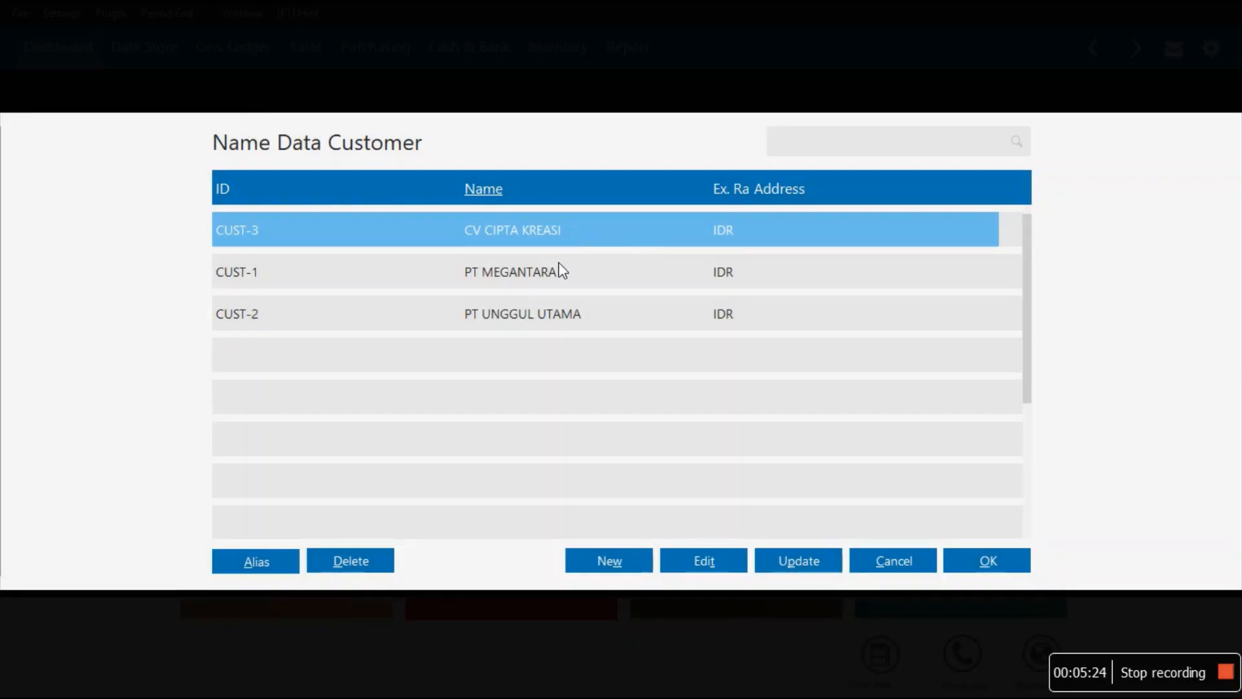
pyautogui.click(561, 278)
pyautogui.doubleClick(560, 278)
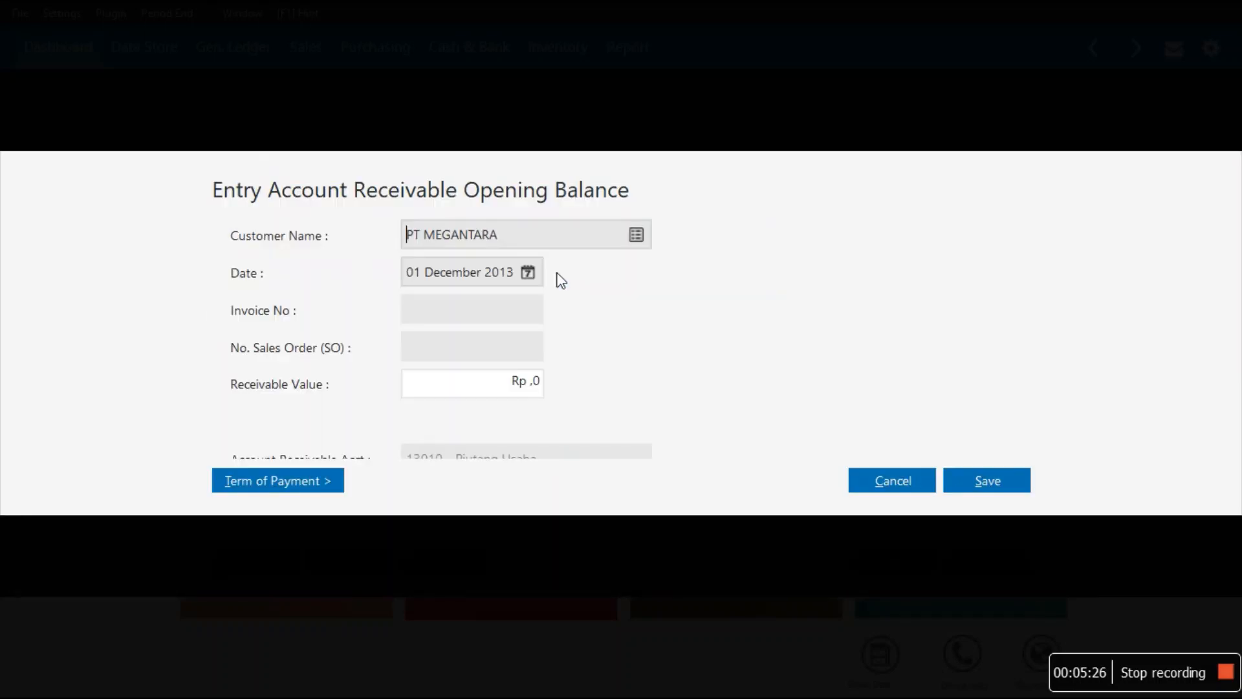
# Step: Date the PT MEGANTARA receivable 1 November 2013, with invoice number INV-01 and receivable value 1250000
pyautogui.click(528, 273)
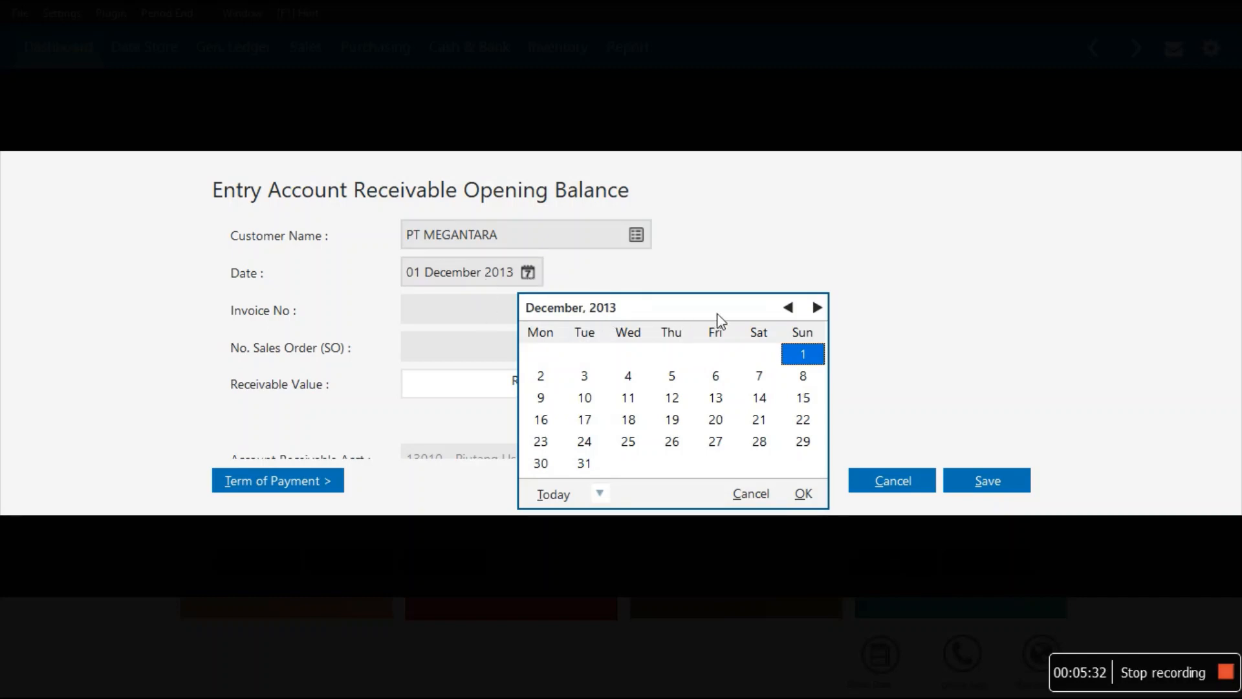
pyautogui.click(789, 308)
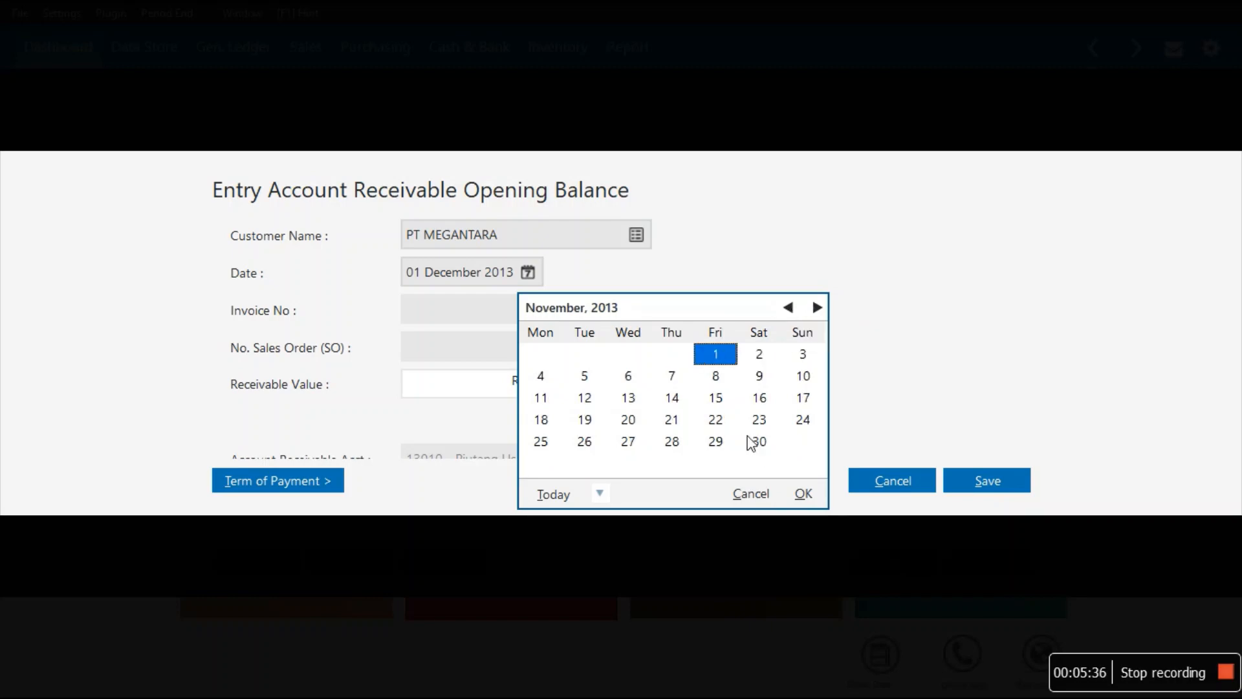
pyautogui.click(797, 494)
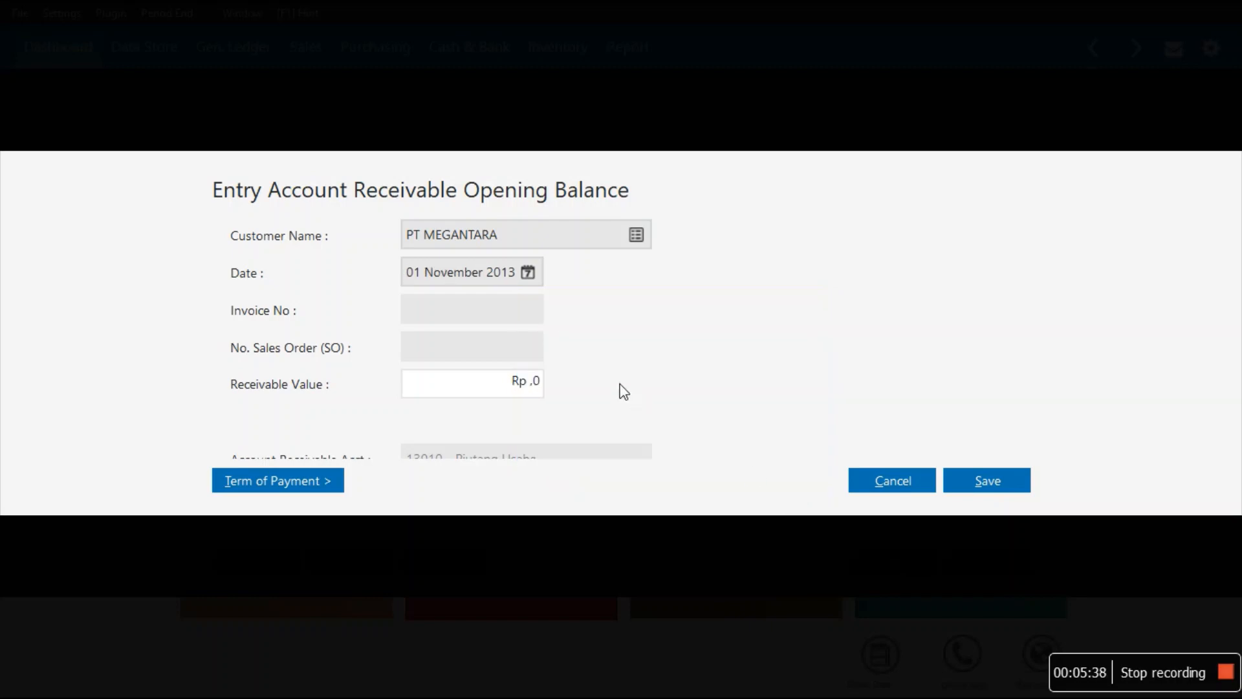
pyautogui.click(542, 321)
pyautogui.write('w')
pyautogui.press('BackSpace')
pyautogui.write('INV-01')
pyautogui.click(529, 387)
pyautogui.write('1250000')
pyautogui.click(525, 394)
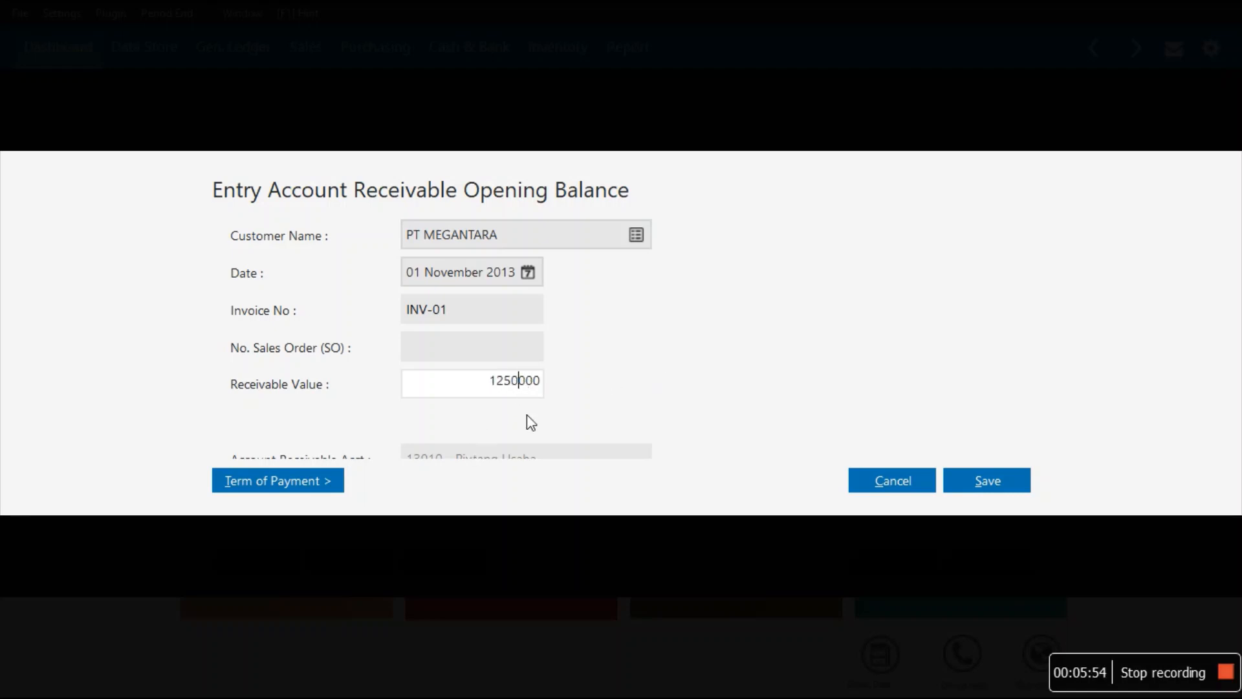
# Step: Set the term of payment to 10 discount days, due date 30, early discount 2% and late charges 1%
pyautogui.click(320, 487)
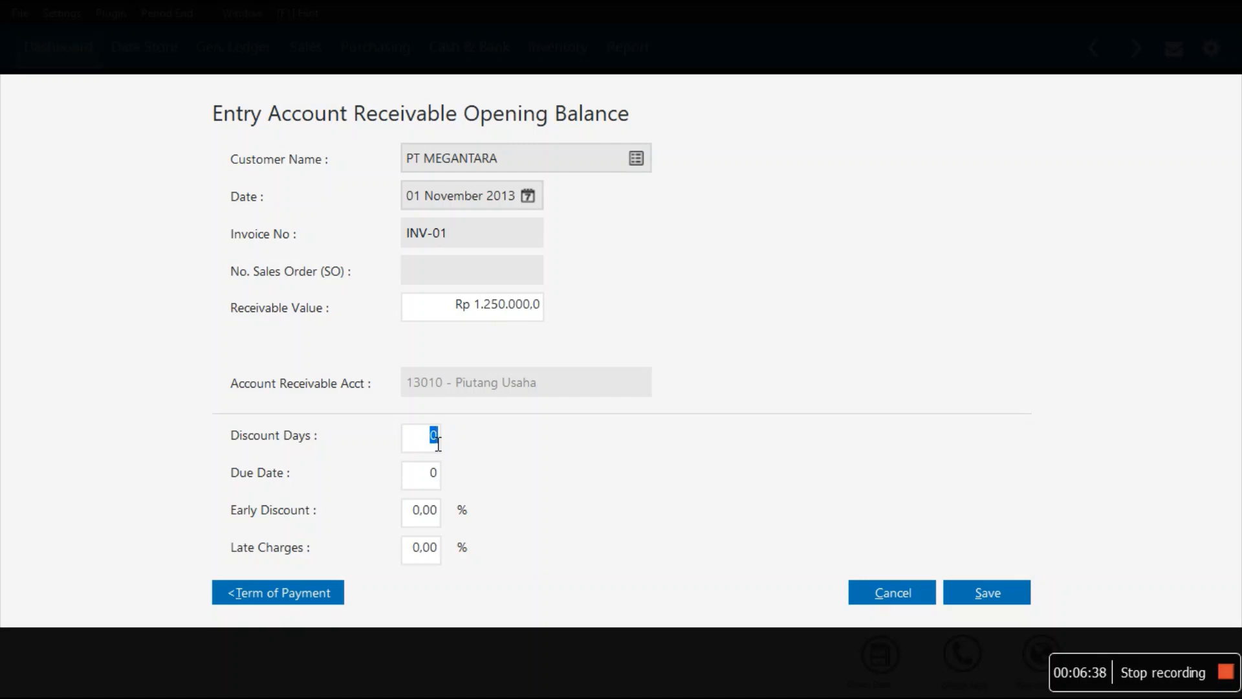
pyautogui.write('10')
pyautogui.click(422, 522)
pyautogui.write('2')
pyautogui.click(439, 480)
pyautogui.write('30')
pyautogui.click(426, 557)
pyautogui.write('1')
# Step: Reset late charges, early discount, due date and discount days to 0, save the receivable, and leave the blank entry form
pyautogui.hotkey('shift', 'Left')
pyautogui.write('0')
pyautogui.click(435, 523)
pyautogui.doubleClick(433, 523)
pyautogui.write('0')
pyautogui.click(431, 487)
pyautogui.write('0')
pyautogui.click(433, 450)
pyautogui.write('0')
pyautogui.click(948, 588)
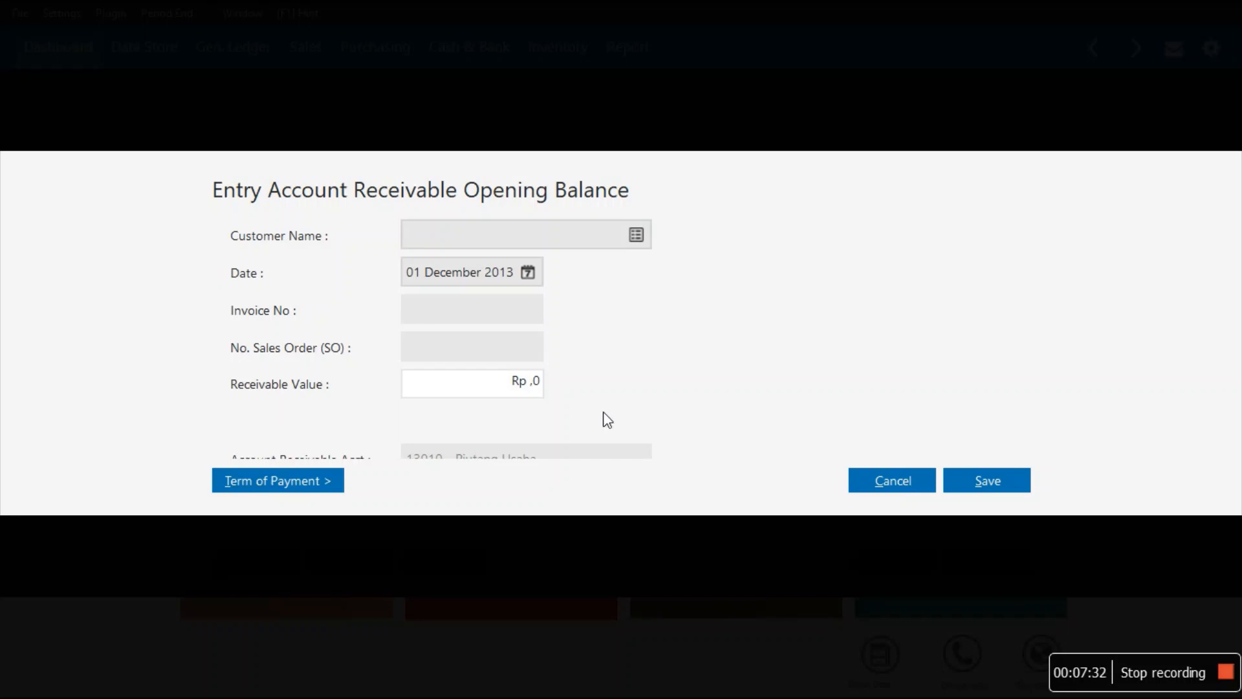
pyautogui.click(890, 482)
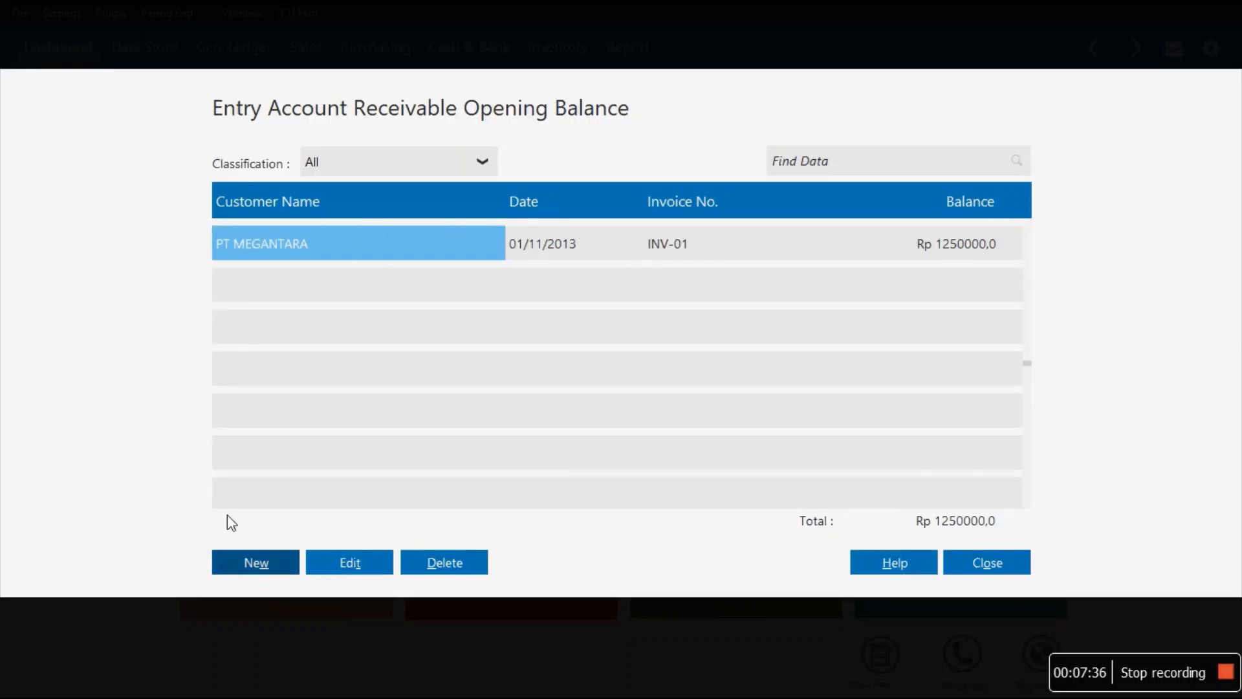
# Step: Start another receivable opening balance entry for customer PT UNGGUL UTAMA, dated 25 November 2013
pyautogui.click(243, 557)
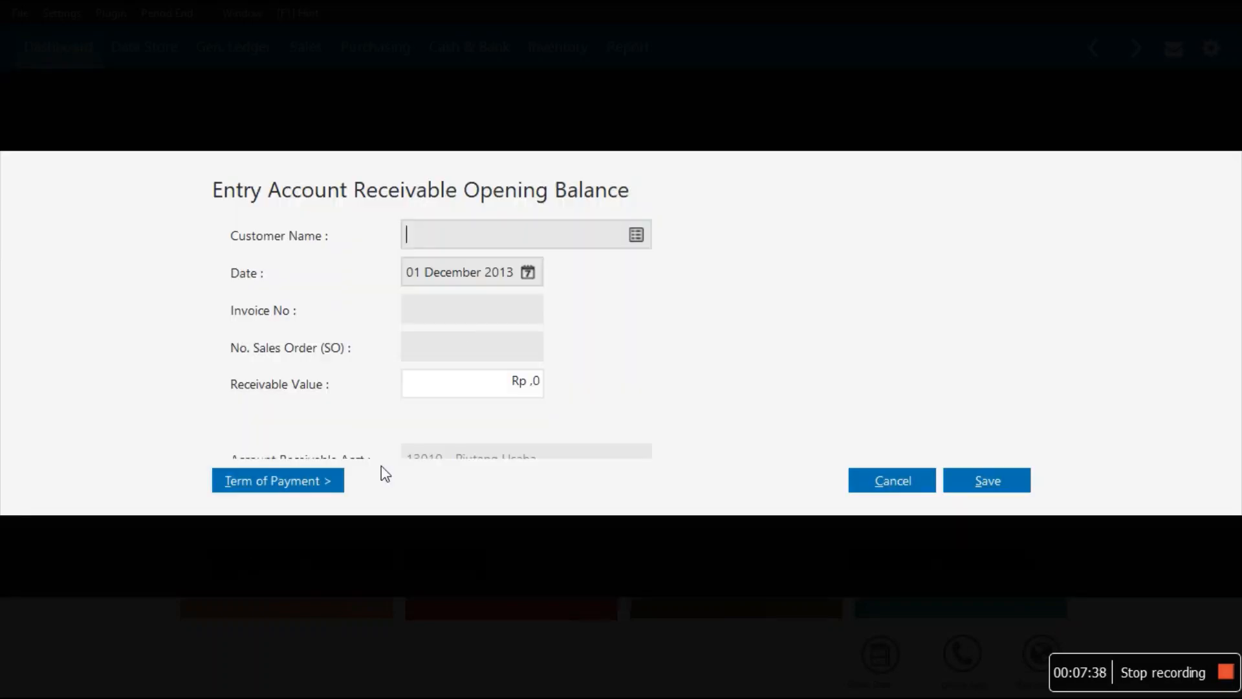
pyautogui.click(638, 236)
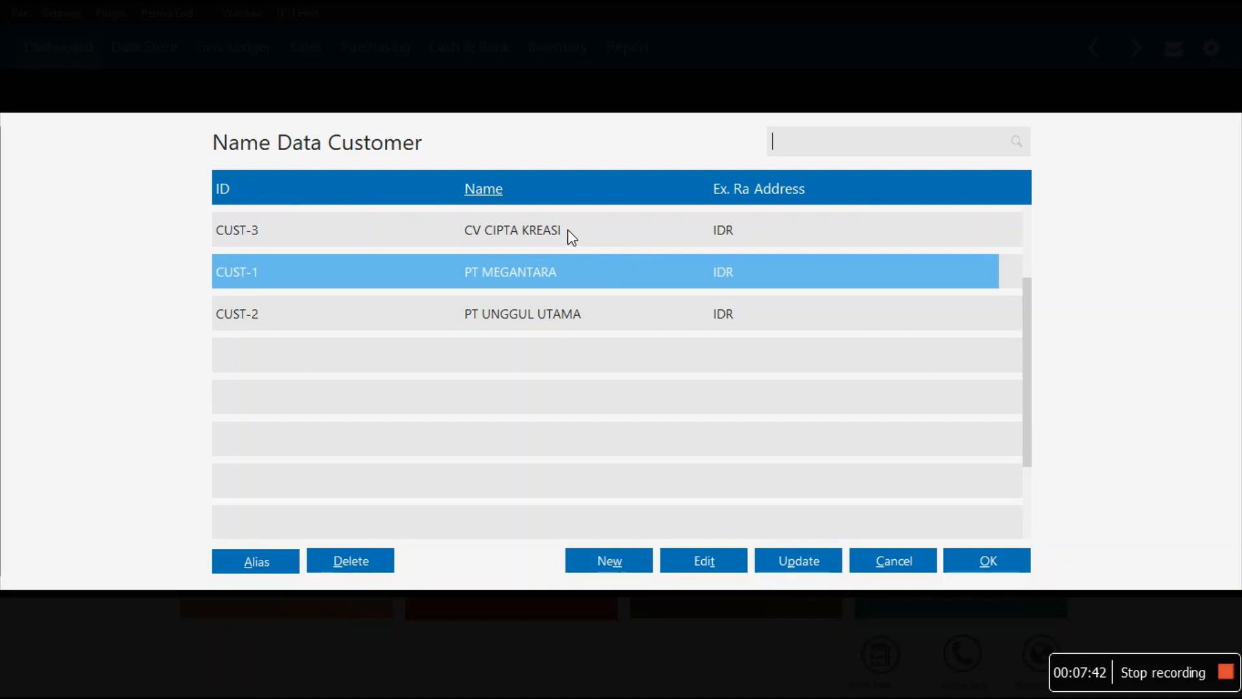
pyautogui.doubleClick(560, 312)
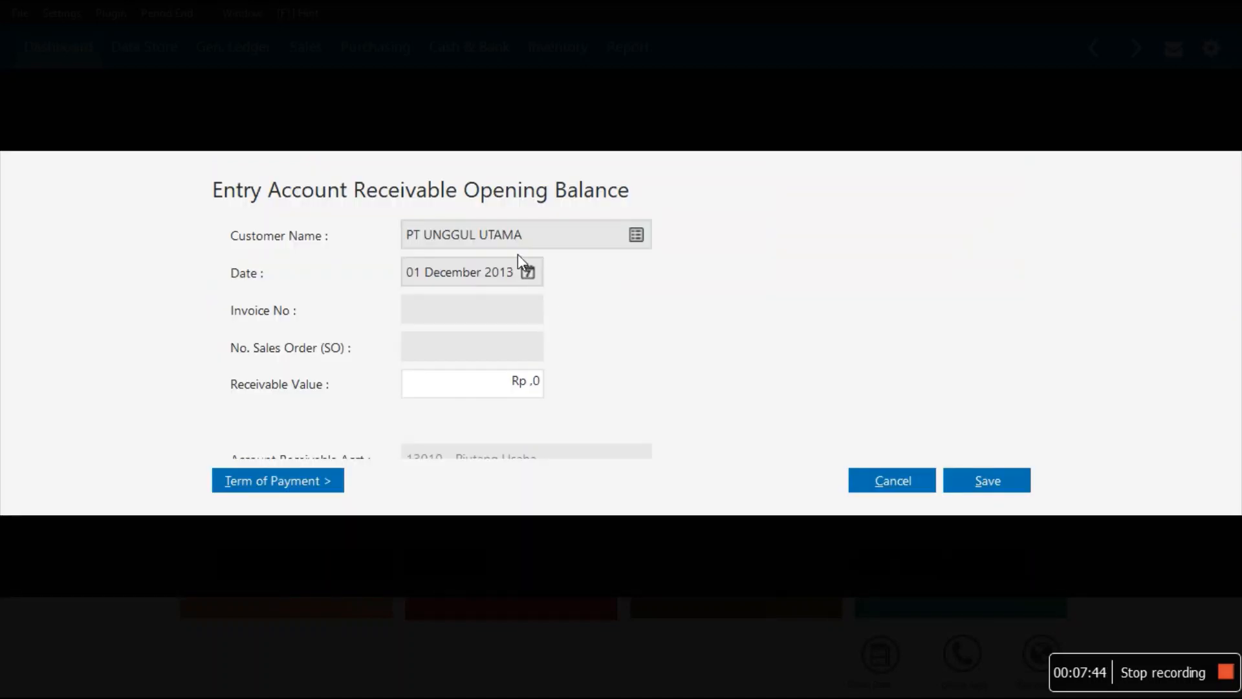
pyautogui.click(527, 272)
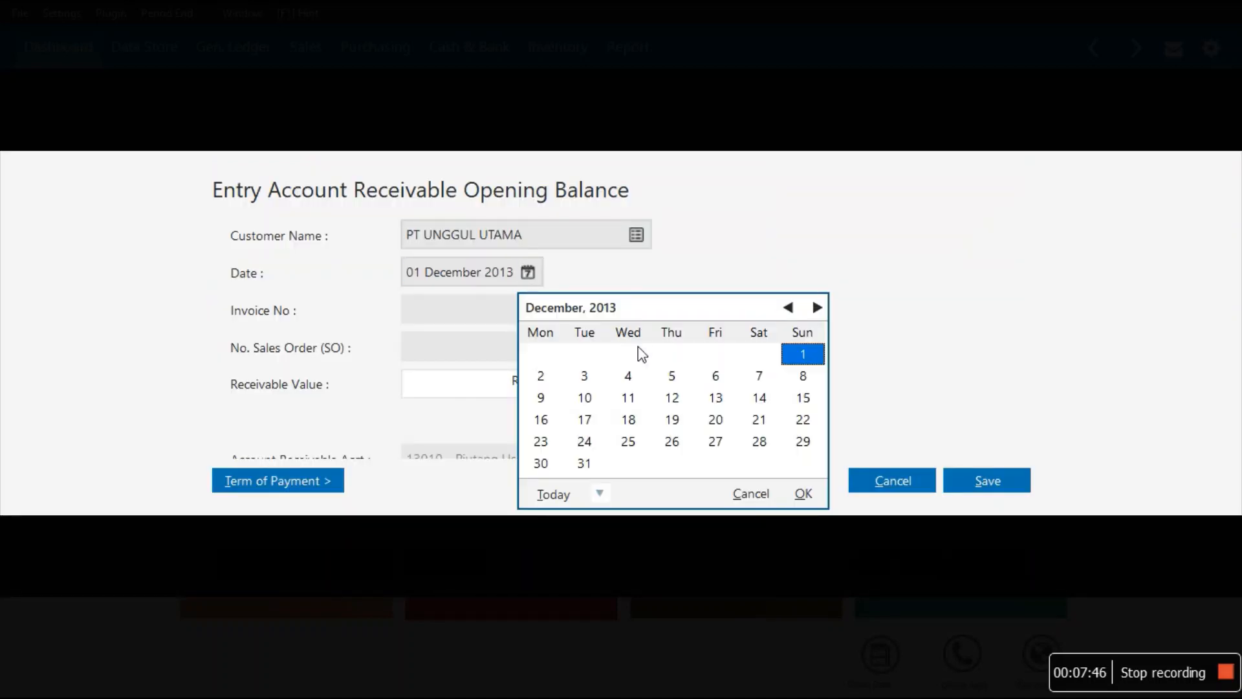
pyautogui.click(788, 307)
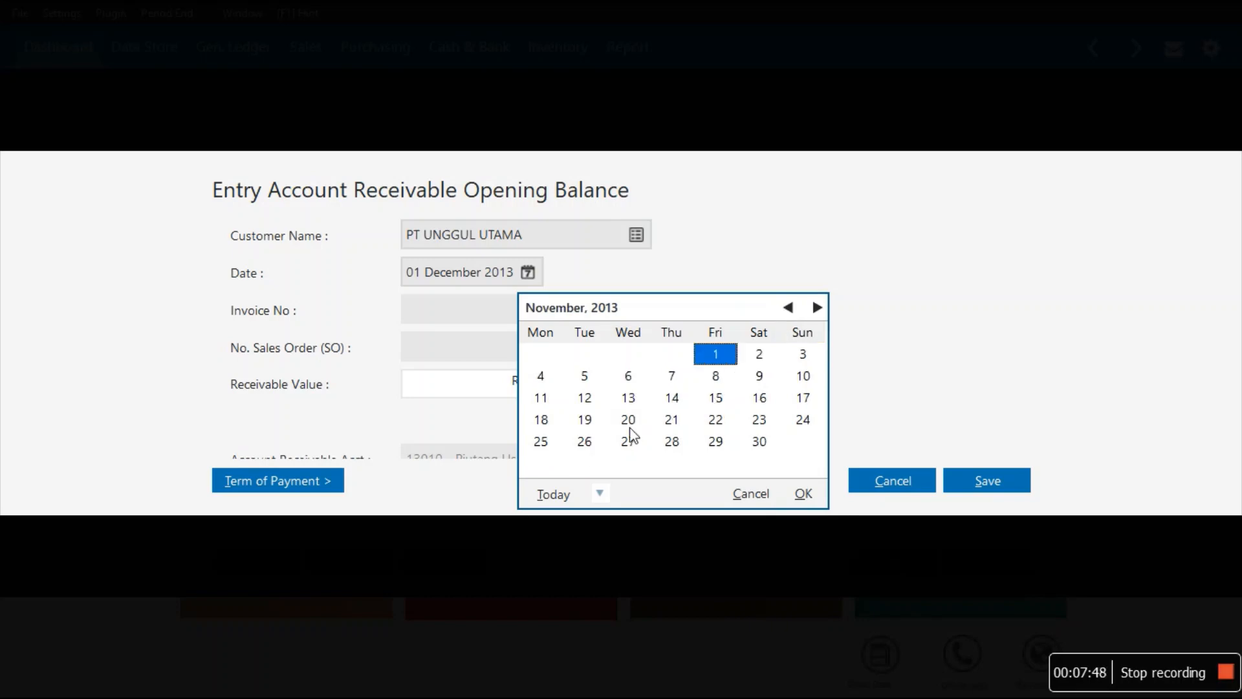
pyautogui.click(542, 442)
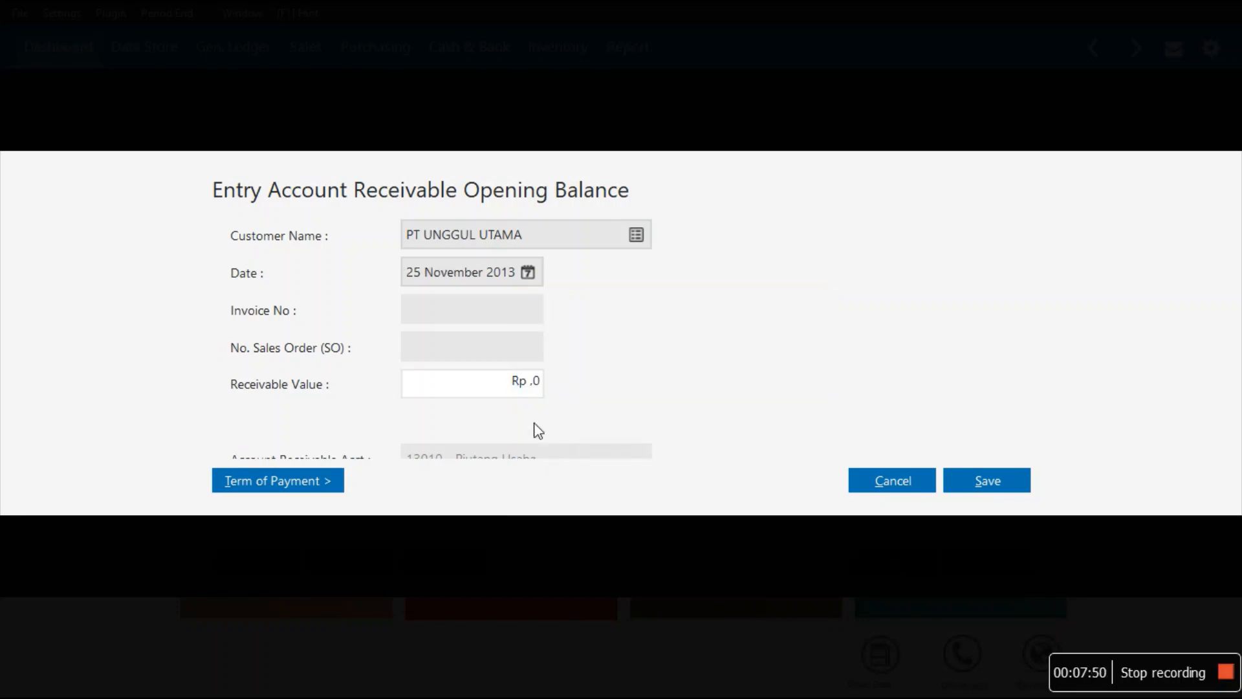
# Step: Give the PT UNGGUL UTAMA entry invoice number INV-02 and receivable value 2450000, and save it
pyautogui.click(494, 318)
pyautogui.write('INV-02')
pyautogui.click(522, 382)
pyautogui.write('2450000')
pyautogui.click(968, 476)
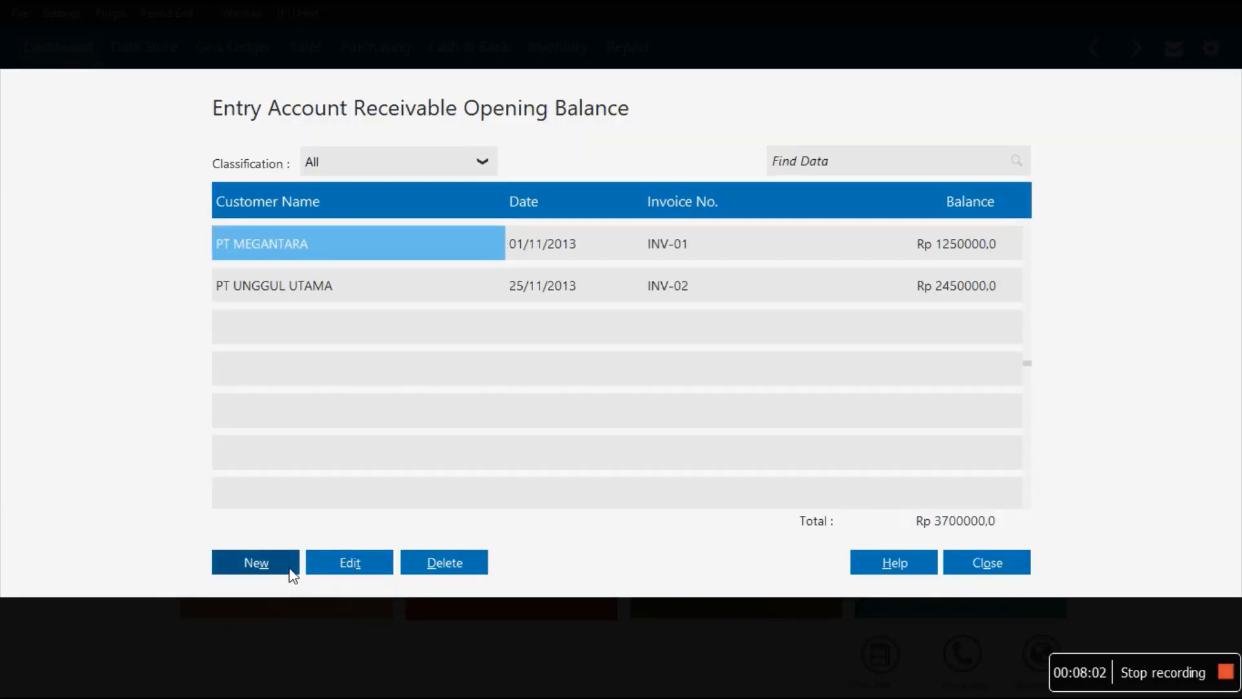
# Step: Start a new receivable opening balance entry for customer CV CIPTA KREASI, dated 1 November 2013
pyautogui.click(293, 573)
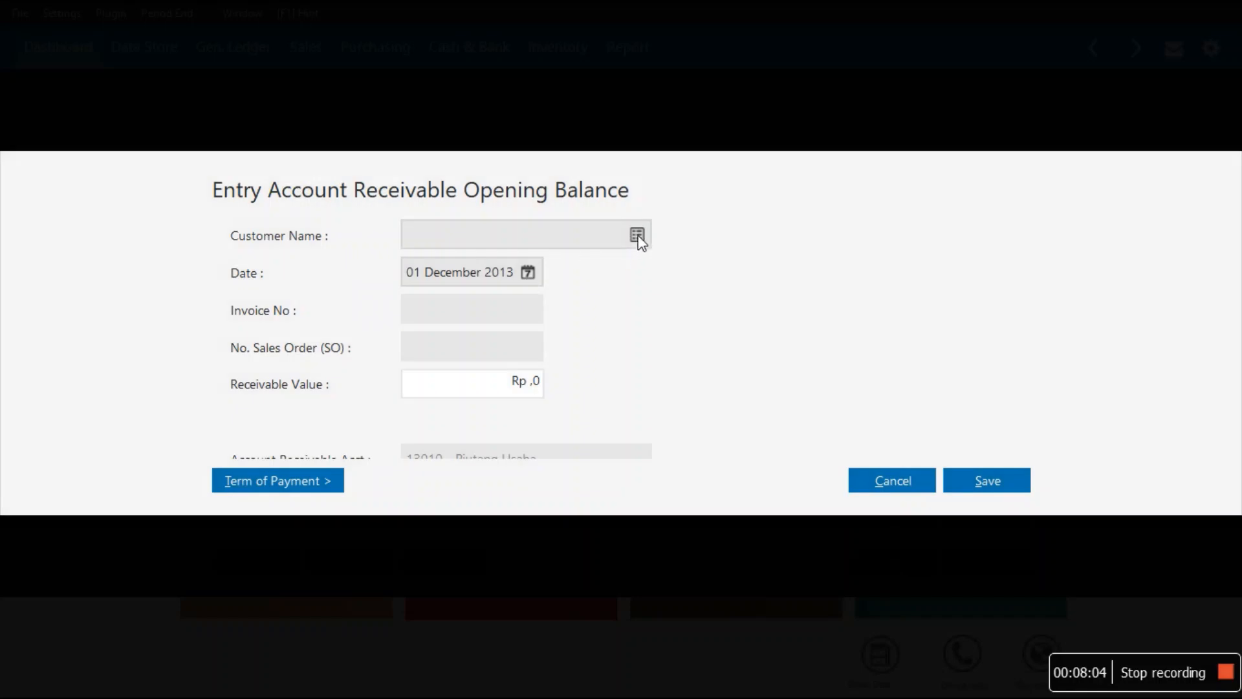
pyautogui.click(637, 235)
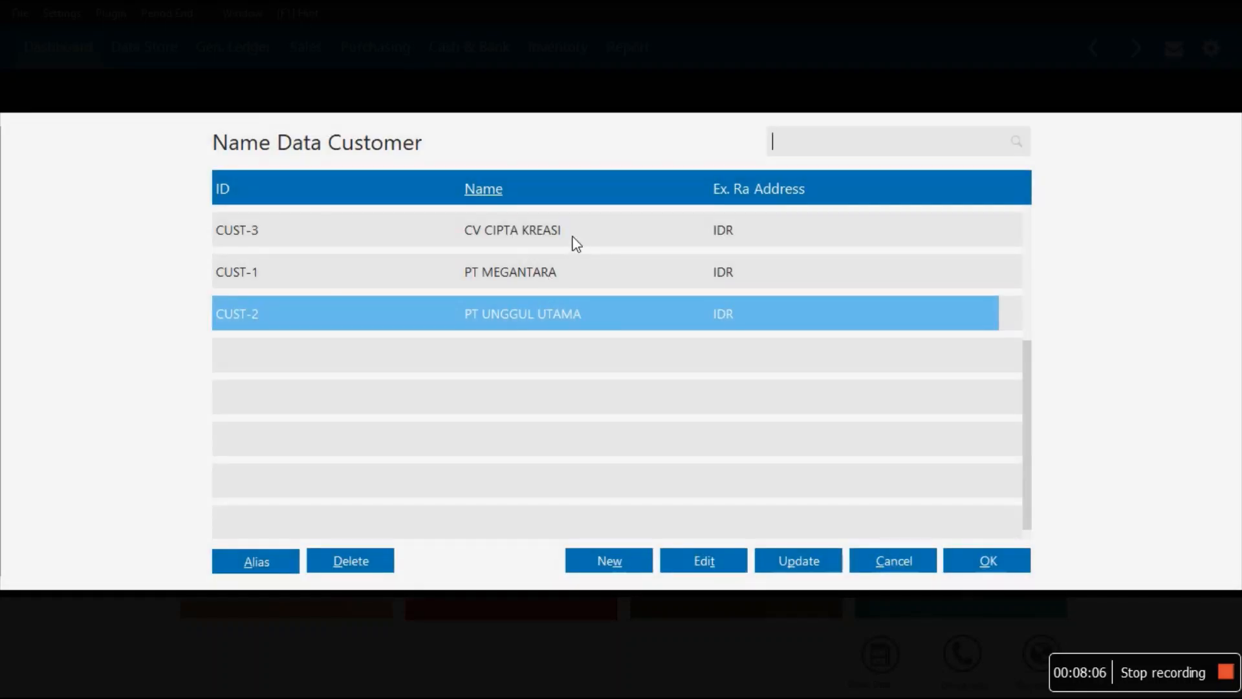
pyautogui.doubleClick(576, 239)
pyautogui.click(528, 272)
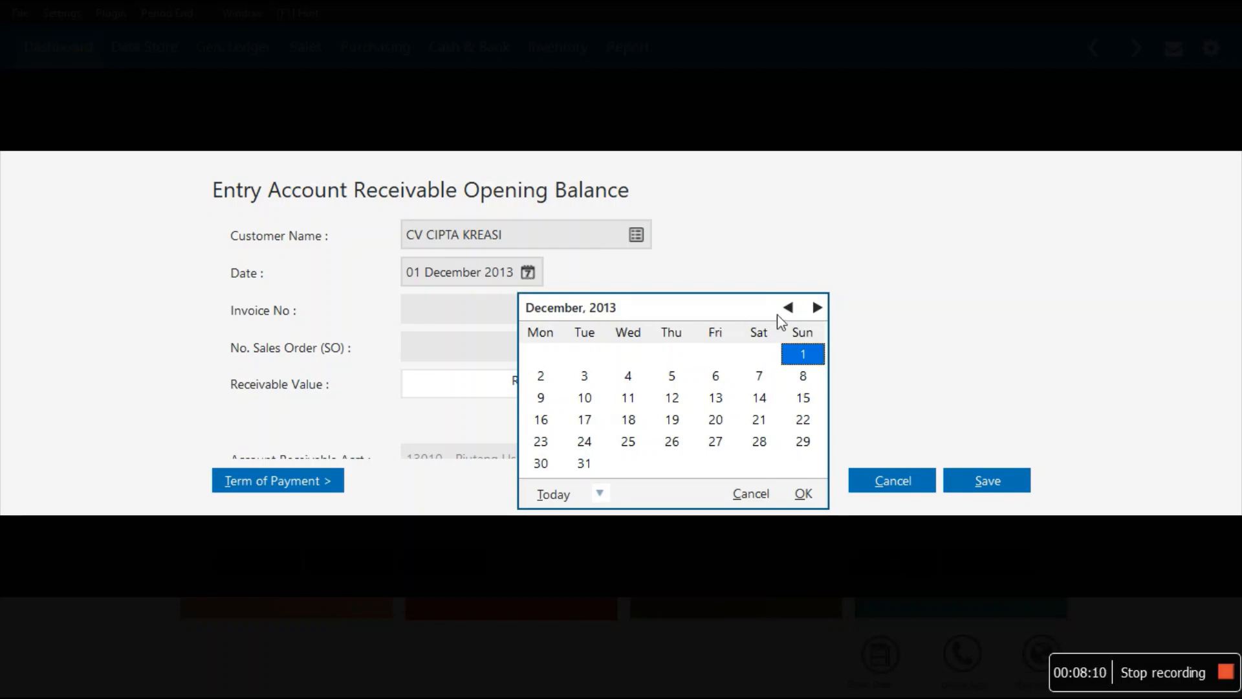
pyautogui.click(787, 311)
pyautogui.click(787, 309)
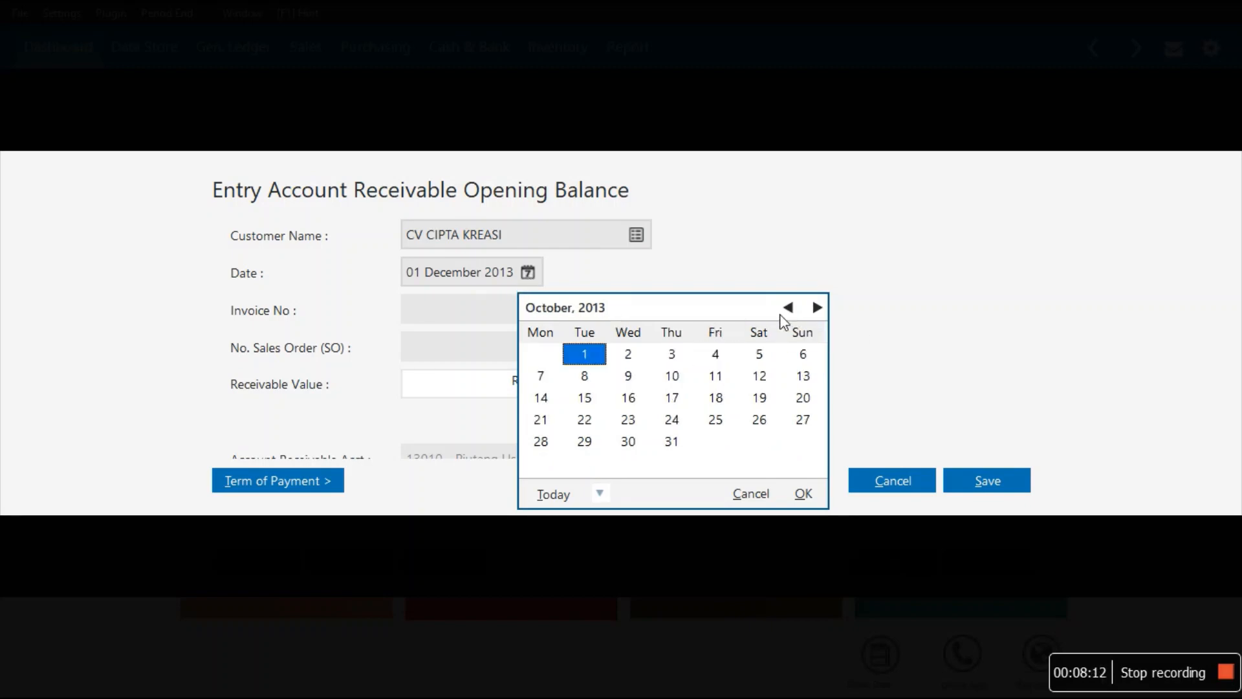
pyautogui.click(818, 308)
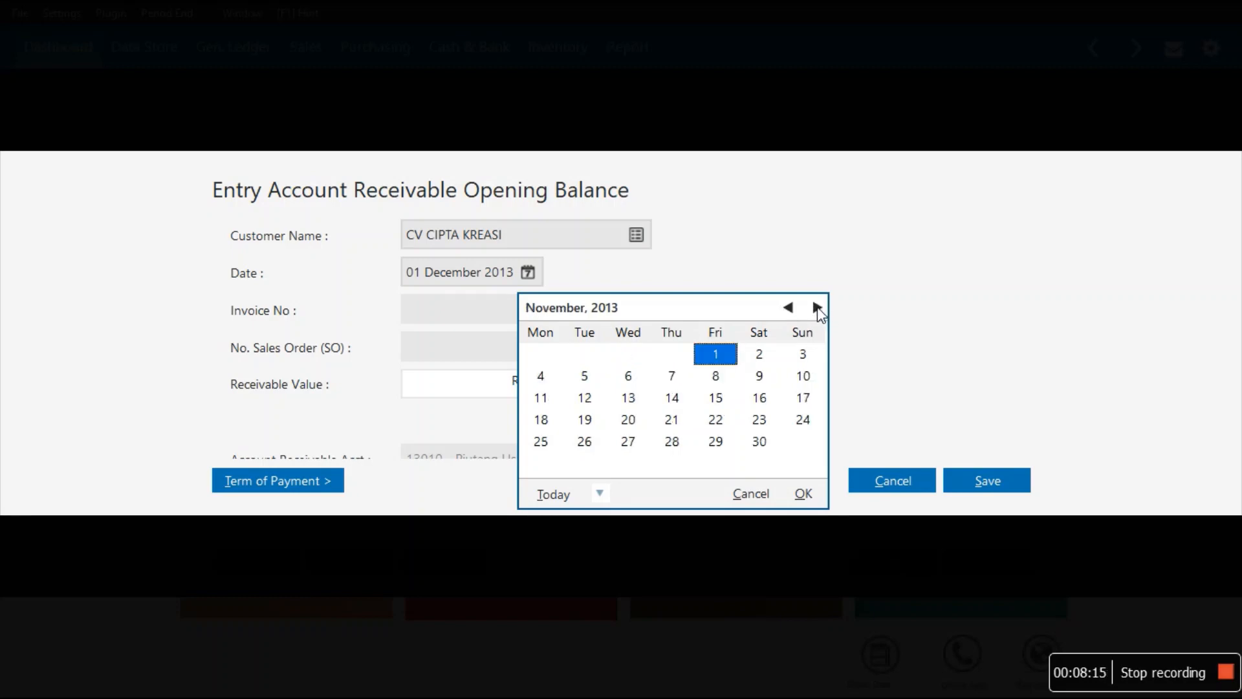
pyautogui.click(804, 495)
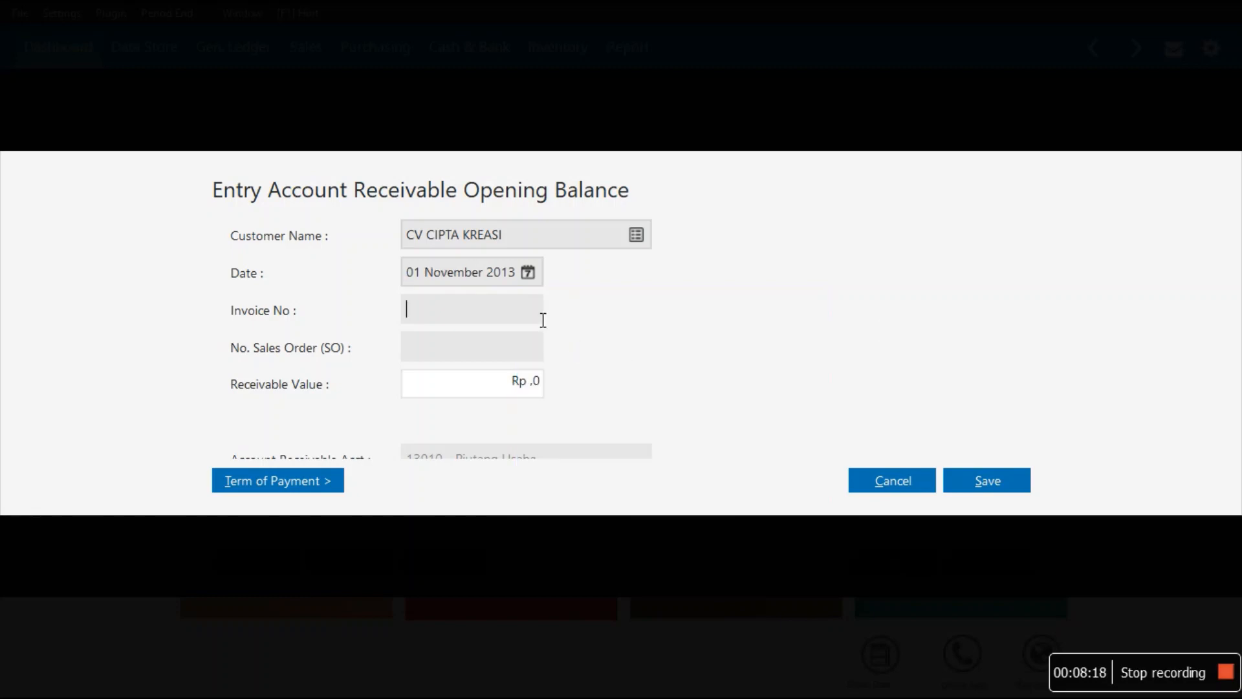
# Step: Give the CV CIPTA KREASI receivable invoice number INV-03 and value 850000, save it, and close the receivable opening balance list
pyautogui.write('INV-01')
pyautogui.press('BackSpace')
pyautogui.press('BackSpace')
pyautogui.write('0')
pyautogui.write('3')
pyautogui.click(526, 397)
pyautogui.write('850000')
pyautogui.click(988, 482)
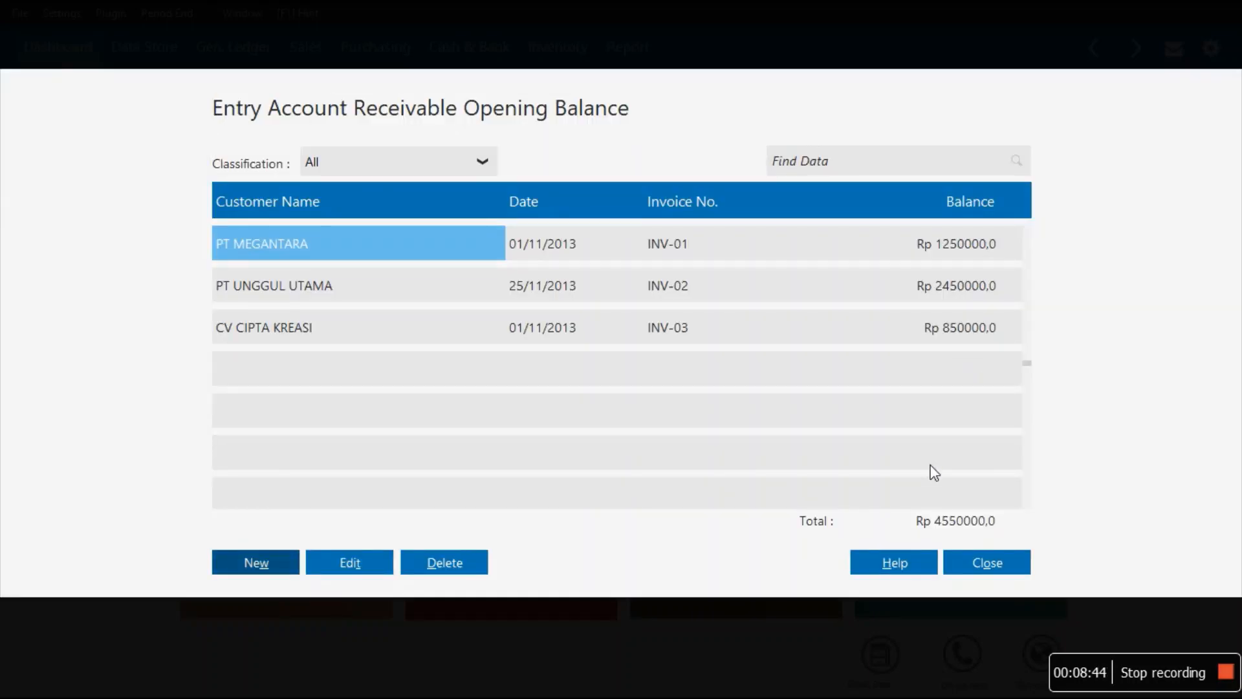
pyautogui.click(1019, 558)
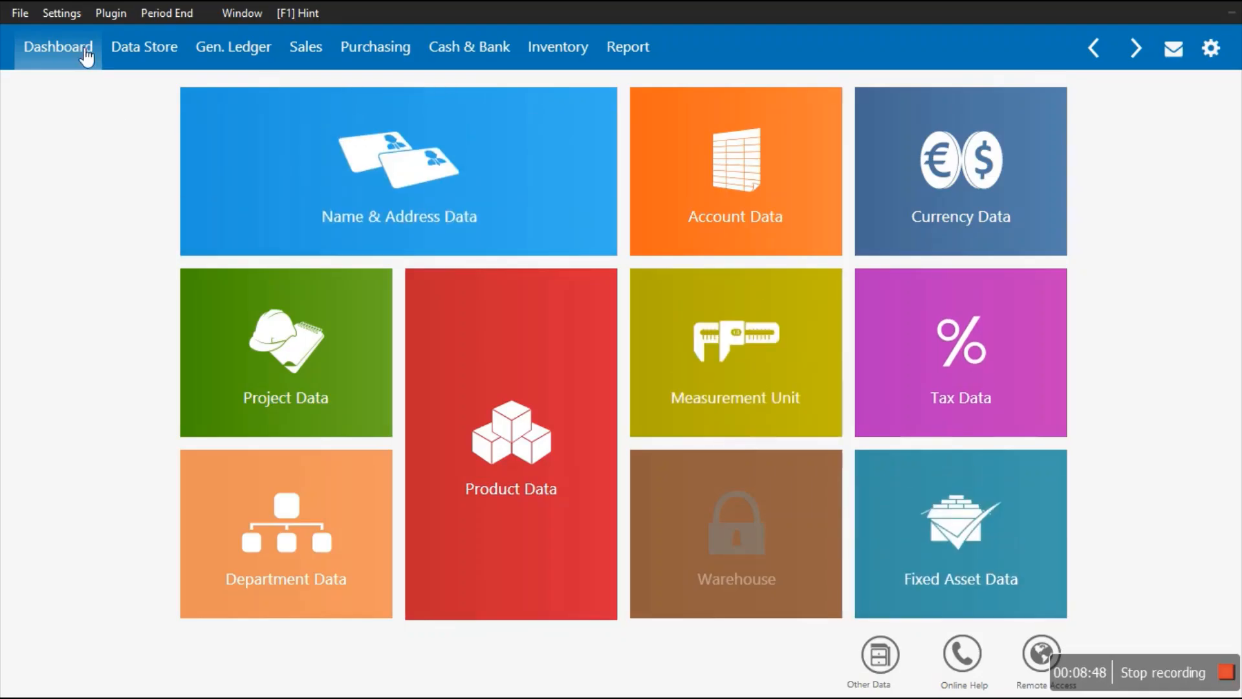
# Step: Open the account payable opening balances and start a new entry
pyautogui.click(80, 14)
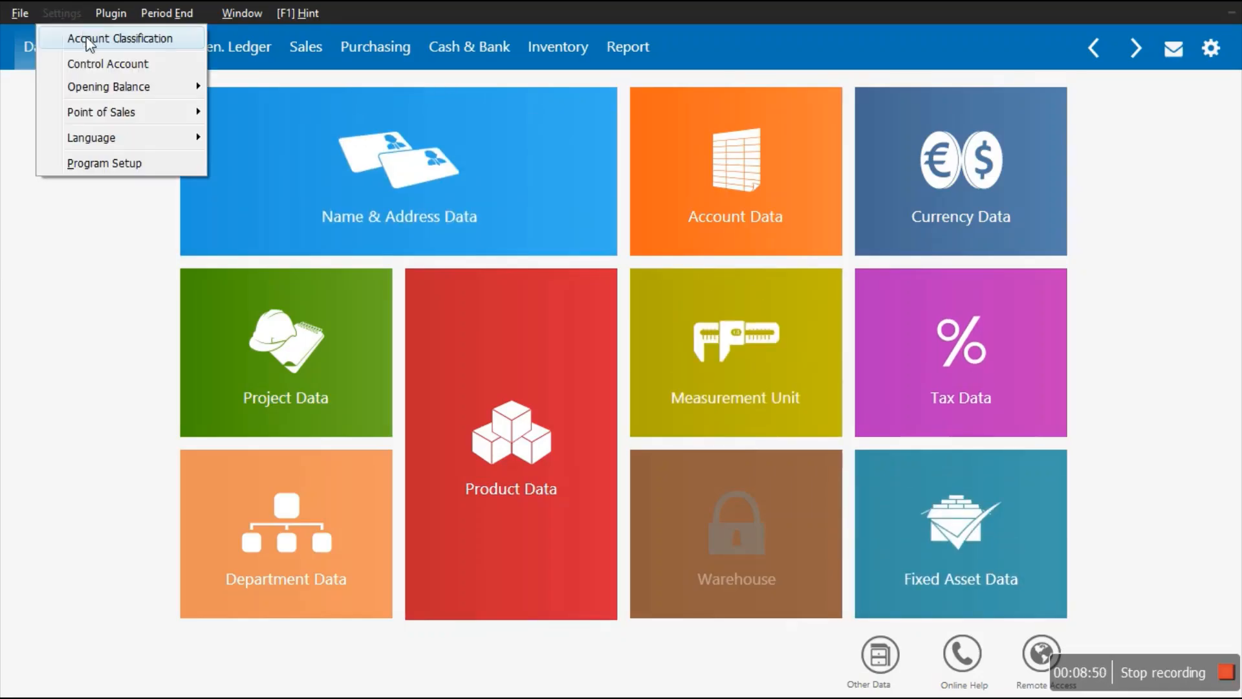
pyautogui.moveTo(110, 97)
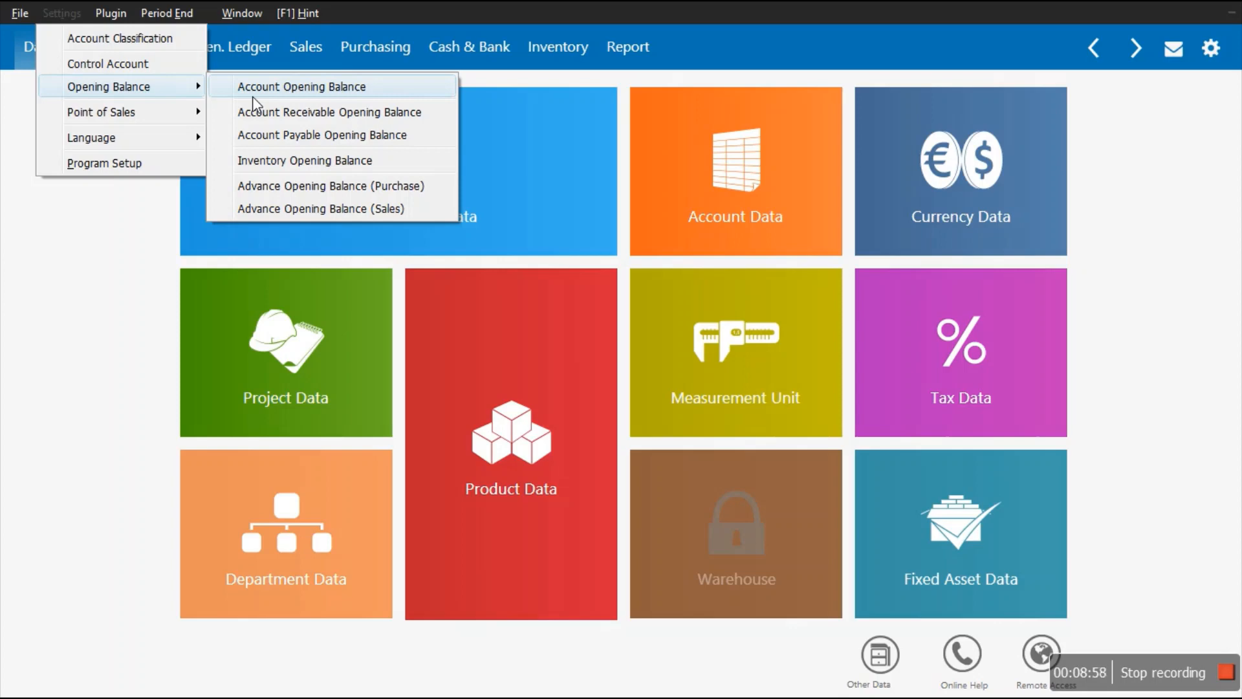
pyautogui.click(315, 138)
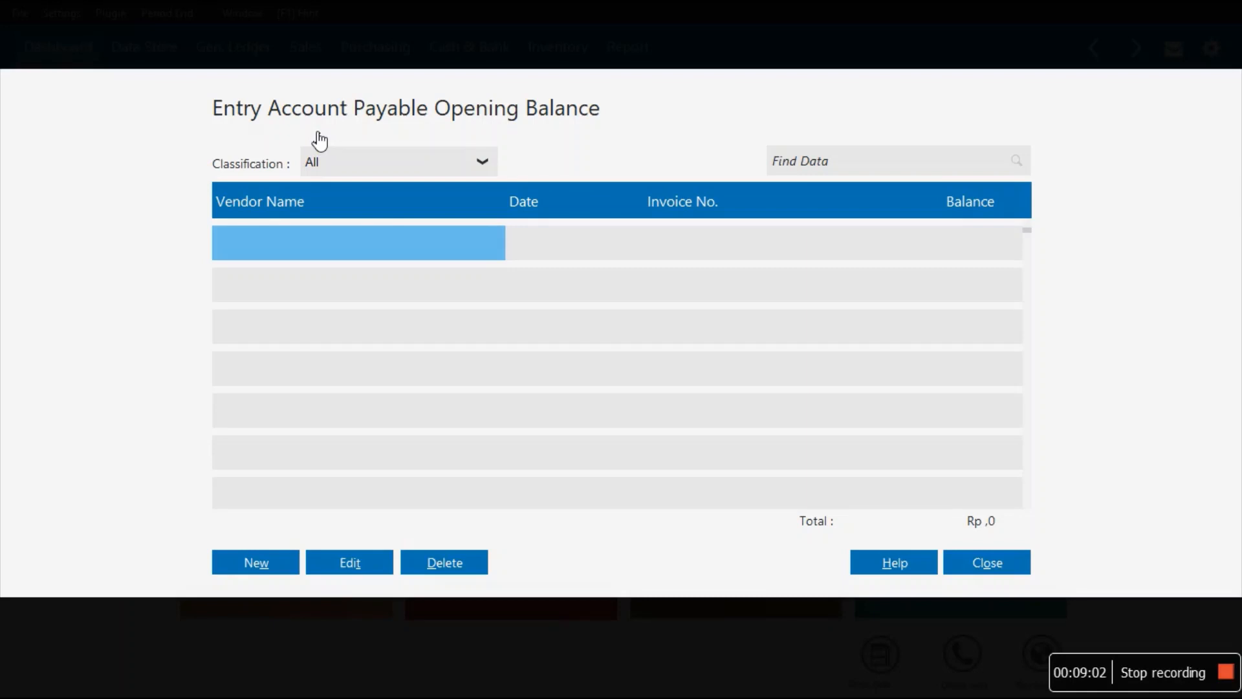
pyautogui.click(266, 575)
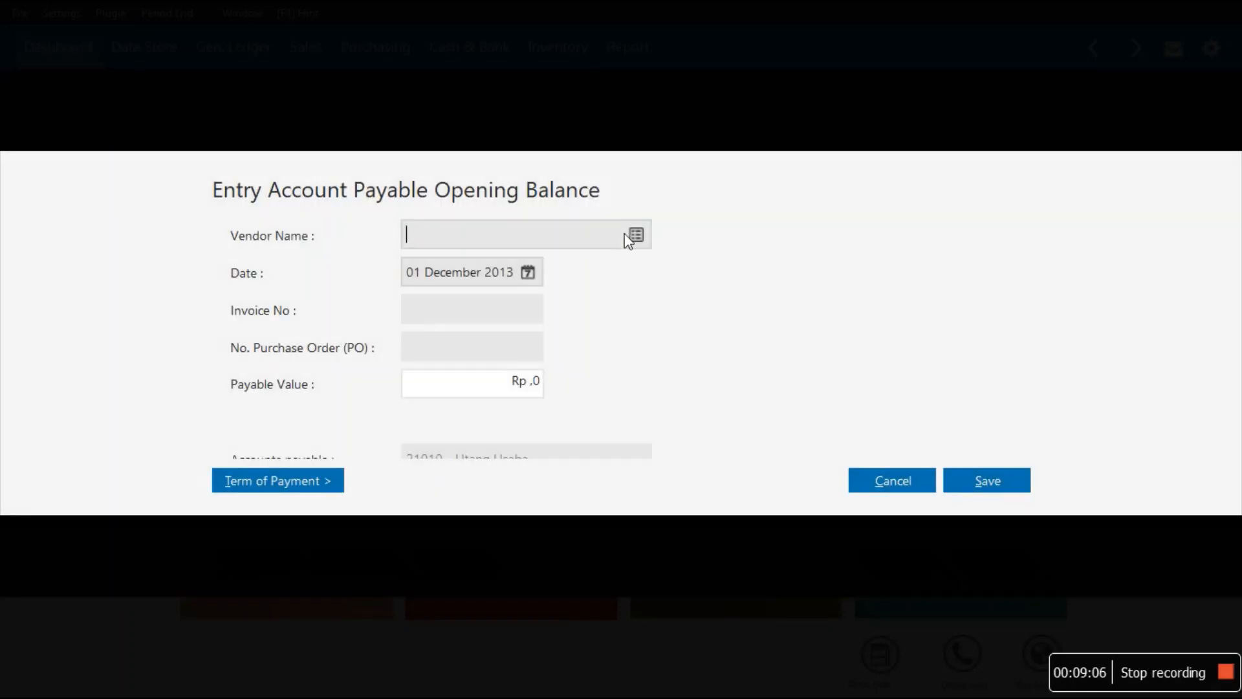
# Step: Choose PT SINAR ELEKTRO as the vendor of the payable entry and date it 29 December 2013
pyautogui.click(635, 236)
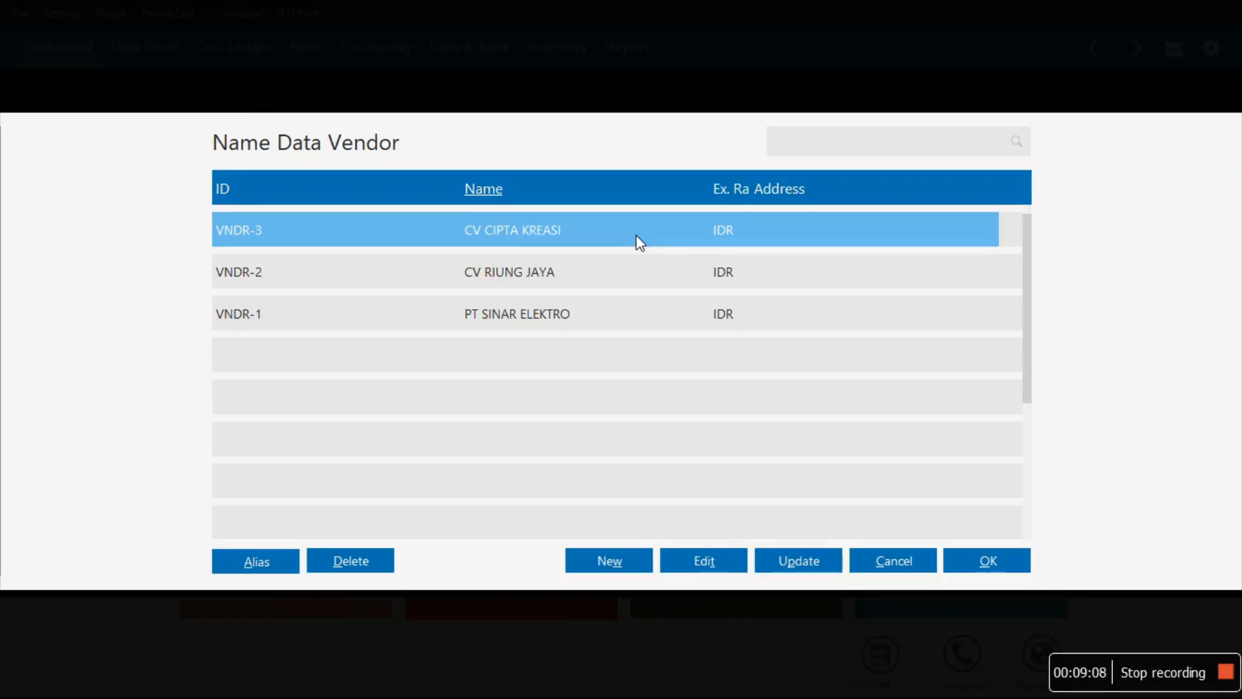
pyautogui.doubleClick(561, 320)
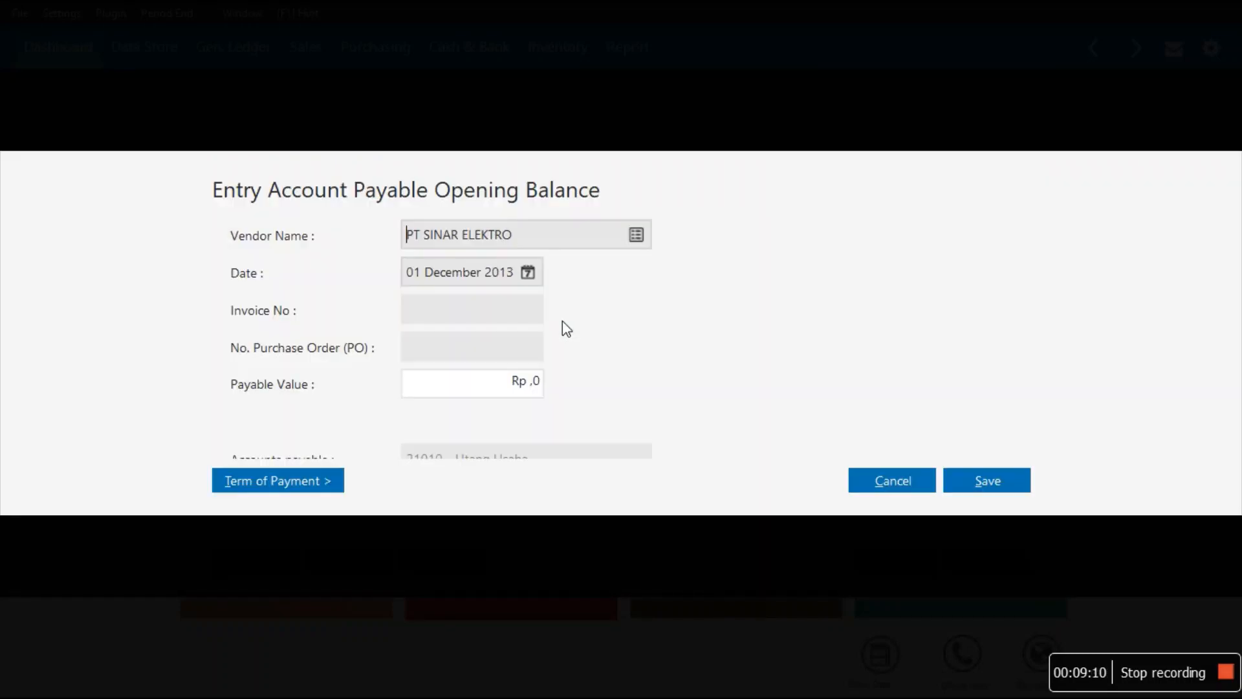
pyautogui.click(526, 271)
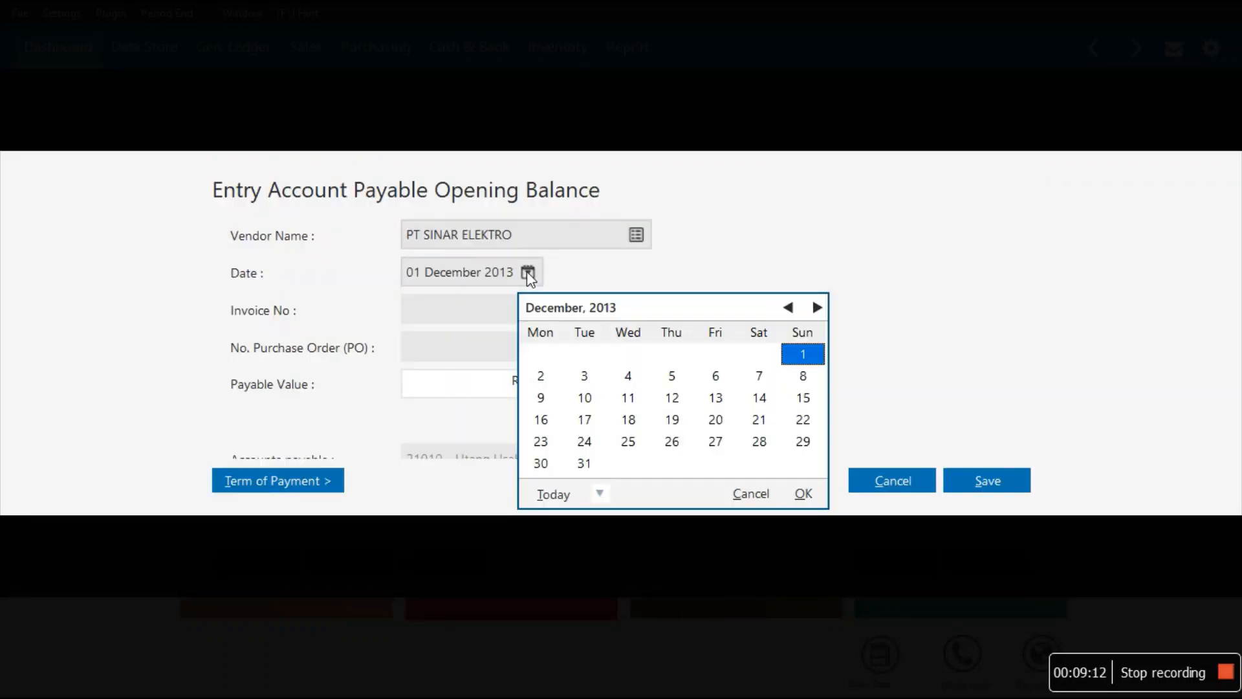
pyautogui.click(803, 445)
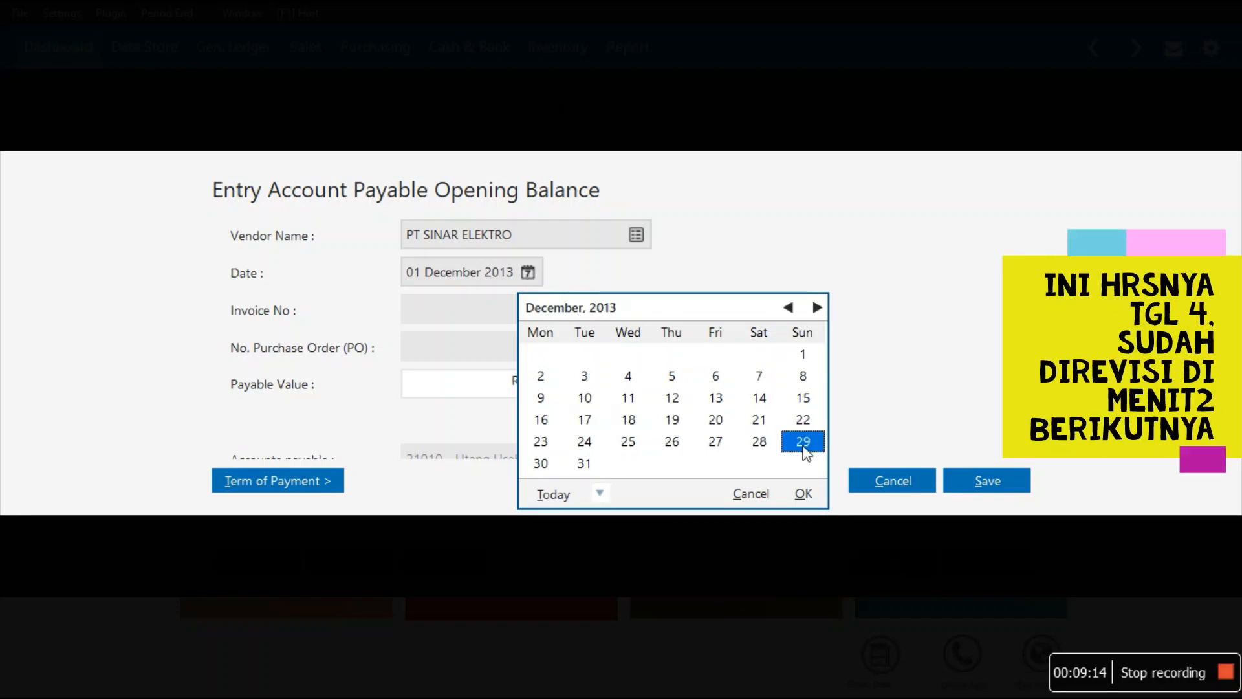
pyautogui.click(804, 449)
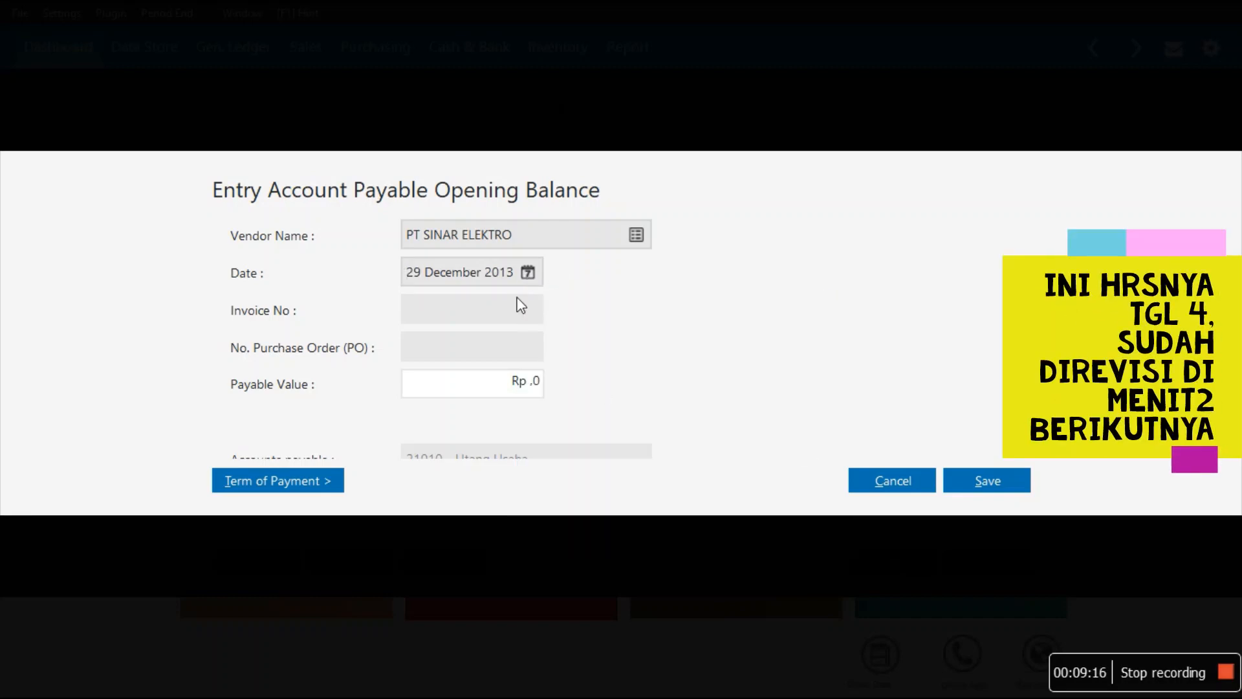
# Step: Give the PT SINAR ELEKTRO payable invoice number INV-01 and value 10000000, check its terms of payment, and save it
pyautogui.click(513, 322)
pyautogui.write('INV-01')
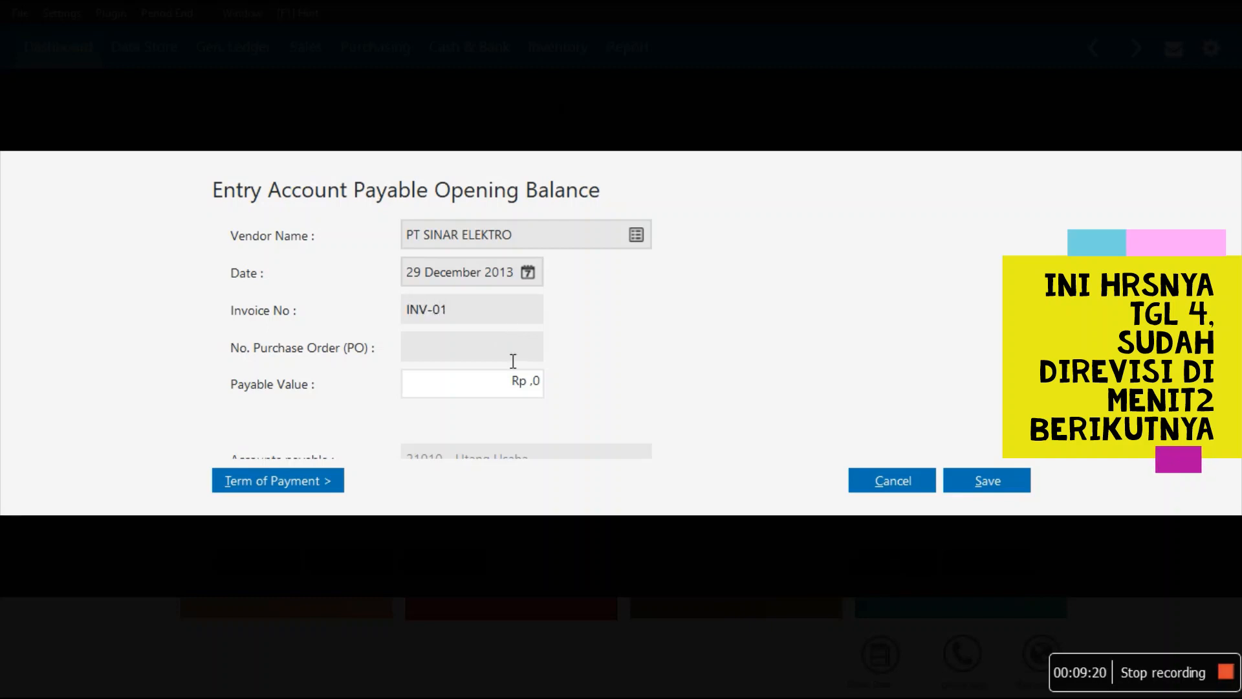
pyautogui.doubleClick(533, 393)
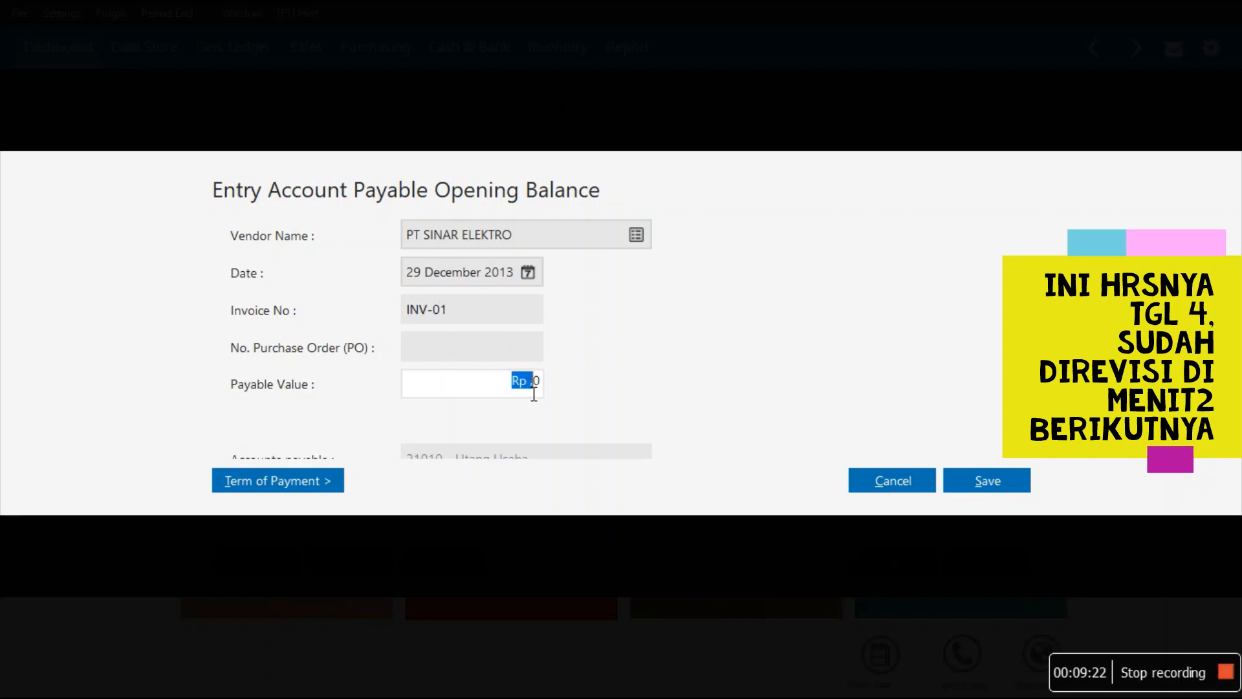
pyautogui.tripleClick(534, 394)
pyautogui.write('1000000')
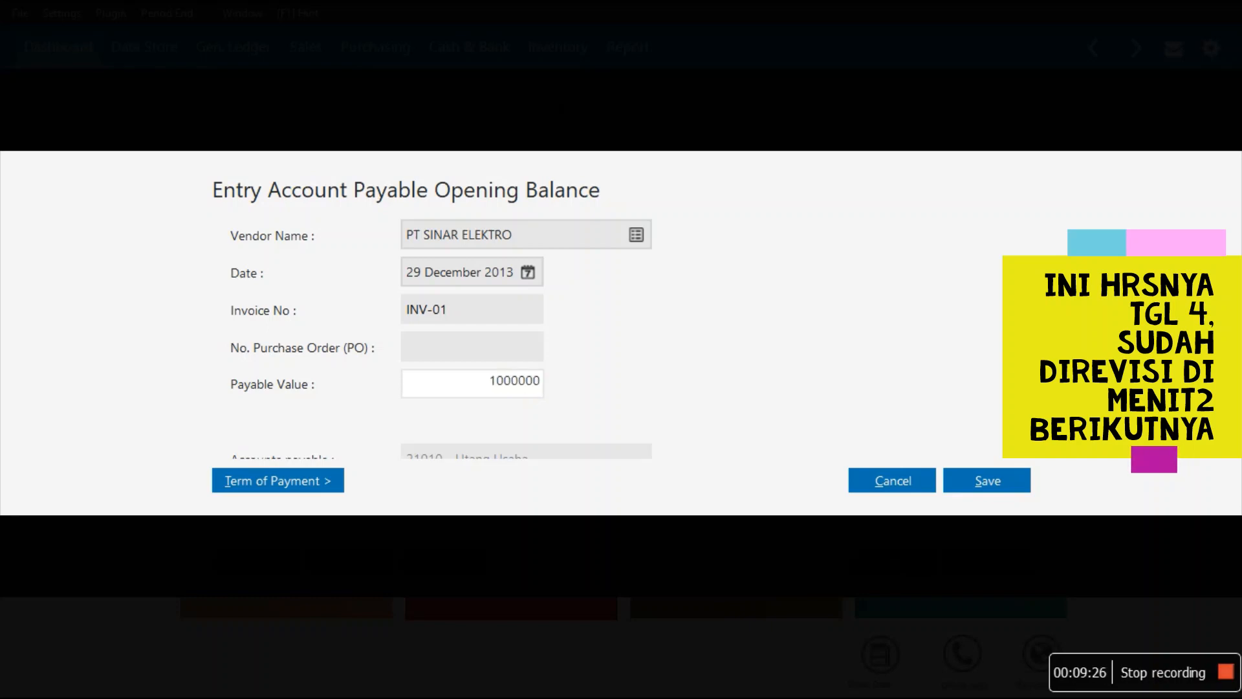
pyautogui.write('0')
pyautogui.click(335, 480)
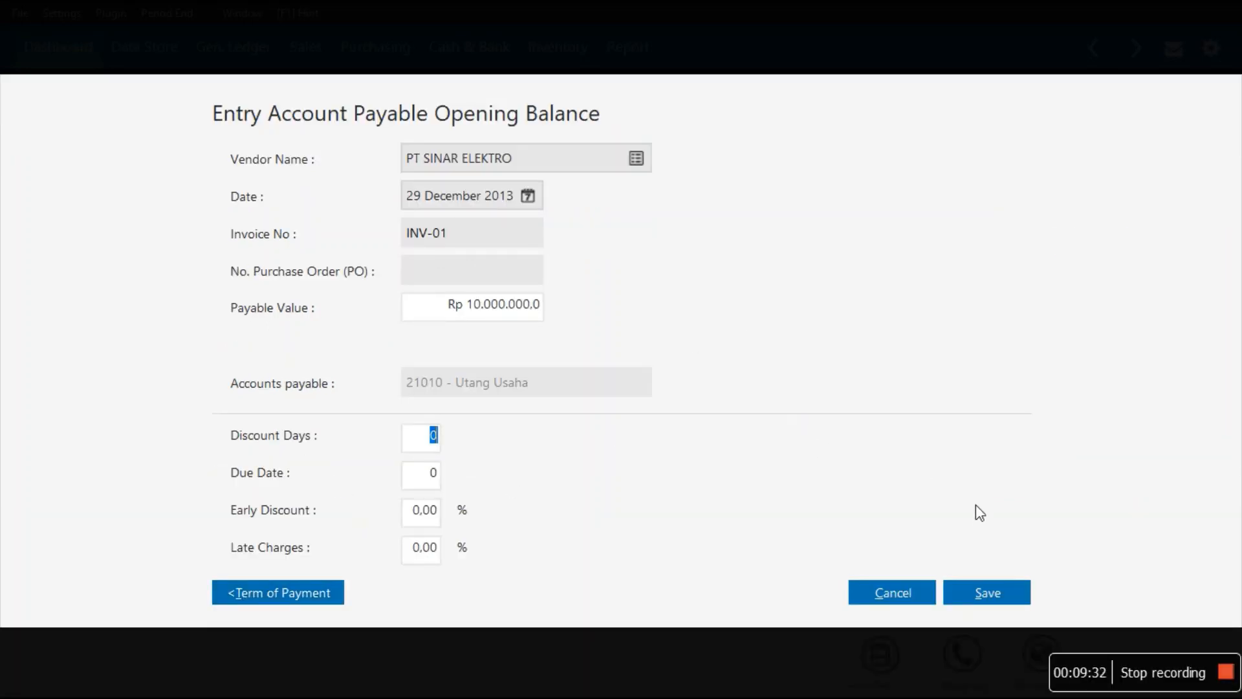
pyautogui.click(1007, 595)
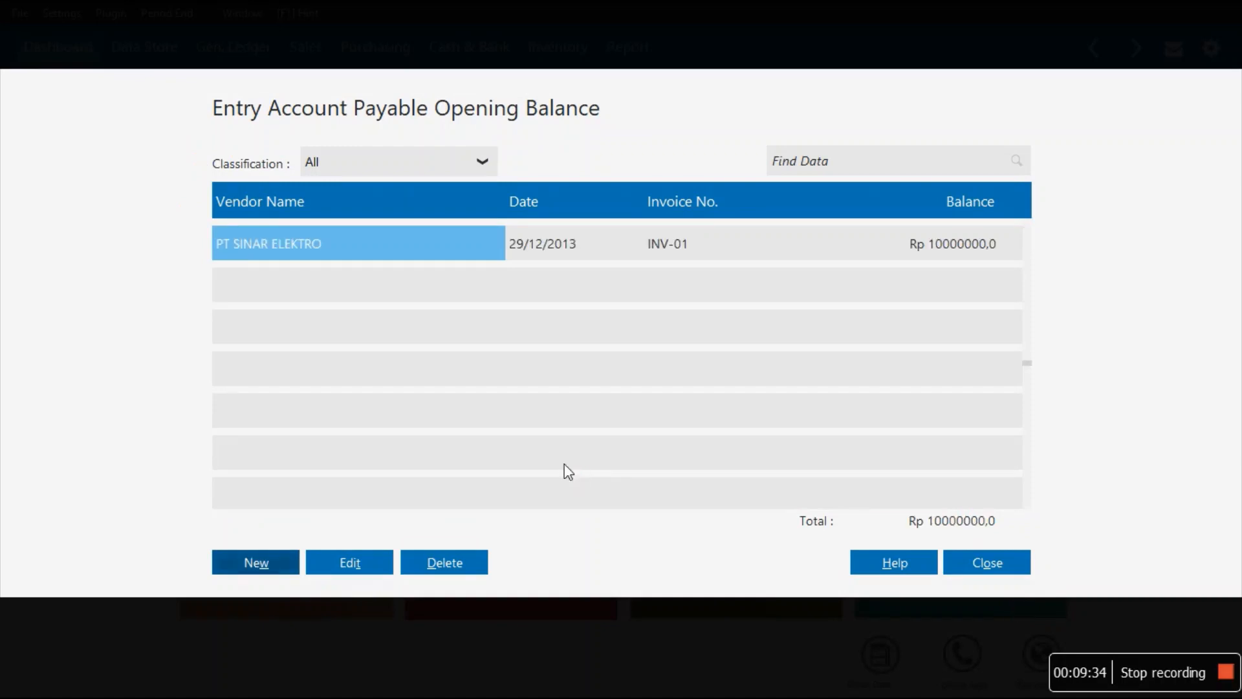
# Step: Start another payable opening balance entry for vendor CV RIUNG JAYA, dated 11 December 2013
pyautogui.click(265, 568)
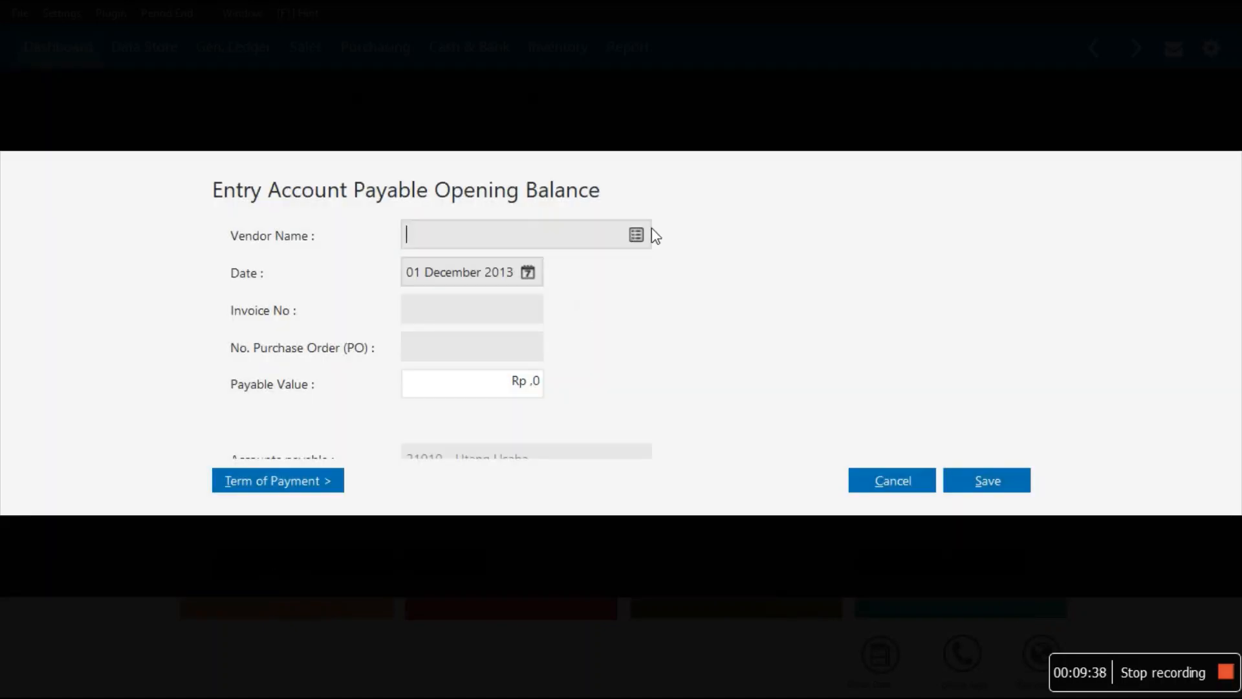
pyautogui.click(637, 236)
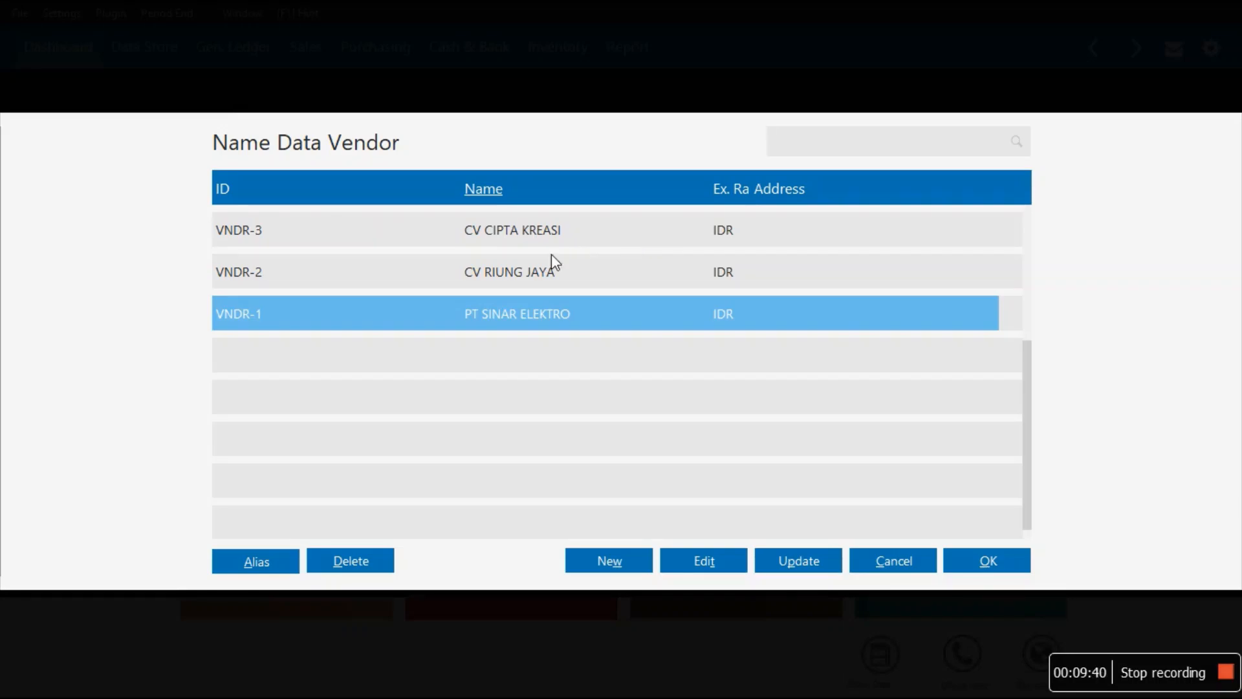
pyautogui.click(536, 273)
pyautogui.doubleClick(533, 272)
pyautogui.click(532, 273)
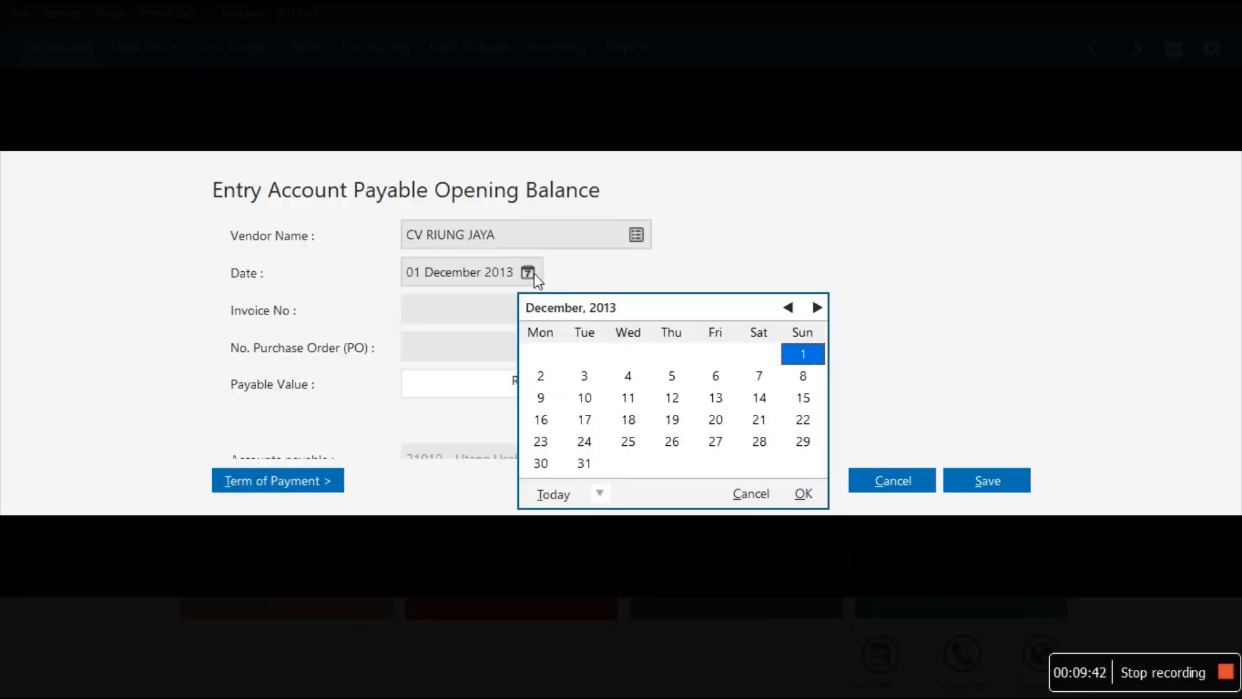
pyautogui.doubleClick(631, 400)
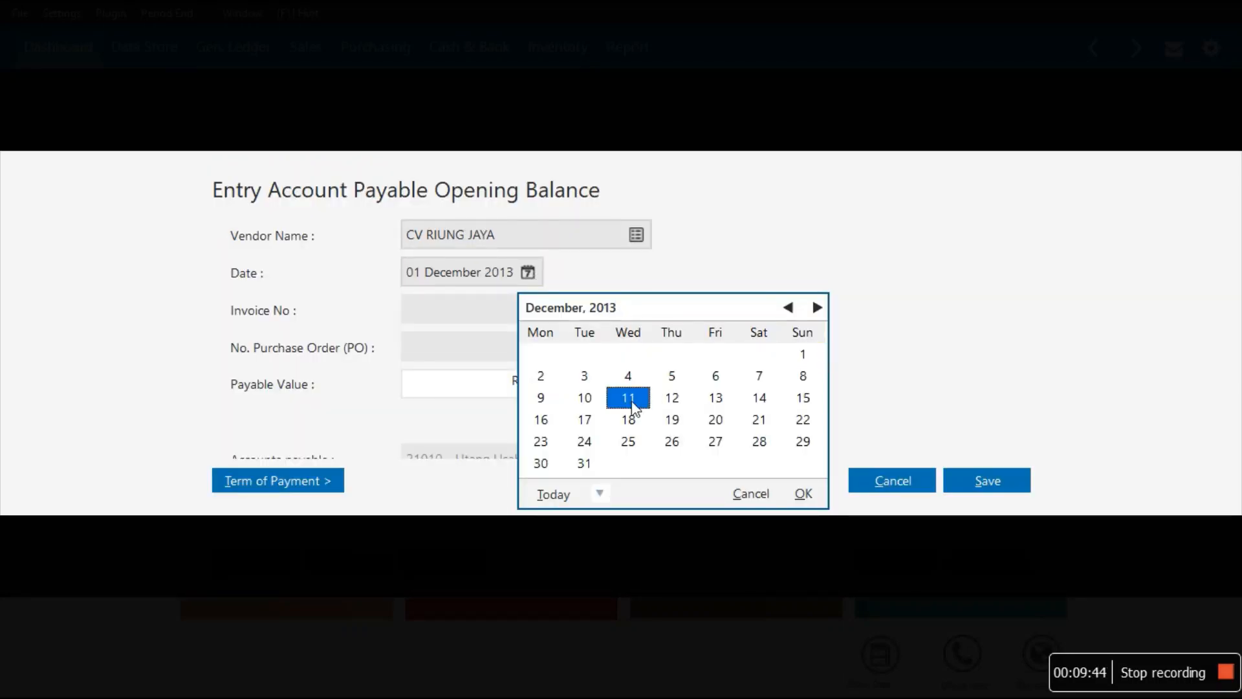
# Step: Give the CV RIUNG JAYA entry invoice number INV-02 and payable value 6025000, and save it
pyautogui.write('INV-02')
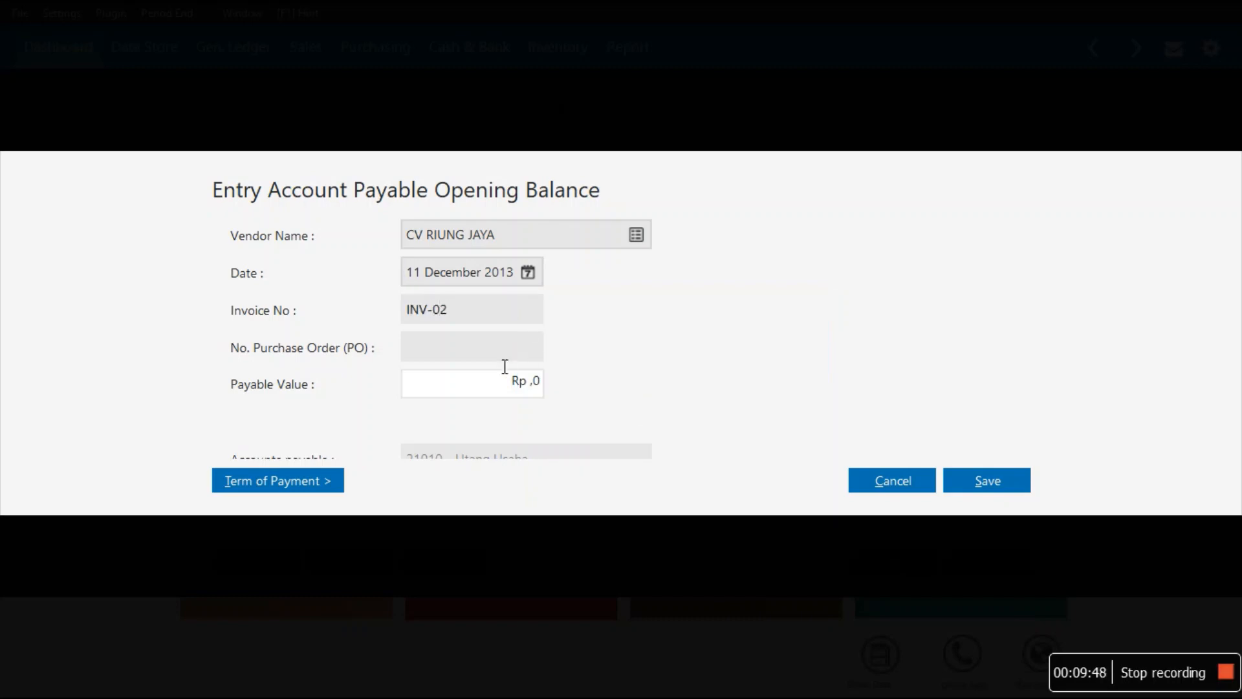
pyautogui.click(517, 398)
pyautogui.hotkey('shift', 'Right')
pyautogui.hotkey('shift', 'Right')
pyautogui.hotkey('shift', 'Right')
pyautogui.hotkey('shift', 'Right')
pyautogui.hotkey('shift', 'Right')
pyautogui.write('6025000')
pyautogui.click(978, 478)
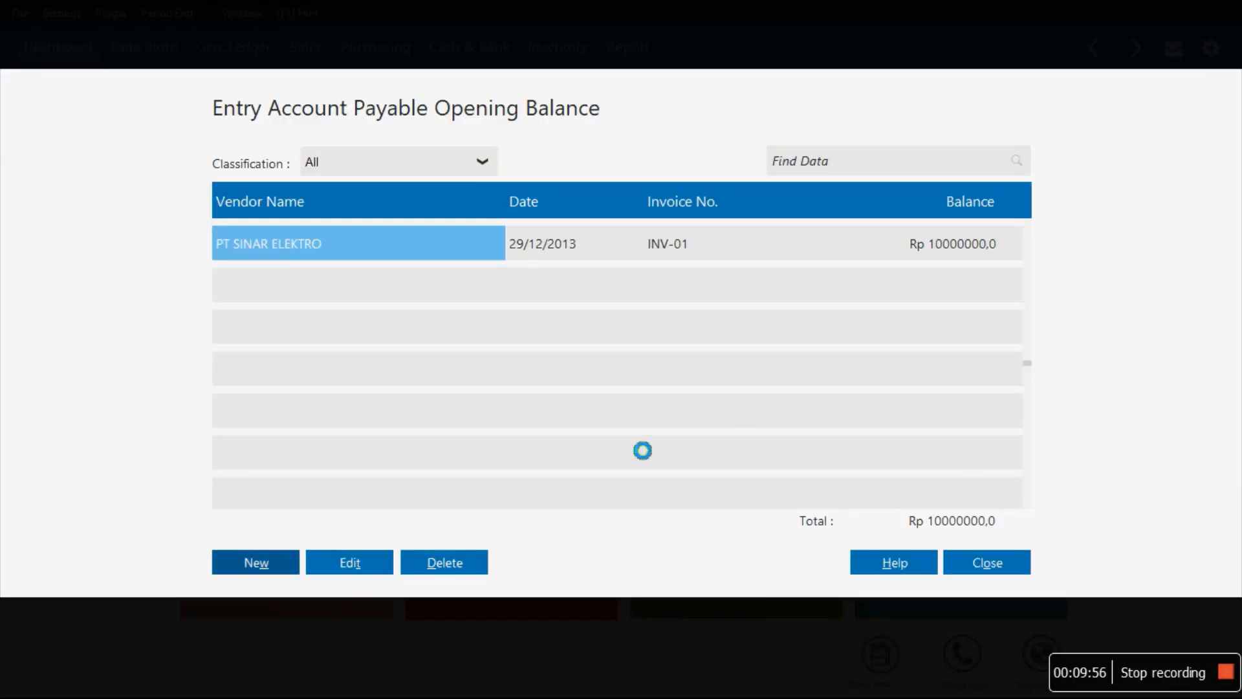
# Step: Start a new payable opening balance entry for vendor CV CIPTA KREASI, dated 29 December 2013
pyautogui.click(272, 563)
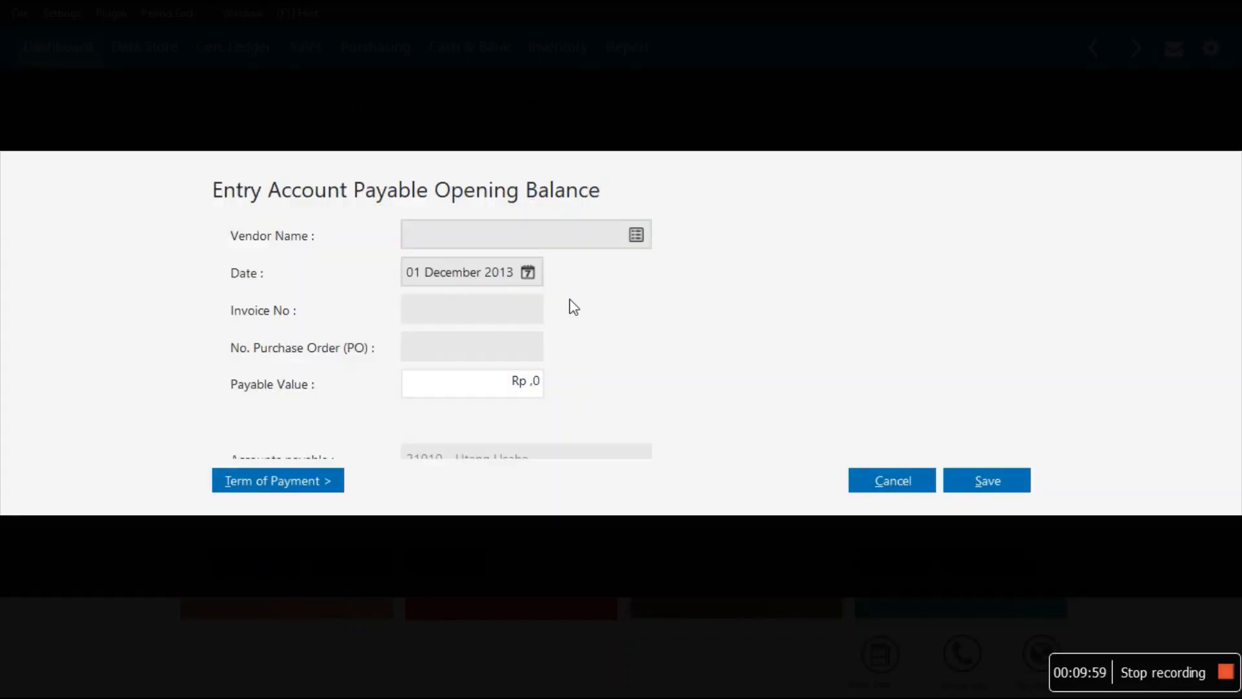
pyautogui.click(637, 239)
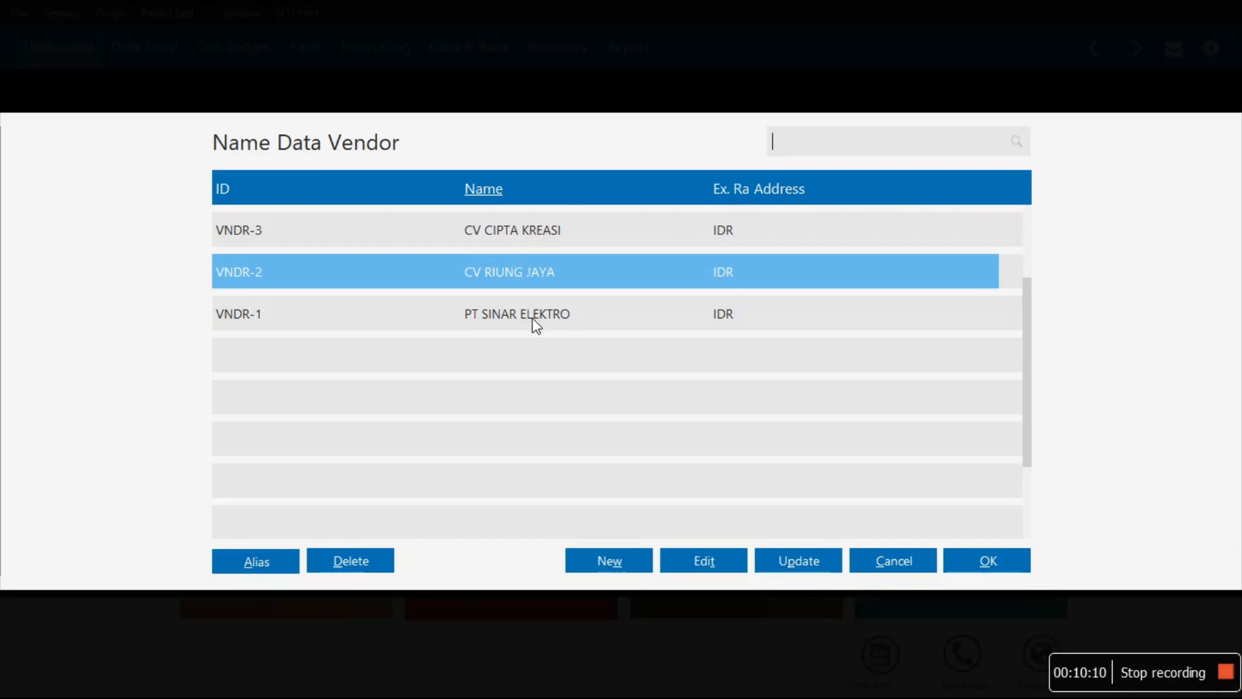
pyautogui.click(554, 231)
pyautogui.doubleClick(553, 231)
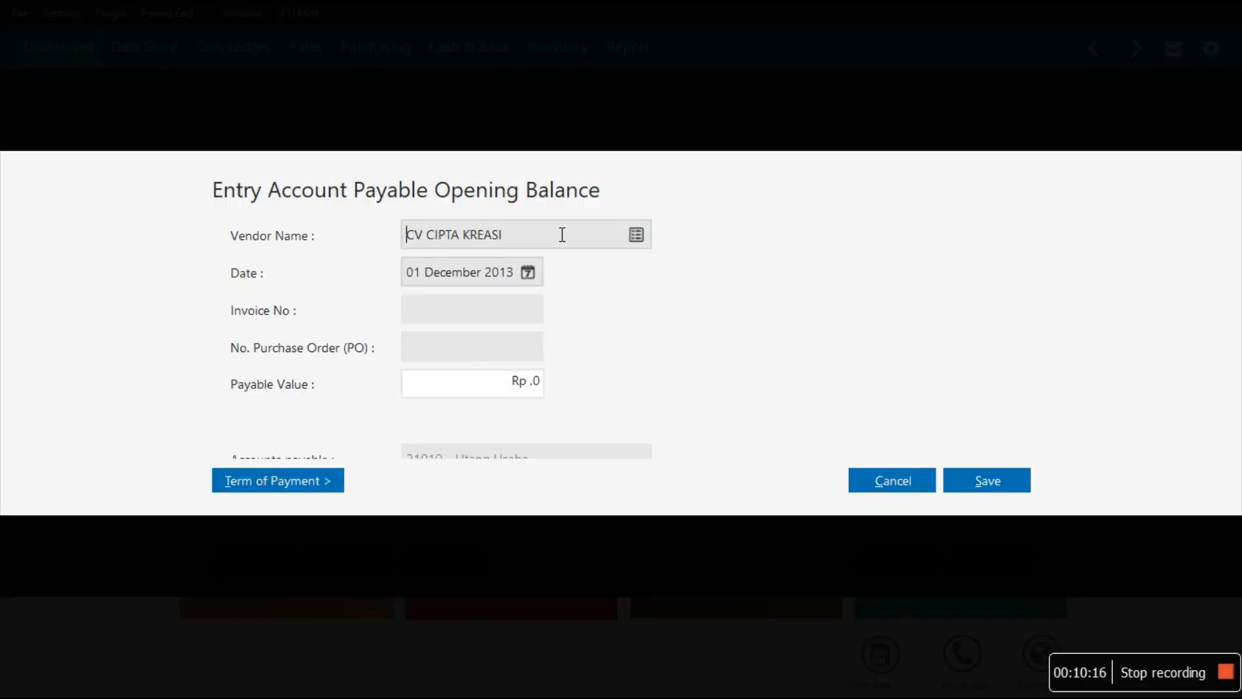
pyautogui.click(529, 273)
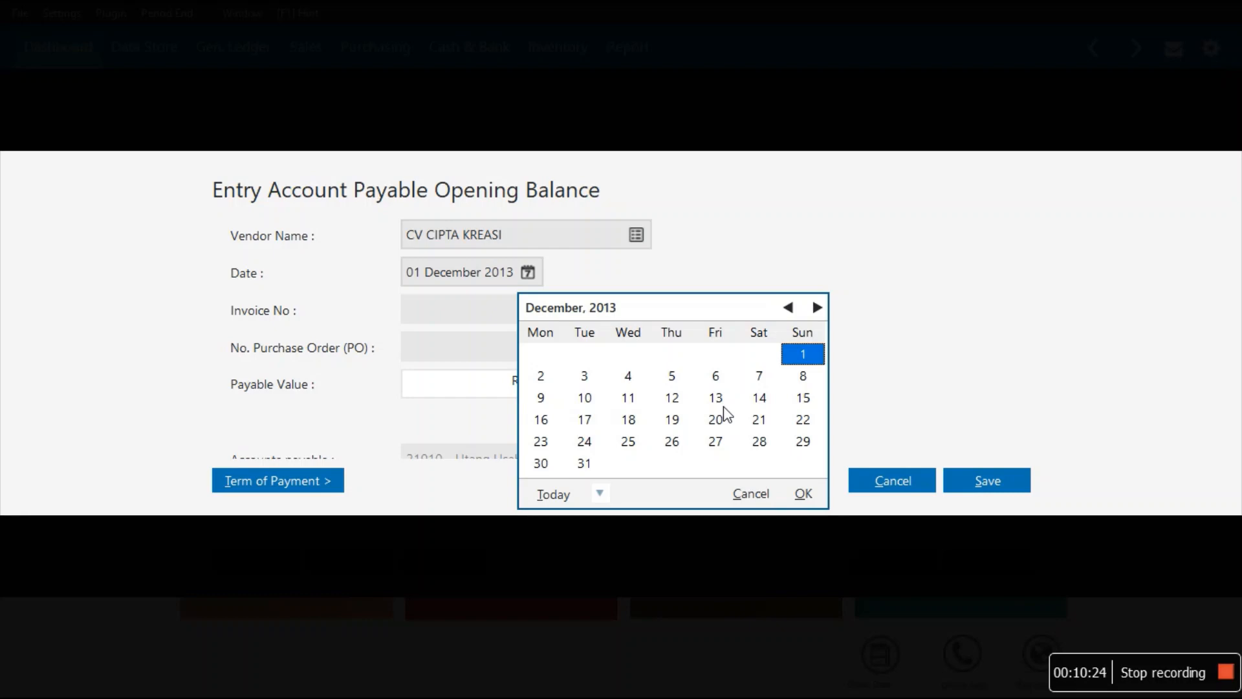
pyautogui.click(804, 443)
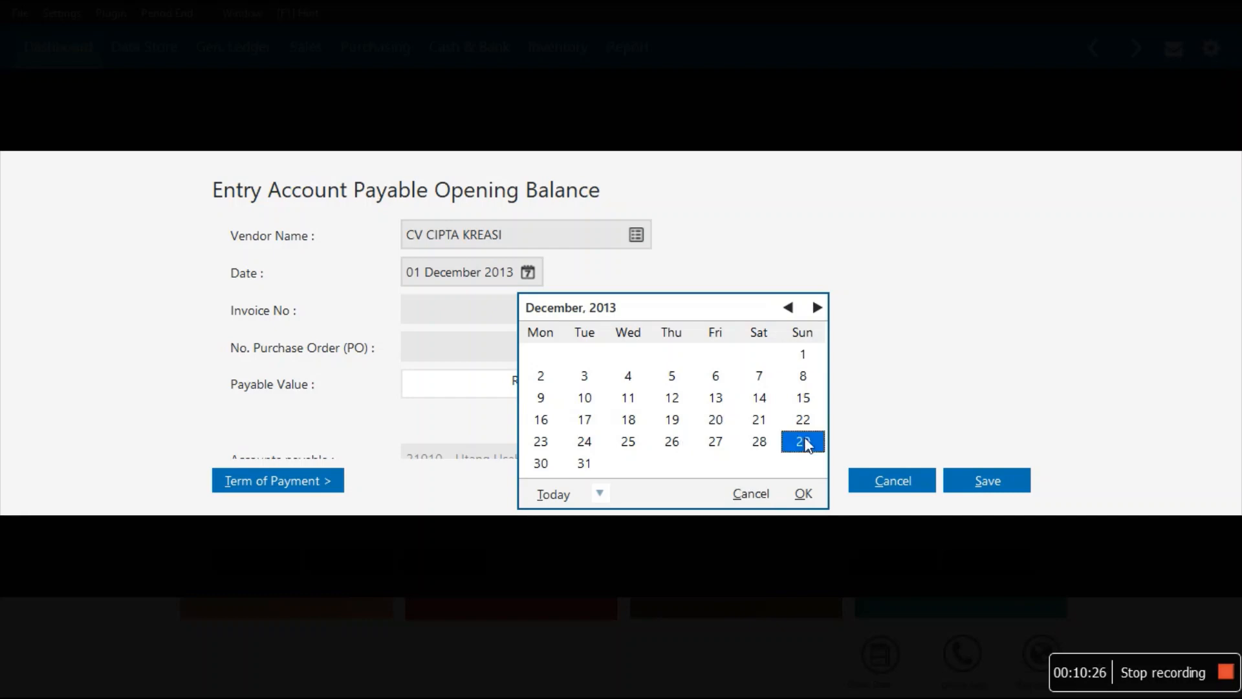
pyautogui.click(805, 495)
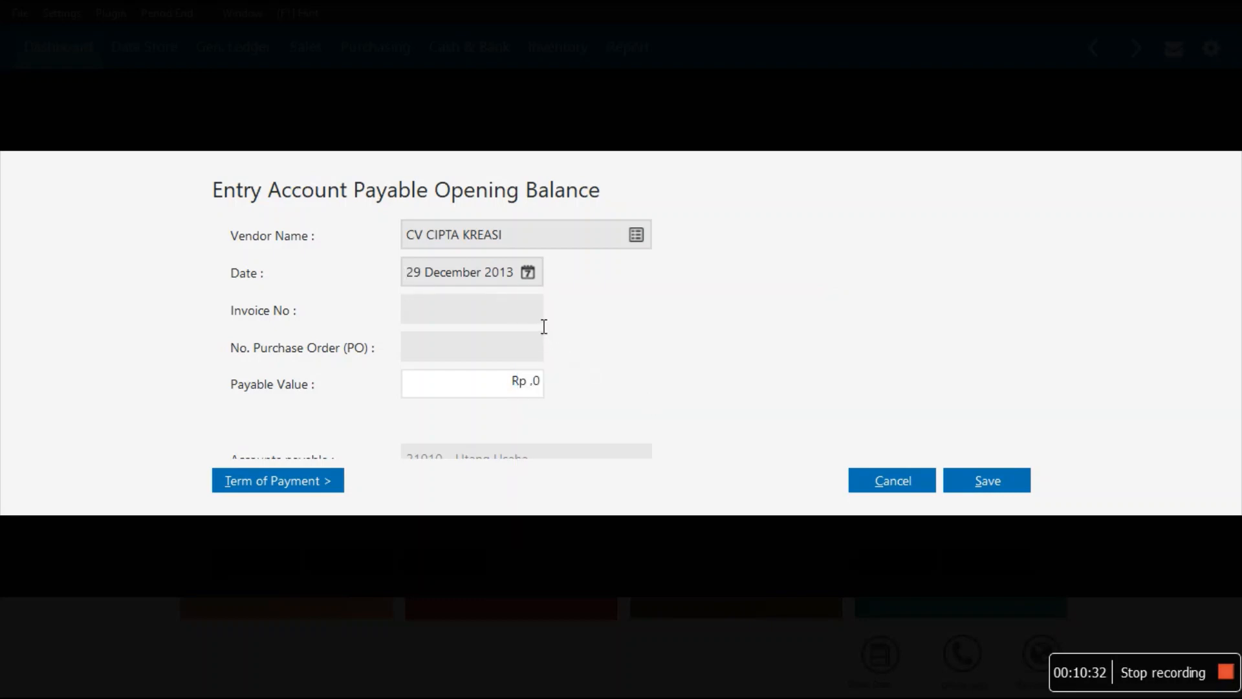
# Step: Give the CV CIPTA KREASI payable entry invoice number INV-03 and payable value 850000, and save it
pyautogui.write('INV-03')
pyautogui.click(521, 381)
pyautogui.write('850000')
pyautogui.click(993, 486)
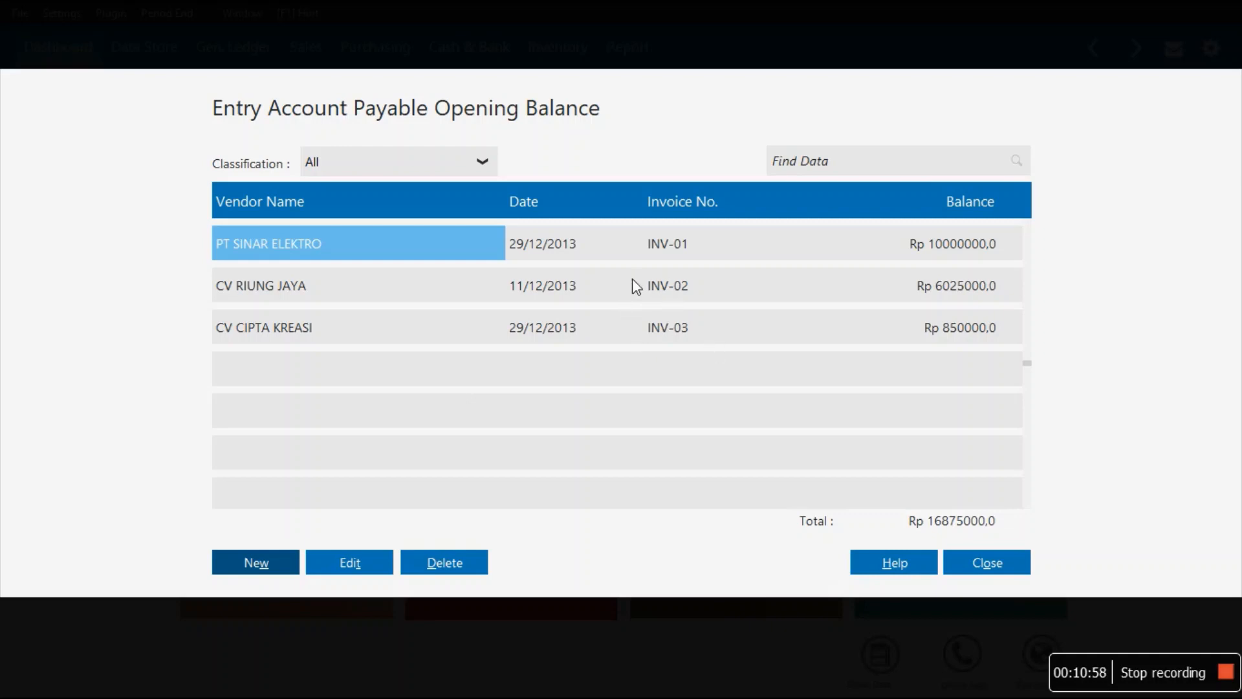
# Step: Change the date of the PT SINAR ELEKTRO payable to 4 December 2013, save it, and close the payable opening balance list
pyautogui.click(558, 242)
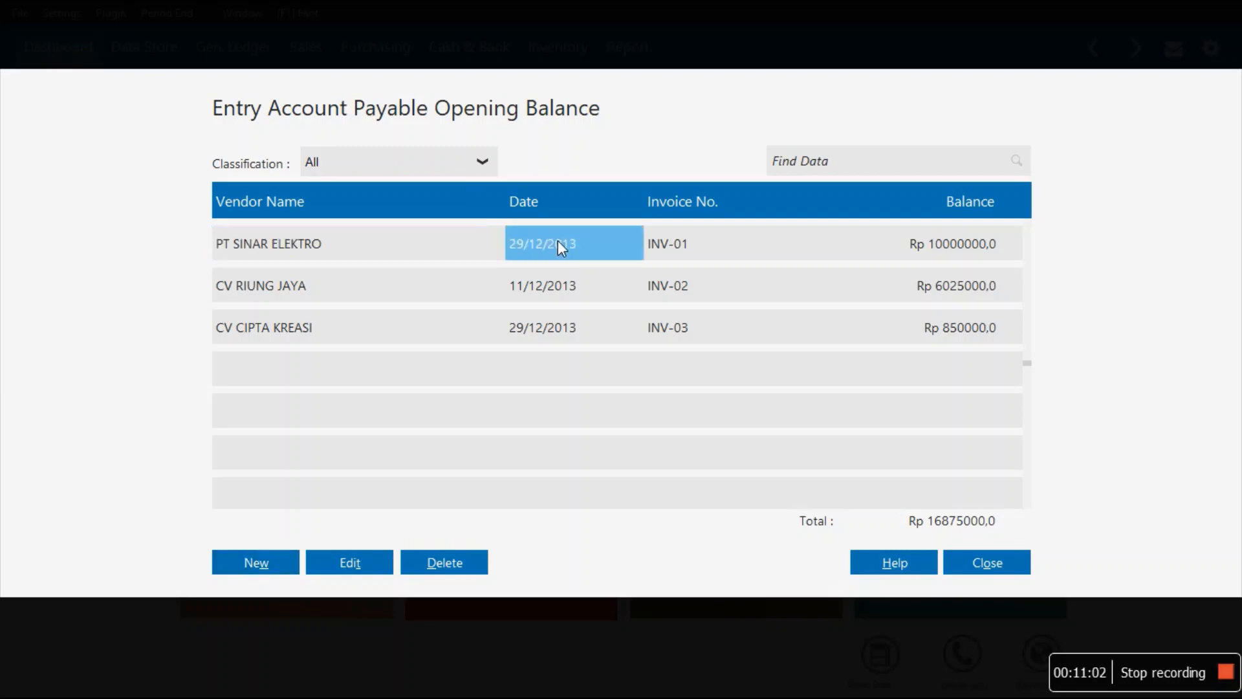
pyautogui.click(356, 566)
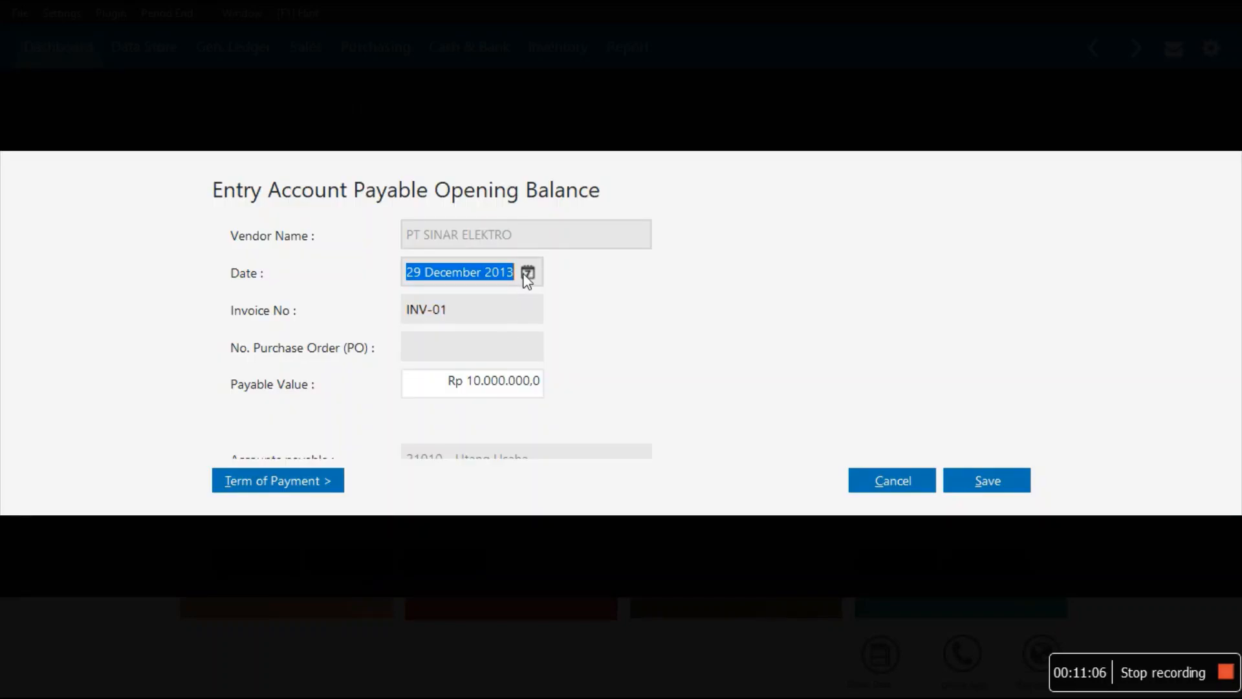
pyautogui.click(527, 274)
pyautogui.click(633, 382)
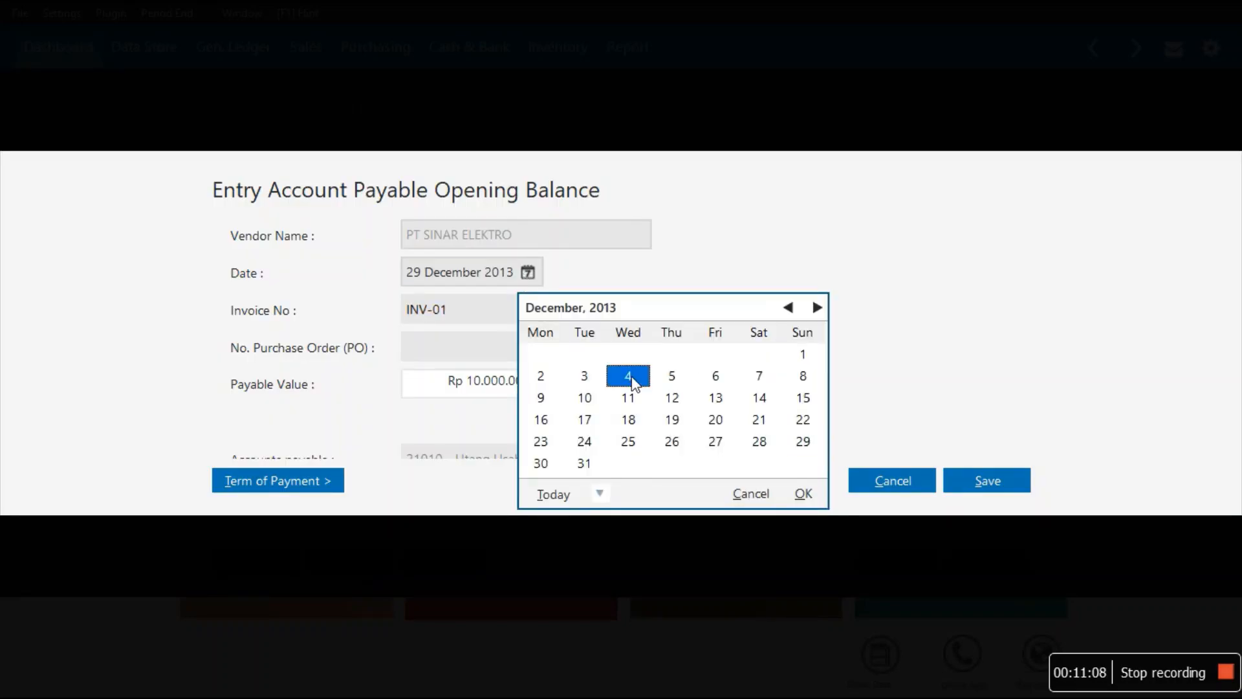
pyautogui.click(802, 495)
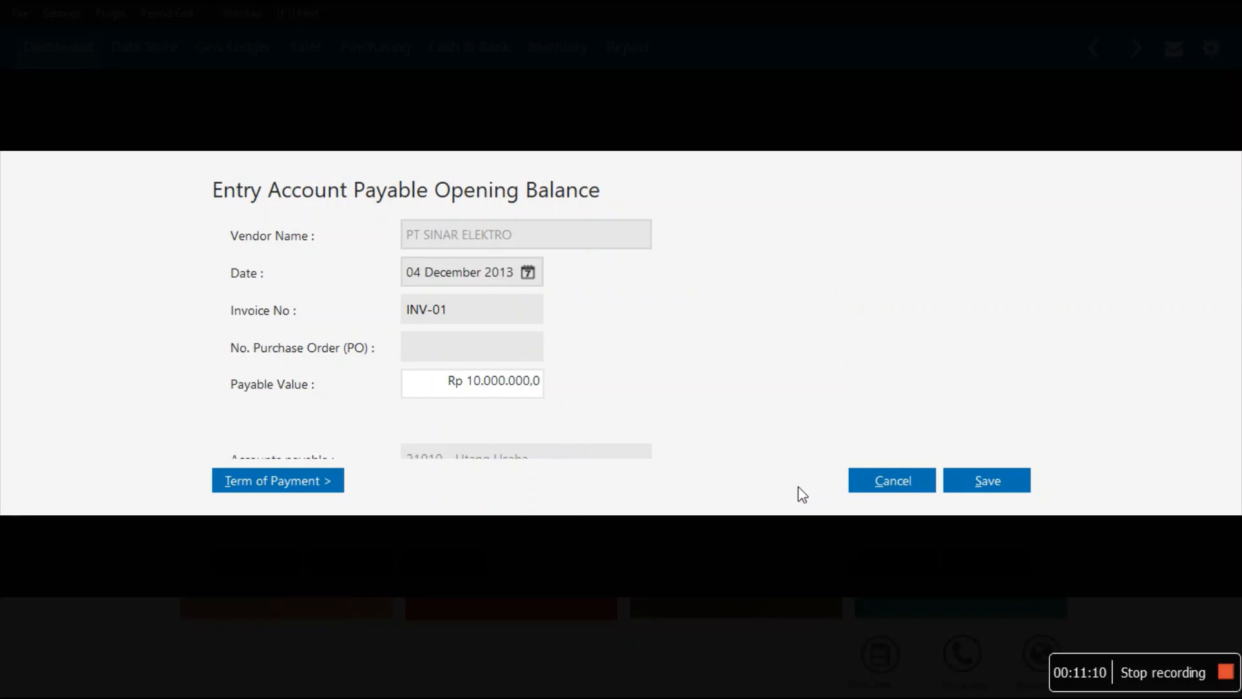
pyautogui.click(988, 481)
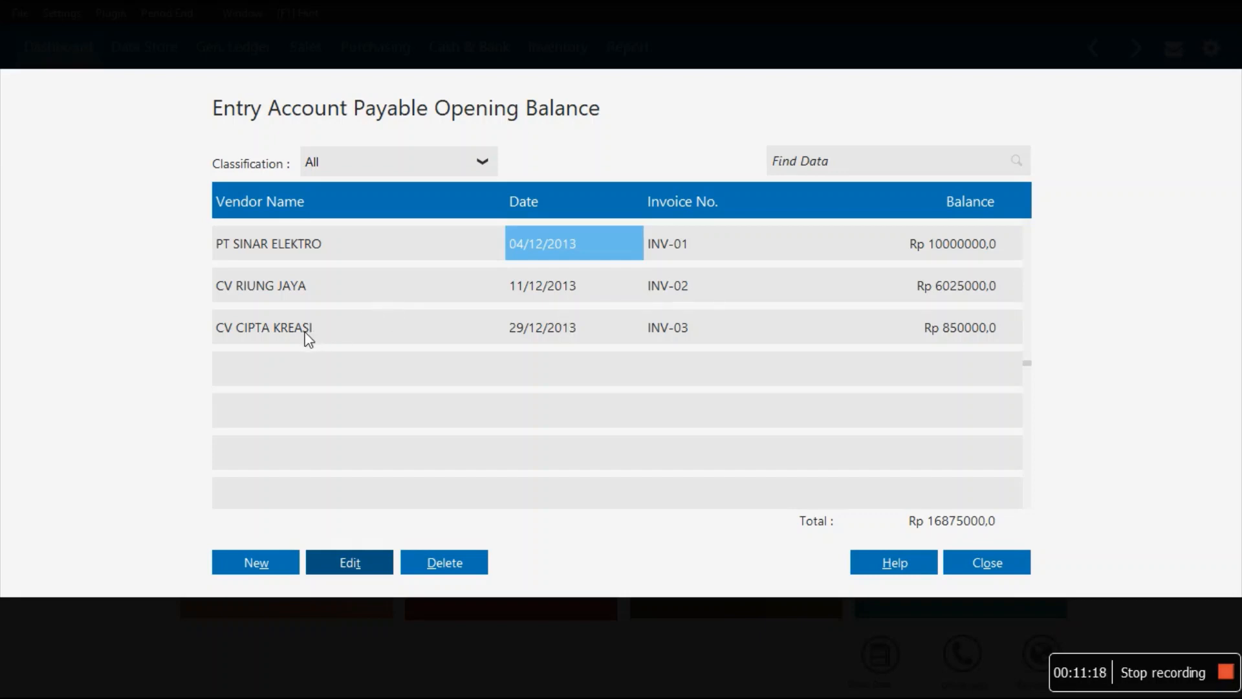
pyautogui.click(980, 572)
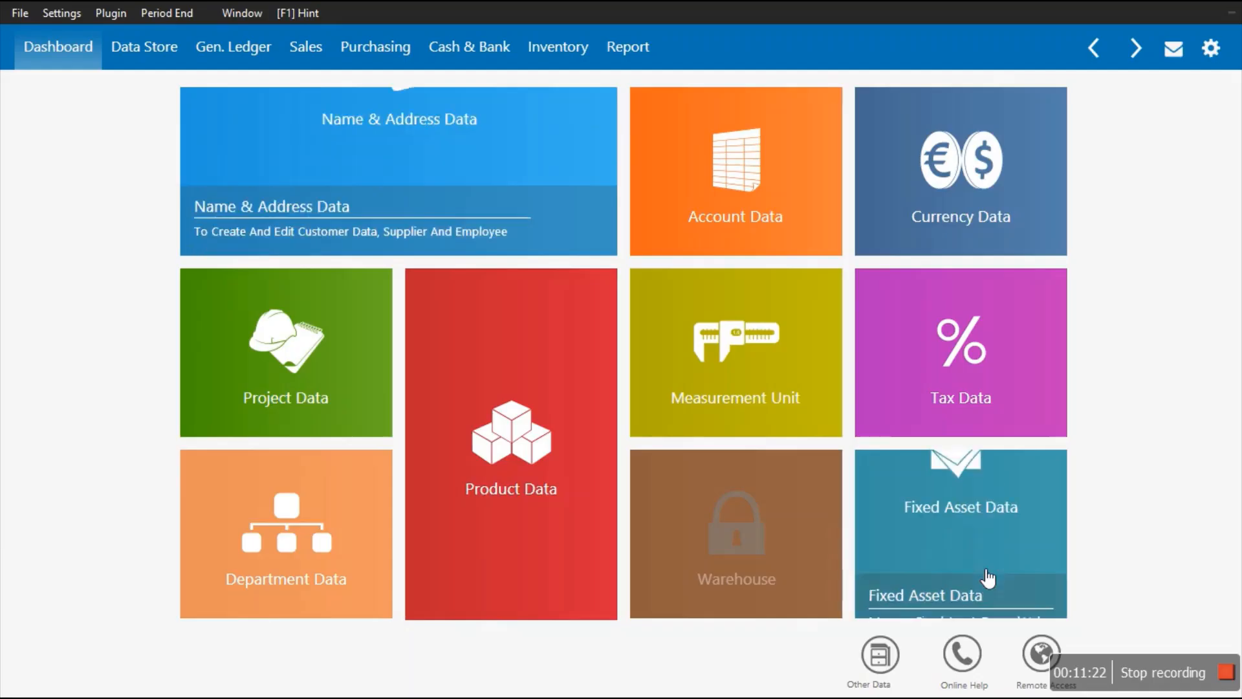
# Step: Open the vendor record of CV CIPTA KREASI from the name and address list for editing
pyautogui.moveTo(228, 157)
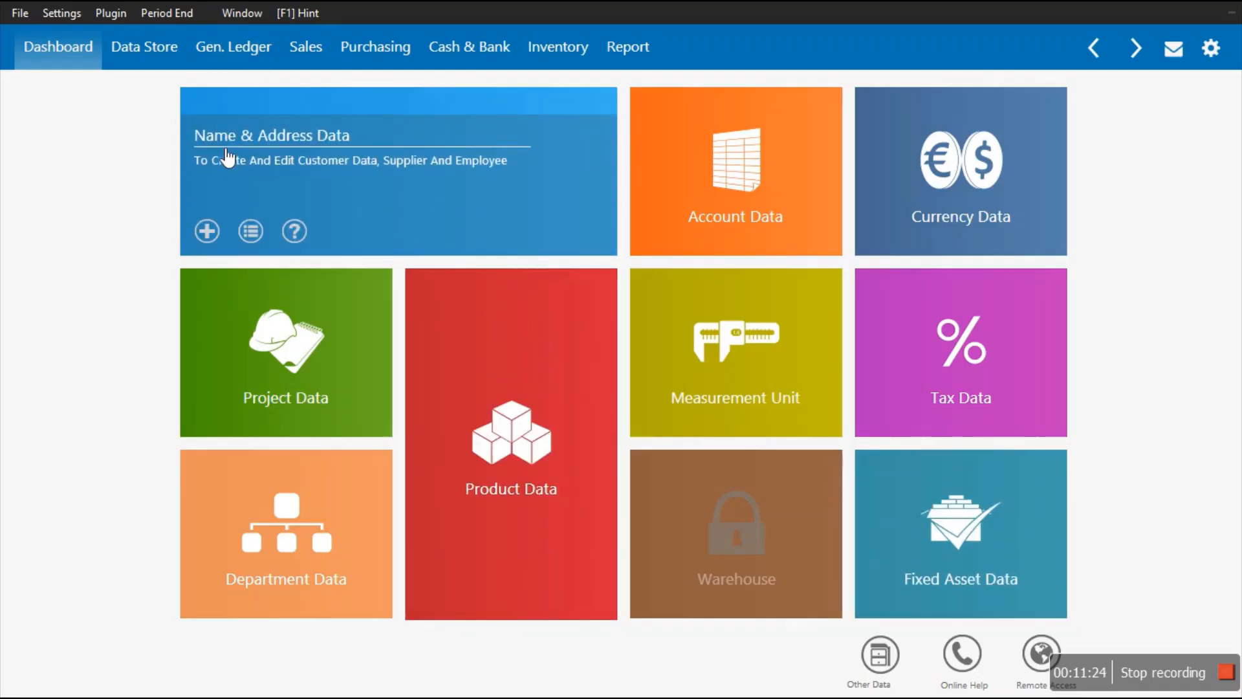
pyautogui.click(251, 231)
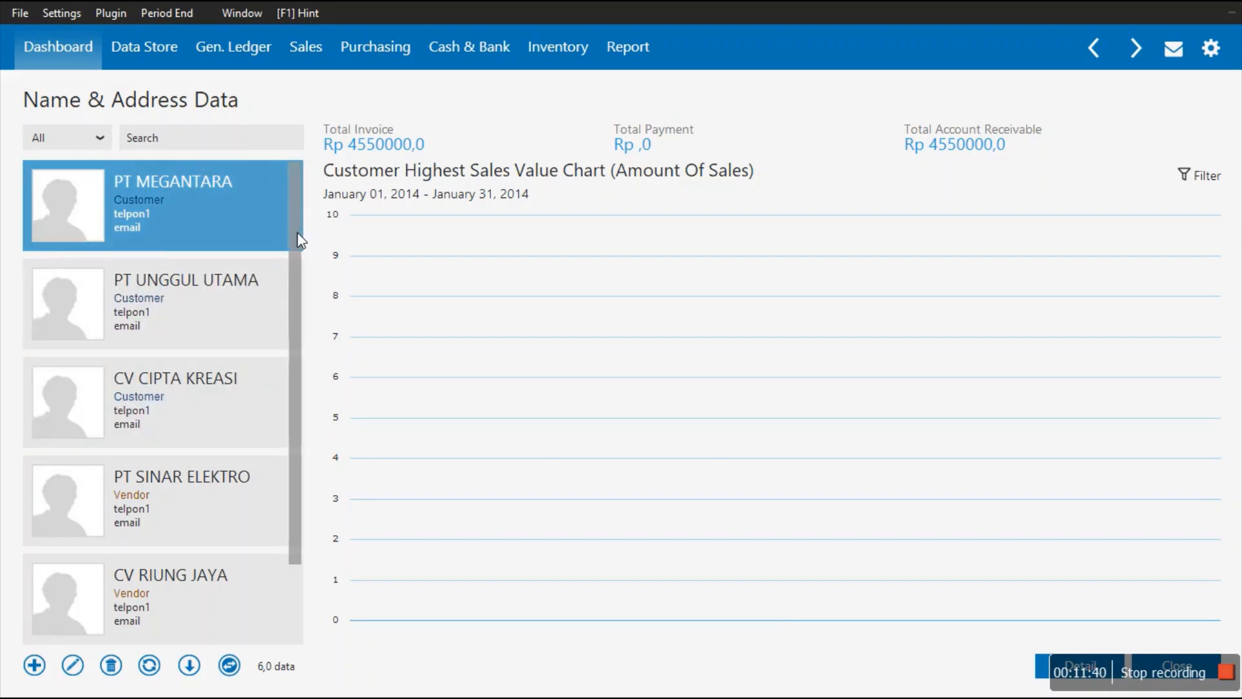
pyautogui.moveTo(299, 241); pyautogui.dragTo(300, 335)
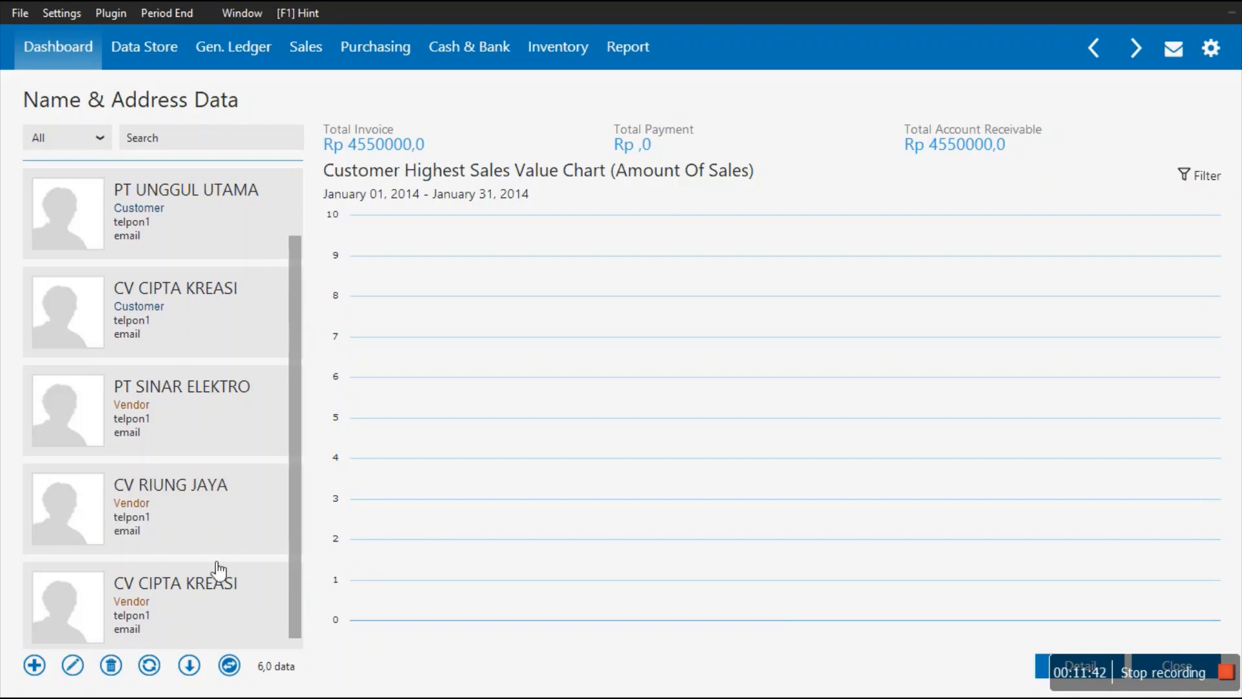
pyautogui.click(197, 582)
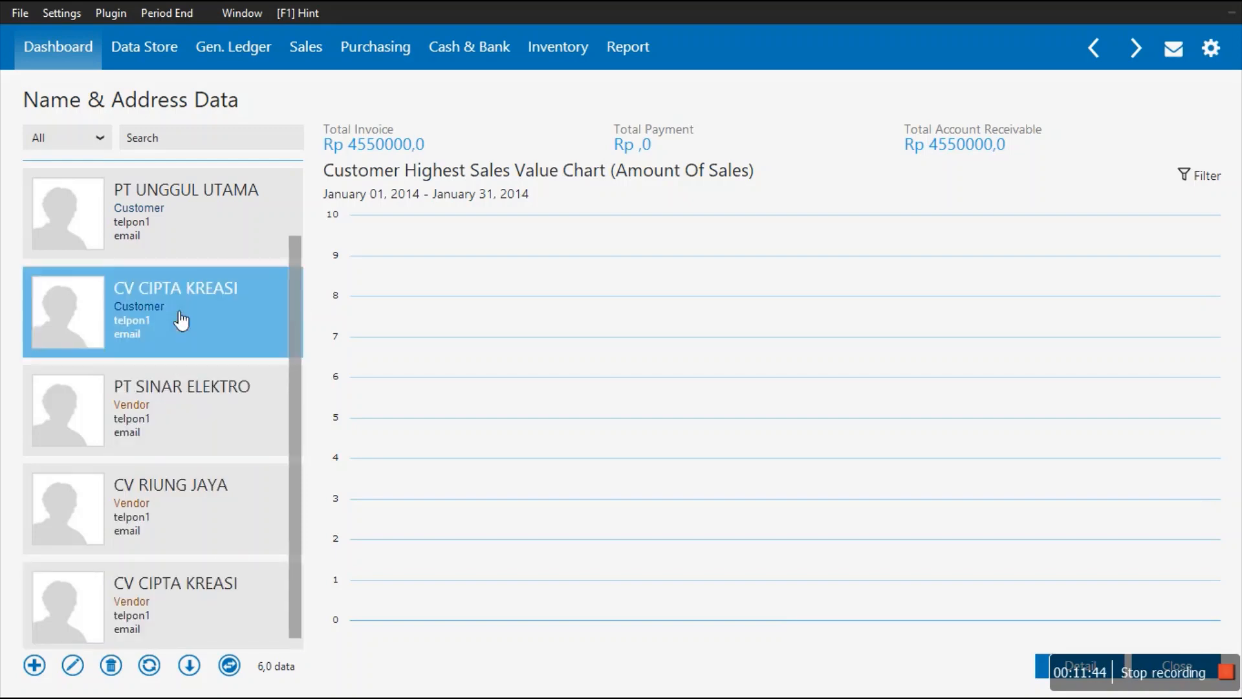
pyautogui.rightClick(143, 609)
pyautogui.click(143, 609)
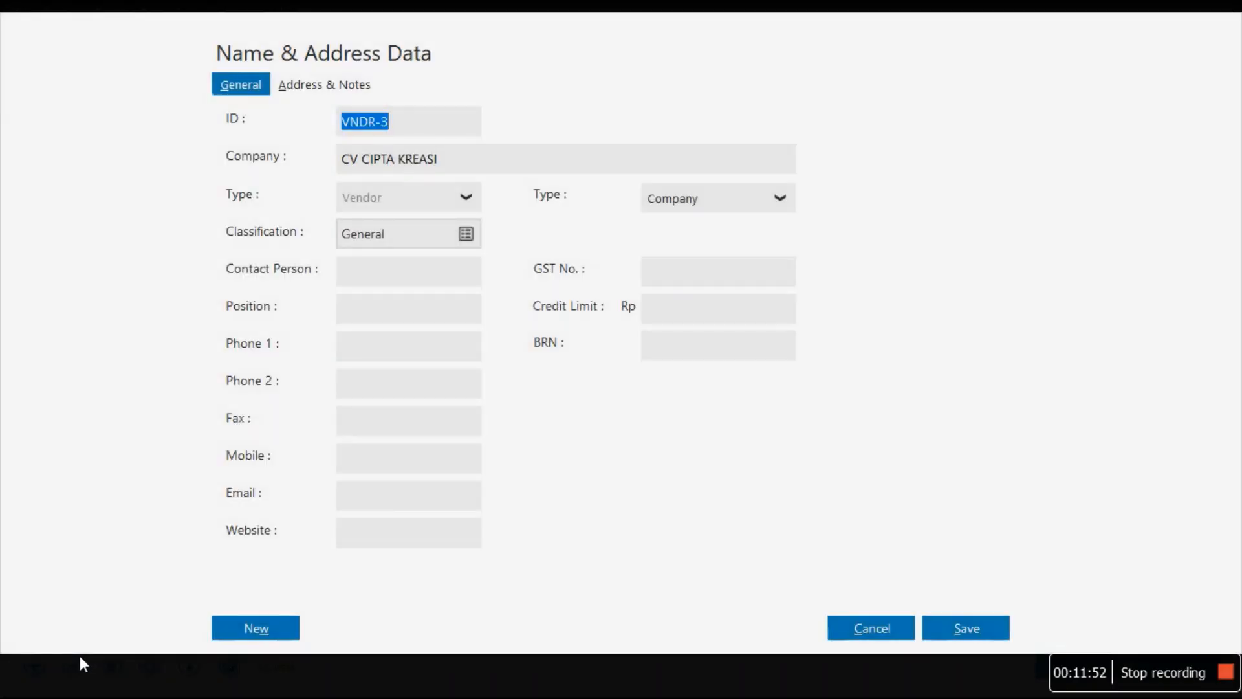
# Step: Change the vendor's company name to CV CIPTA SEJATI and save the record
pyautogui.click(493, 159)
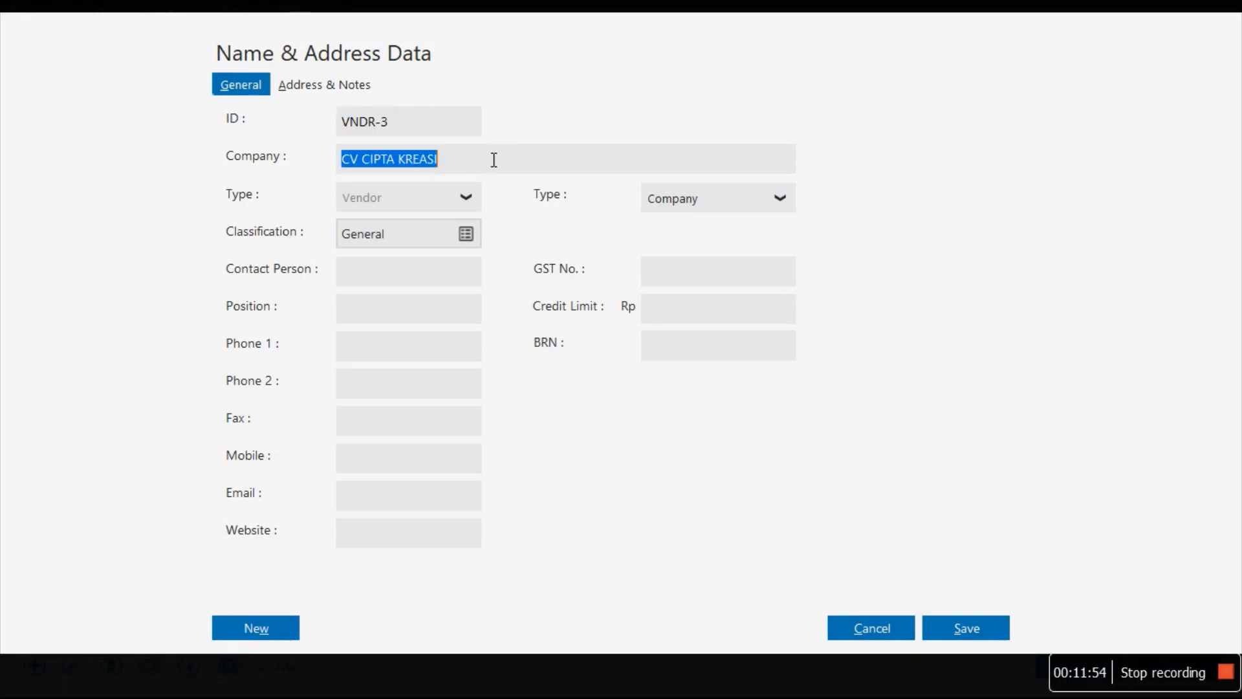
pyautogui.click(494, 159)
pyautogui.press('BackSpace')
pyautogui.press('BackSpace')
pyautogui.press('BackSpace')
pyautogui.press('BackSpace')
pyautogui.press('BackSpace')
pyautogui.press('BackSpace')
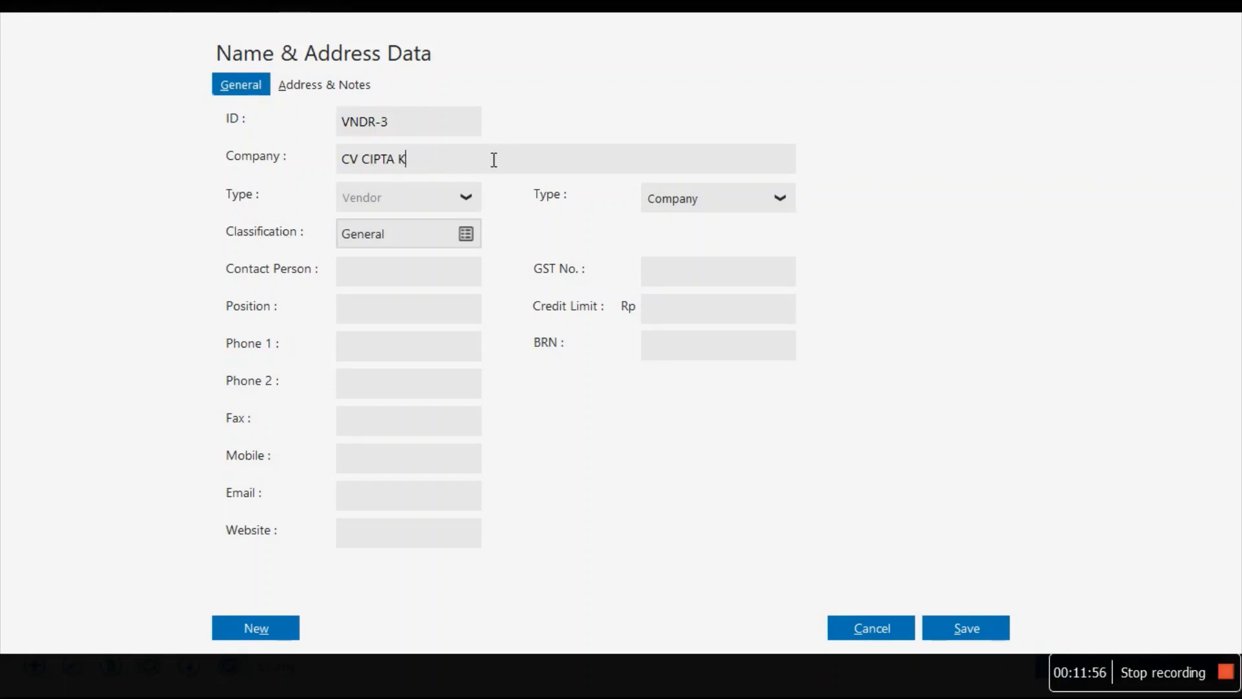
pyautogui.write('SEJATI')
pyautogui.click(980, 630)
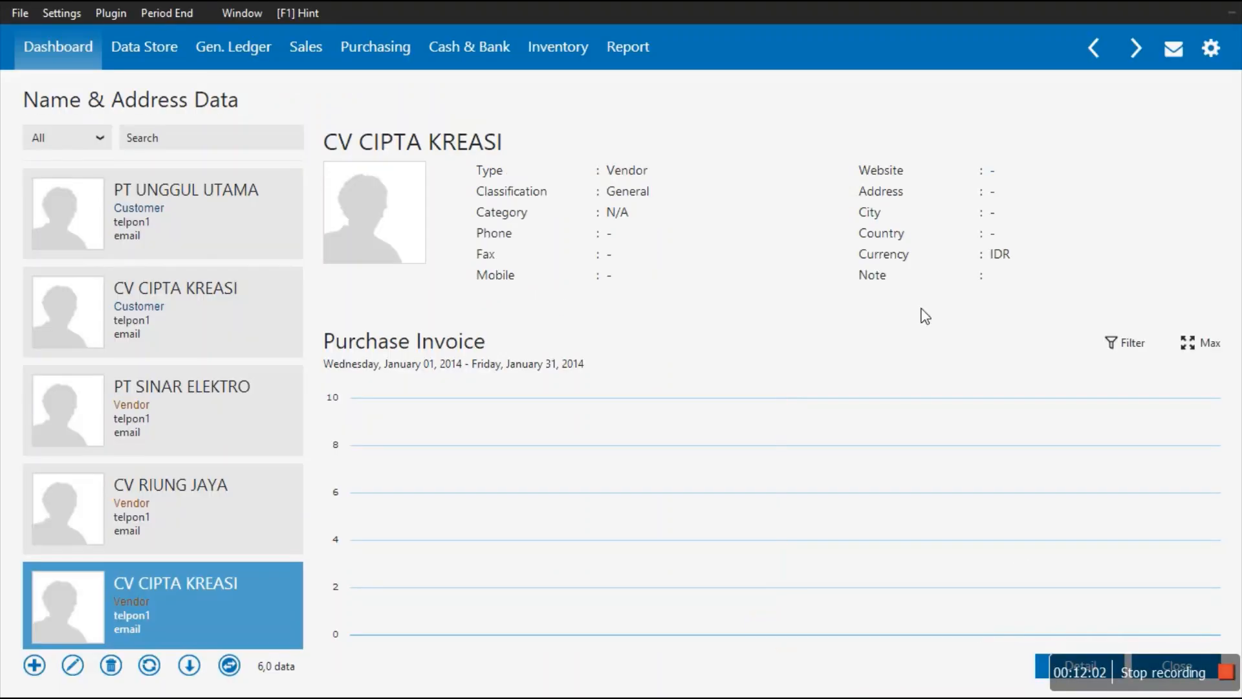